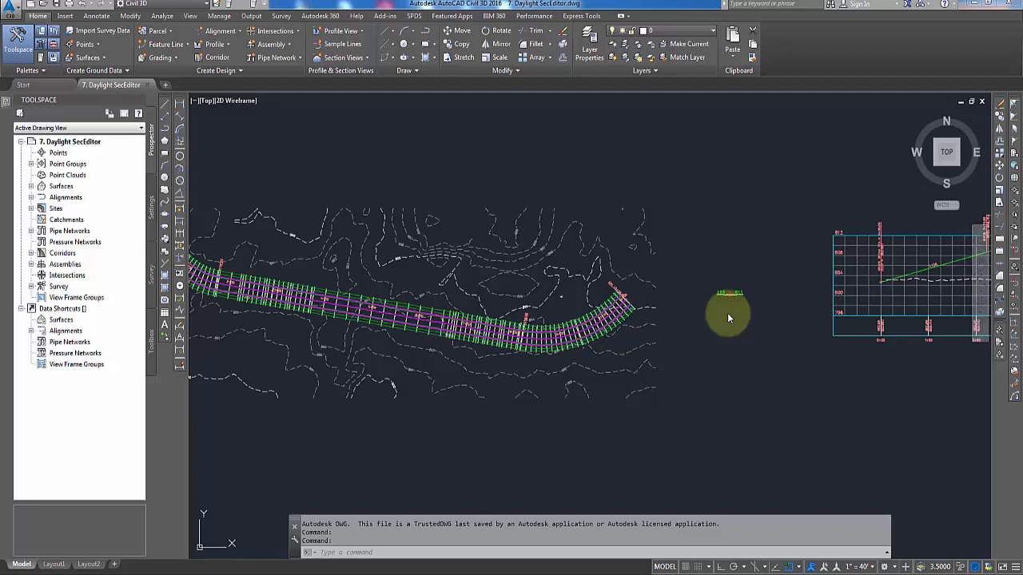
Examine the typical road assembly and the eastern end of the Sadeem St. corridor
left_click(778, 368)
scroll(742, 294, "up", 8)
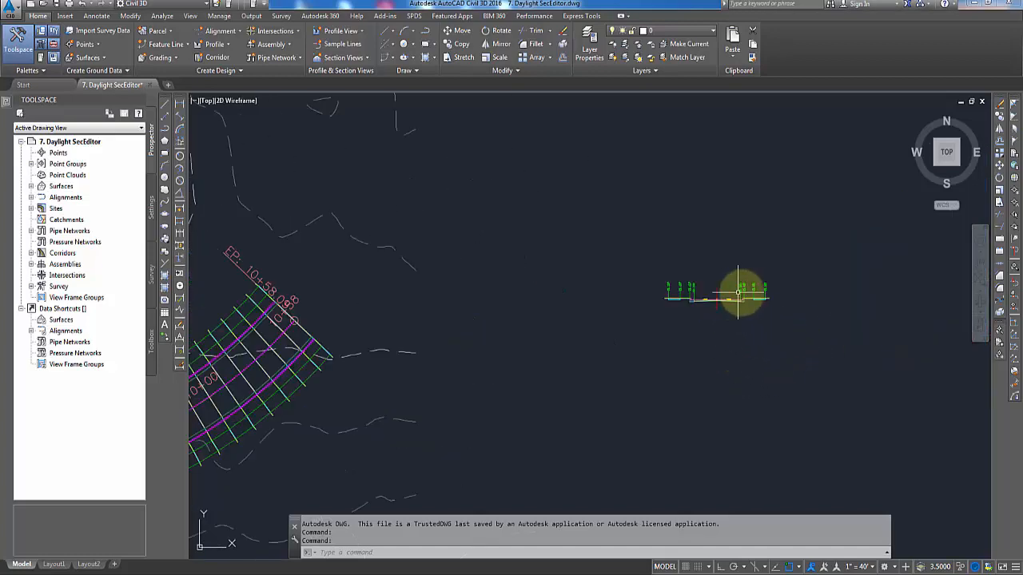
scroll(741, 304, "down", 3)
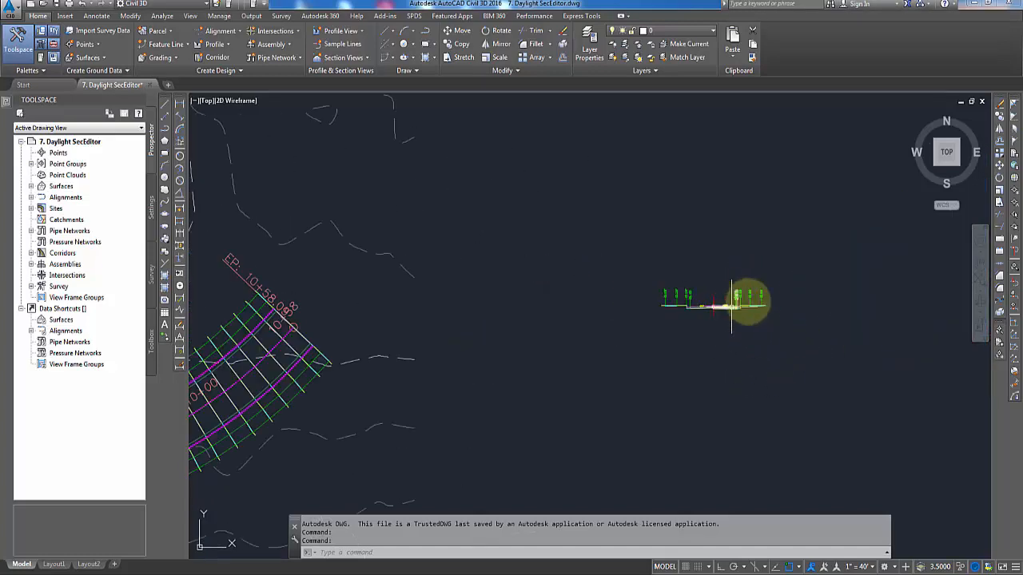
scroll(763, 308, "up", 4)
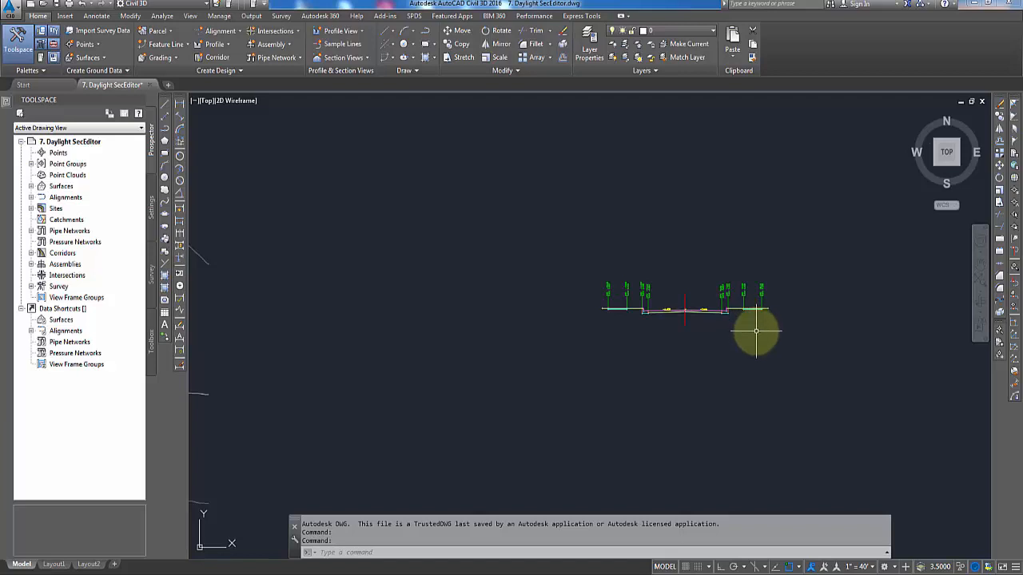
scroll(756, 333, "down", 4)
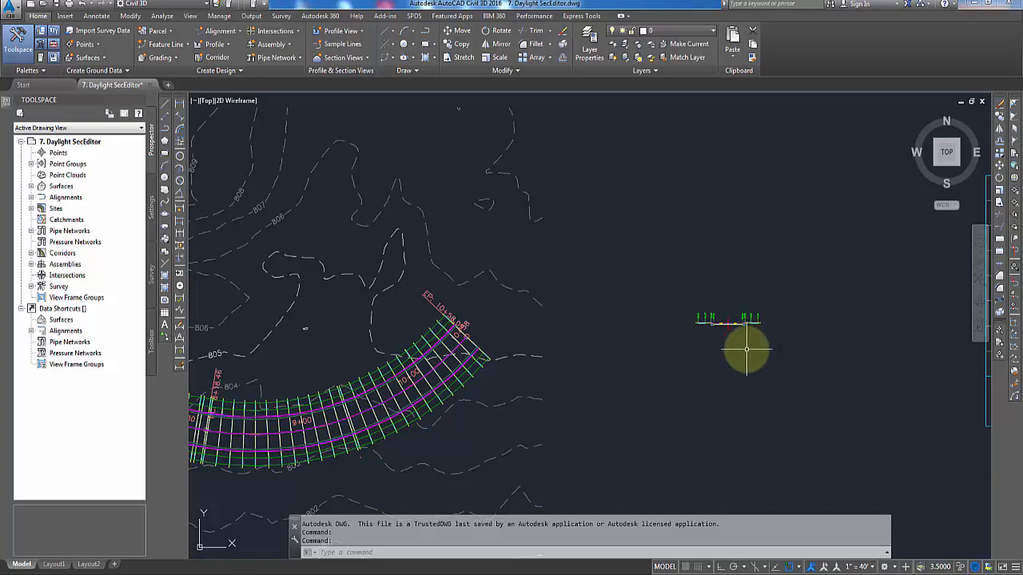
middle_click_drag(473, 413, 648, 332)
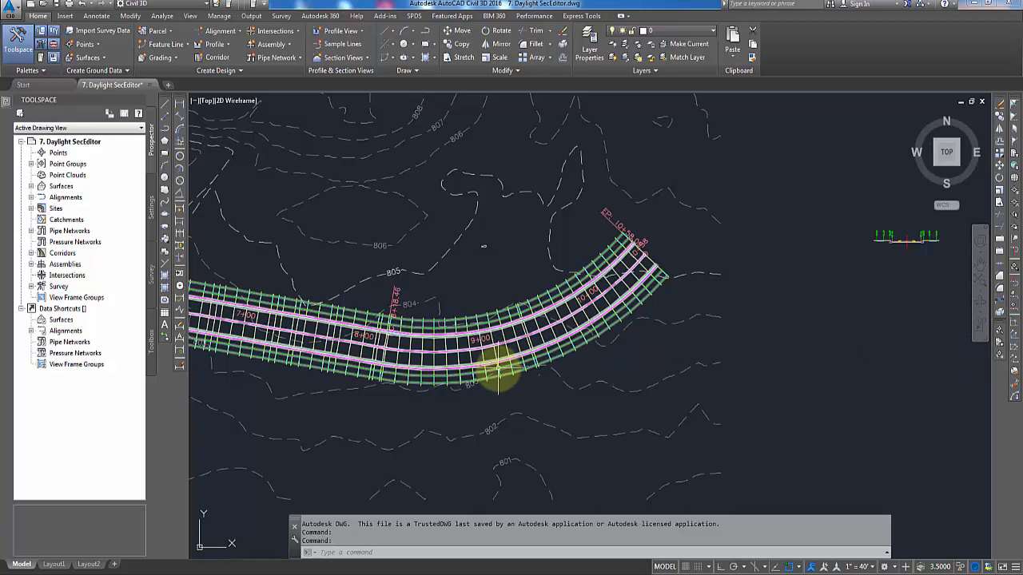
mouse_move(497, 369)
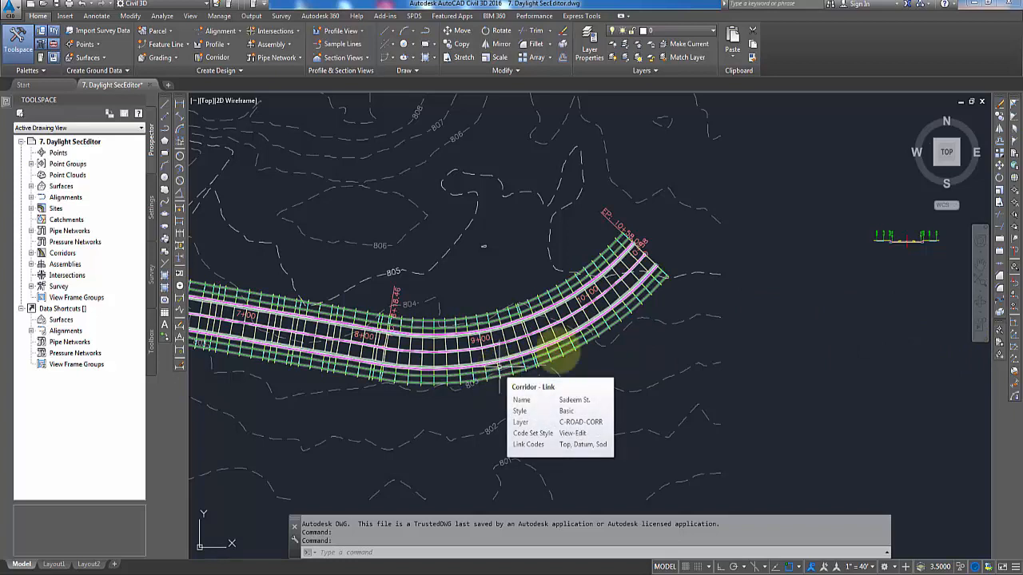
Inspect the Sadeem St. finished-ground profile near its start and the centreline of the road assembly
mouse_move(871, 299)
middle_mouse_down()
mouse_move(492, 369)
mouse_move(241, 349)
middle_mouse_up()
middle_click_drag(626, 349, 411, 360)
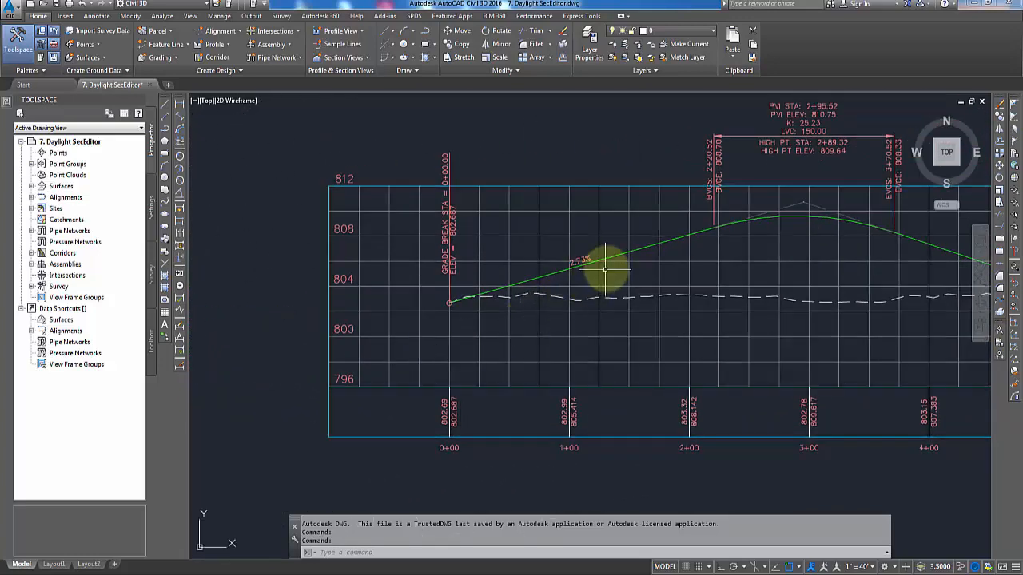
mouse_move(617, 255)
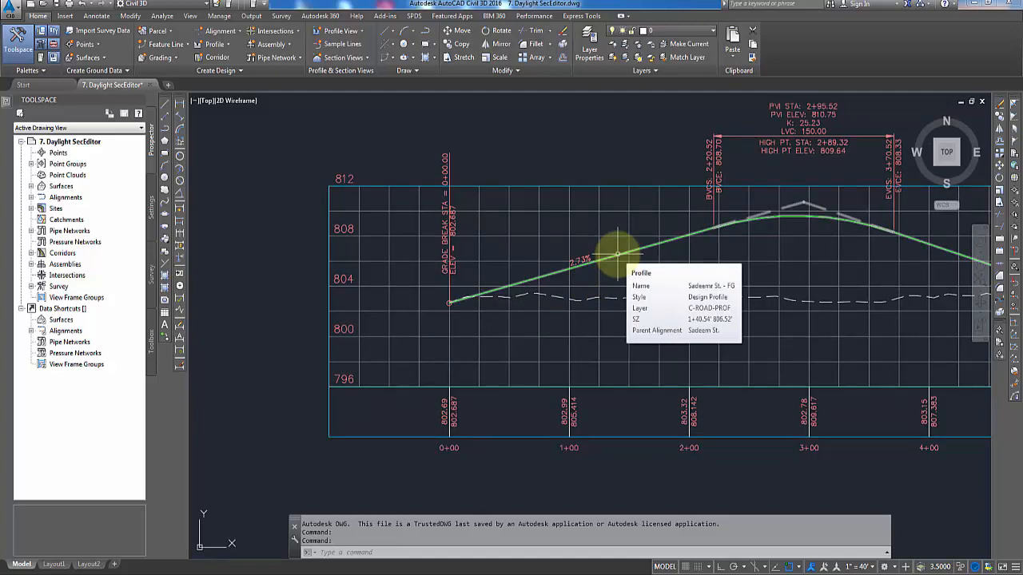
scroll(860, 349, "down", 4)
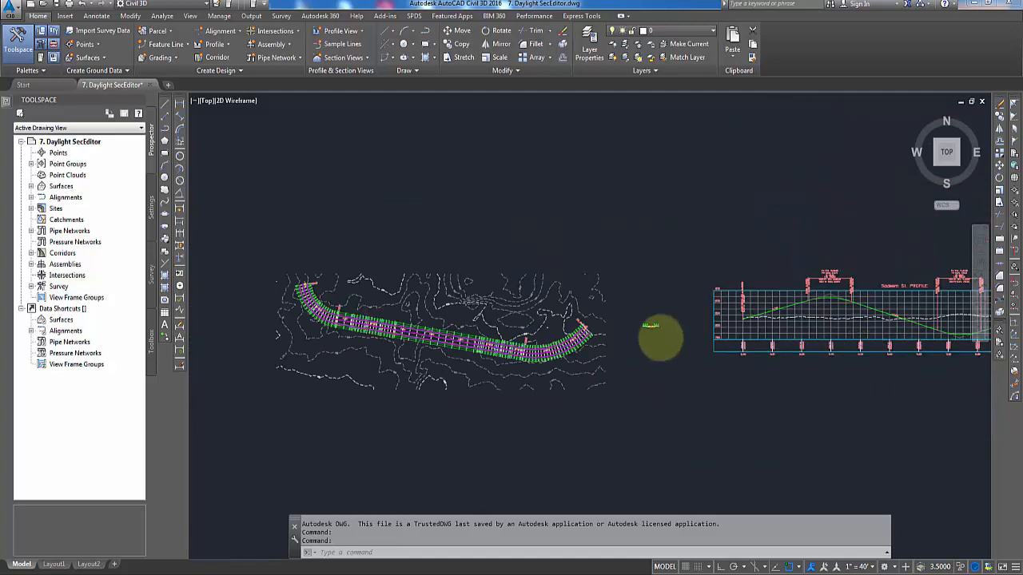
scroll(660, 338, "up", 7)
scroll(617, 298, "up", 3)
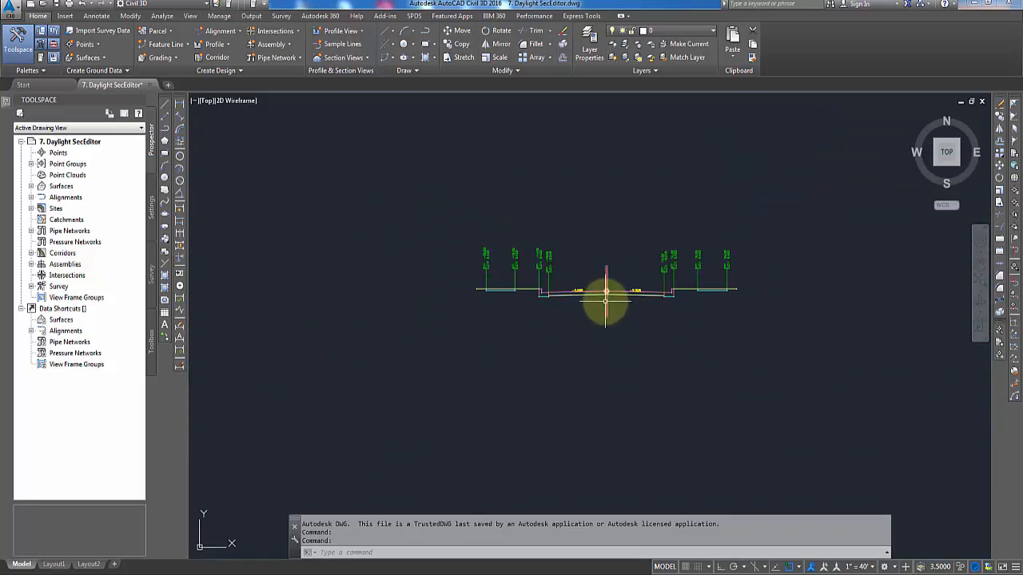
mouse_move(605, 300)
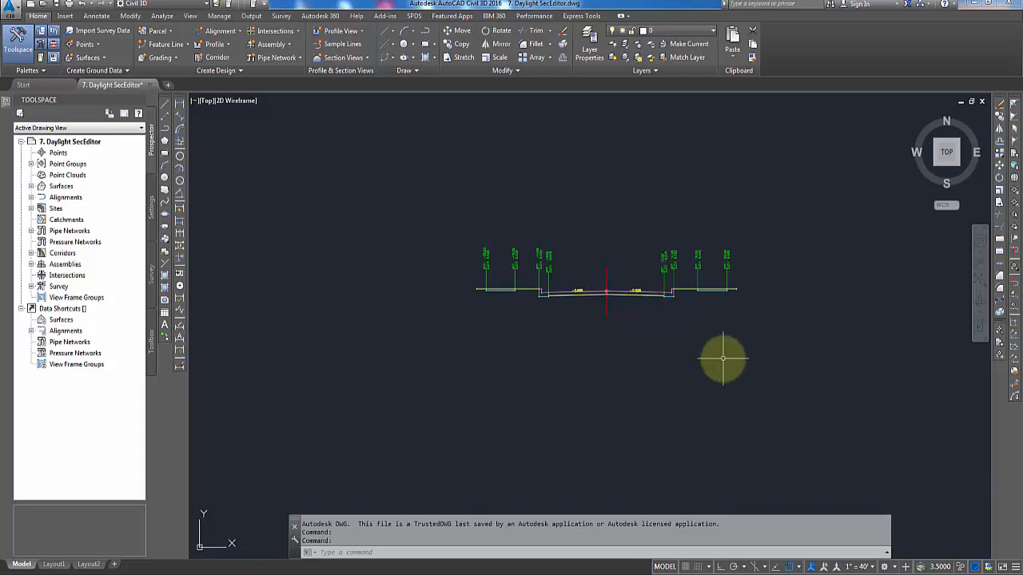
scroll(759, 337, "down", 4)
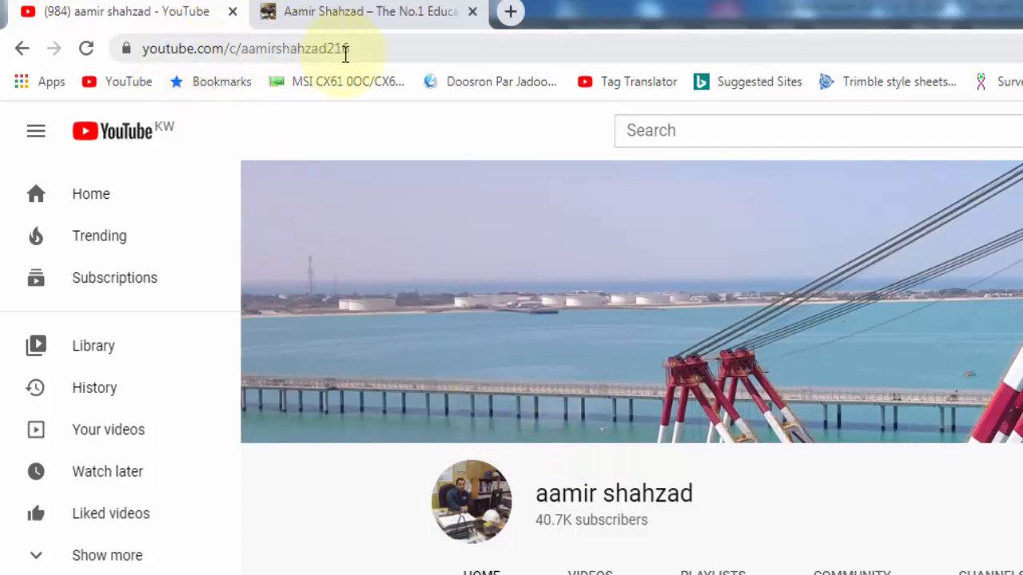
View the survey blog's home page in the browser, and return to the Civil 3D drawing
left_click(354, 10)
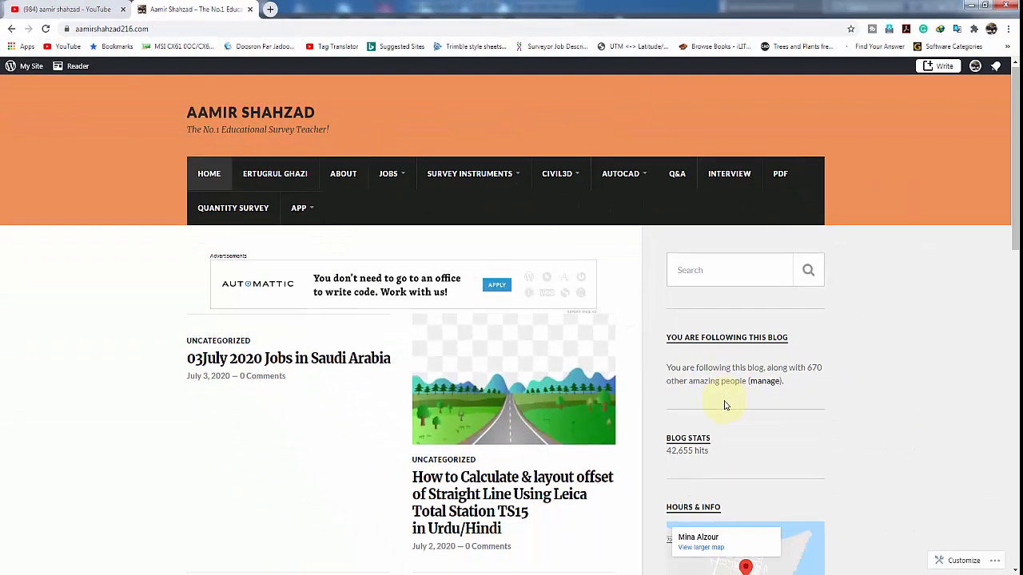
scroll(724, 405, "down", 3)
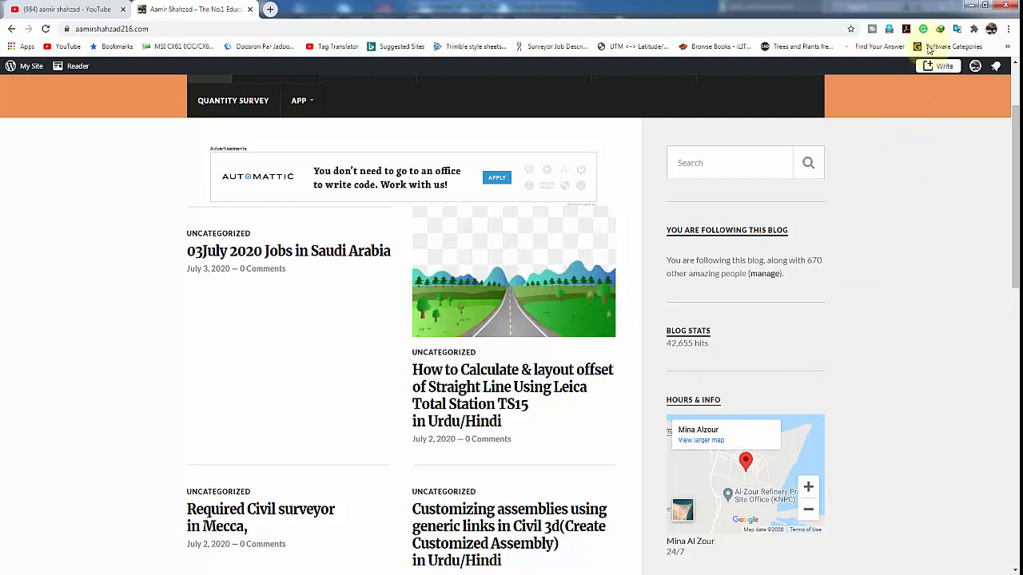
left_click(973, 5)
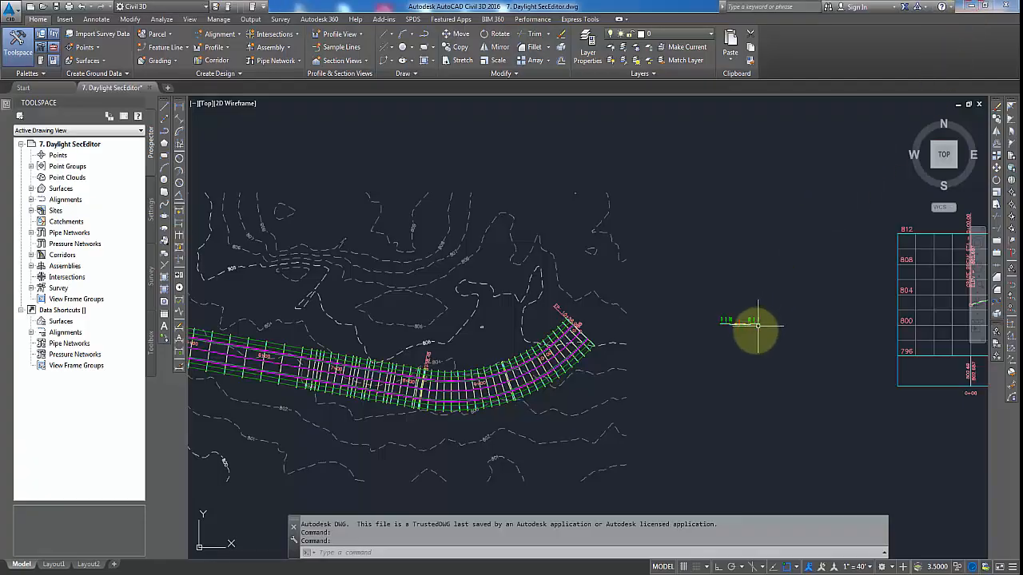
Examine the Sadeem St. Typical assembly and compare the design profile with the existing ground along the whole Sadeem St. profile view
scroll(743, 328, "up", 5)
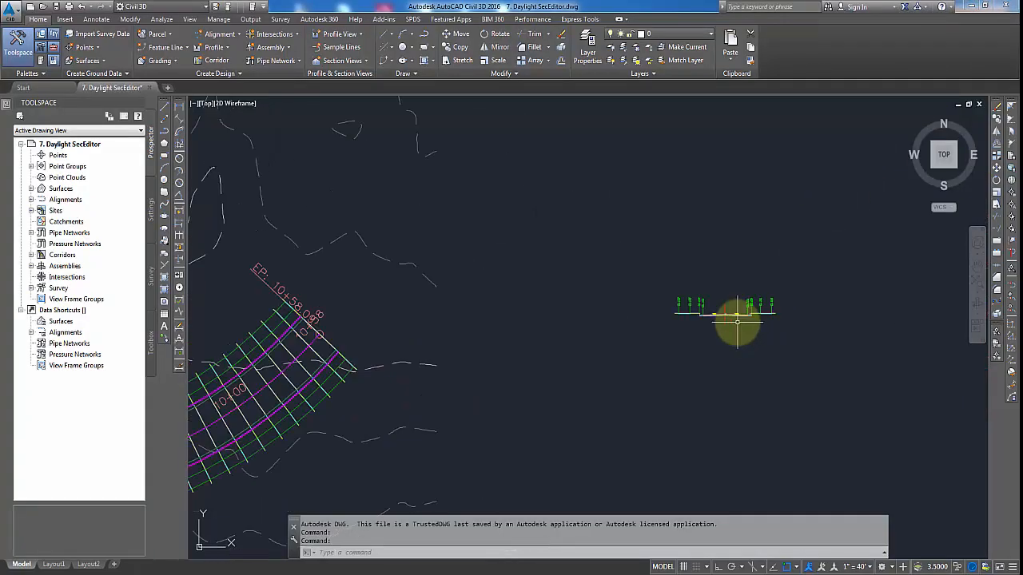
scroll(726, 296, "up", 4)
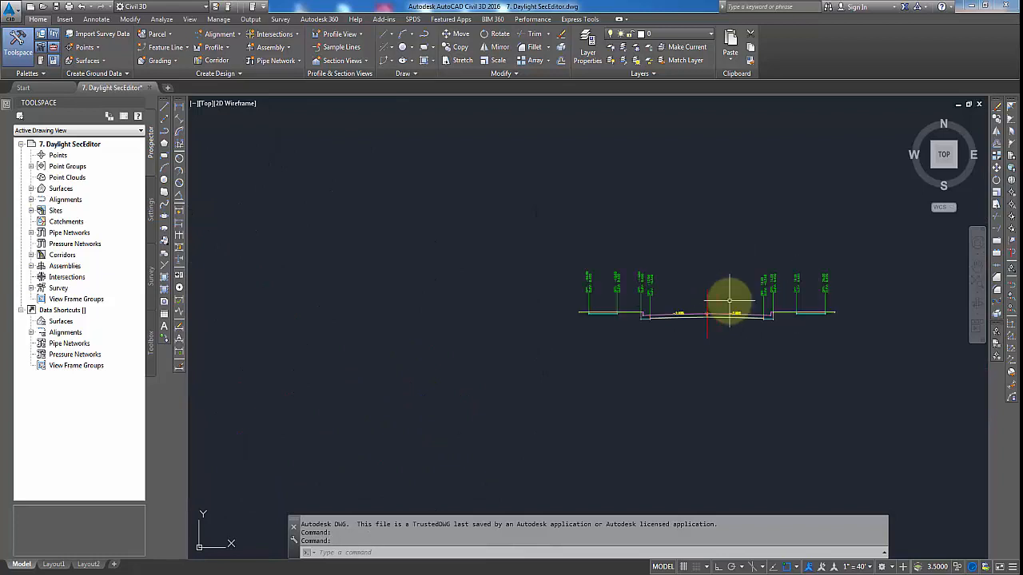
mouse_move(760, 347)
middle_mouse_down()
mouse_move(645, 359)
mouse_move(587, 349)
middle_mouse_up()
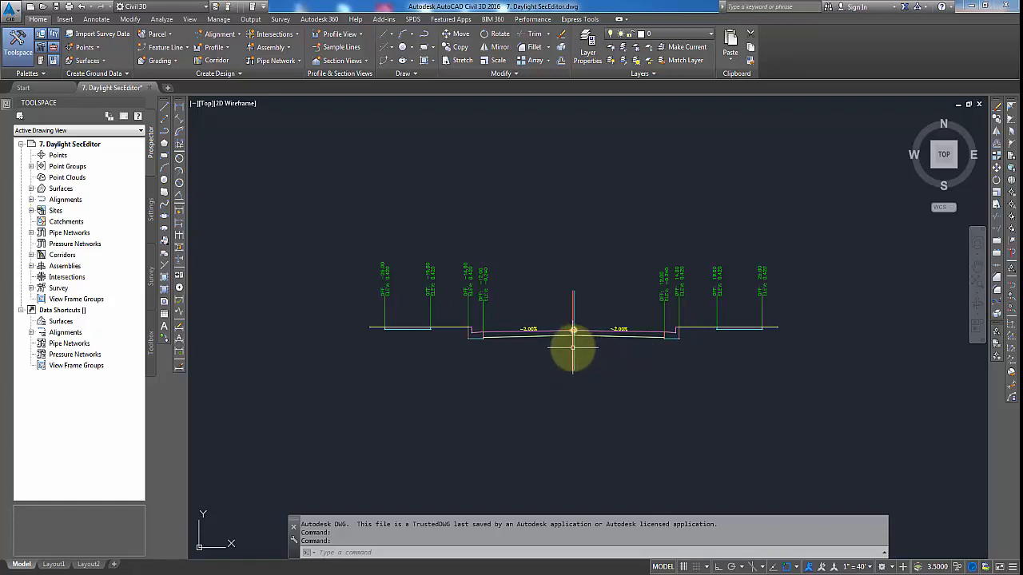
mouse_move(573, 347)
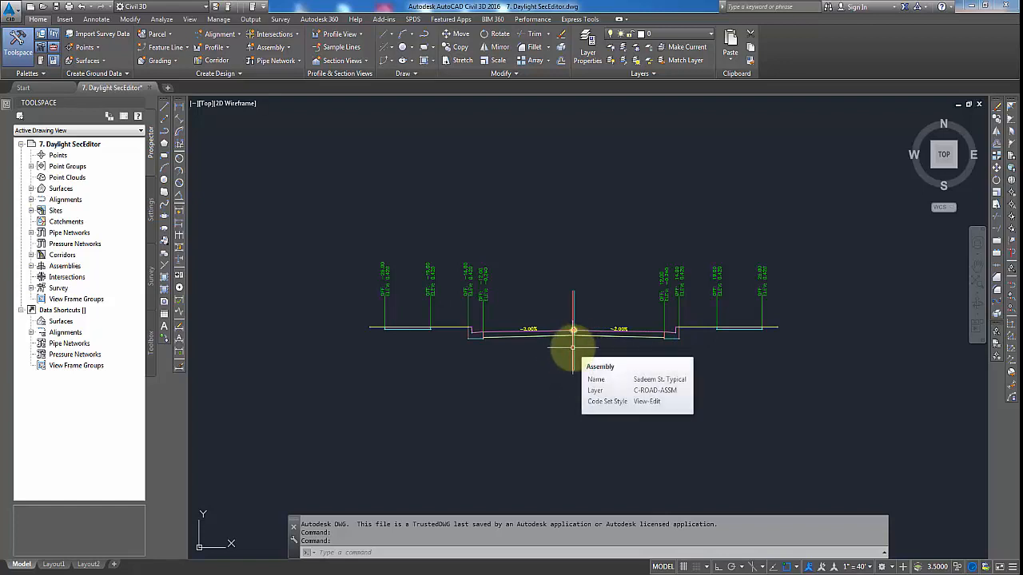
scroll(573, 347, "down", 8)
middle_click_drag(646, 349, 320, 347)
middle_click_drag(753, 320, 537, 334)
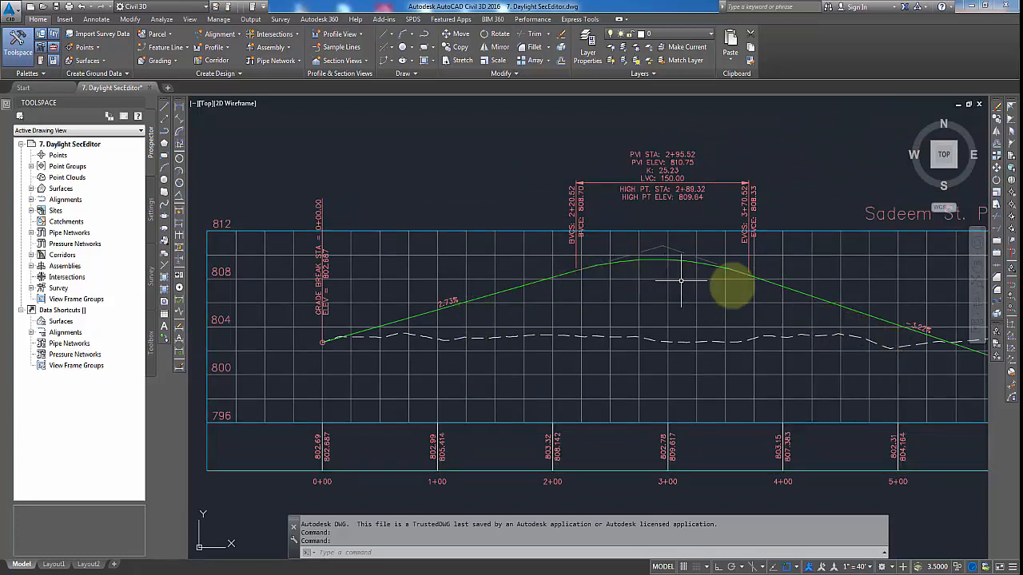
middle_click_drag(890, 342, 361, 351)
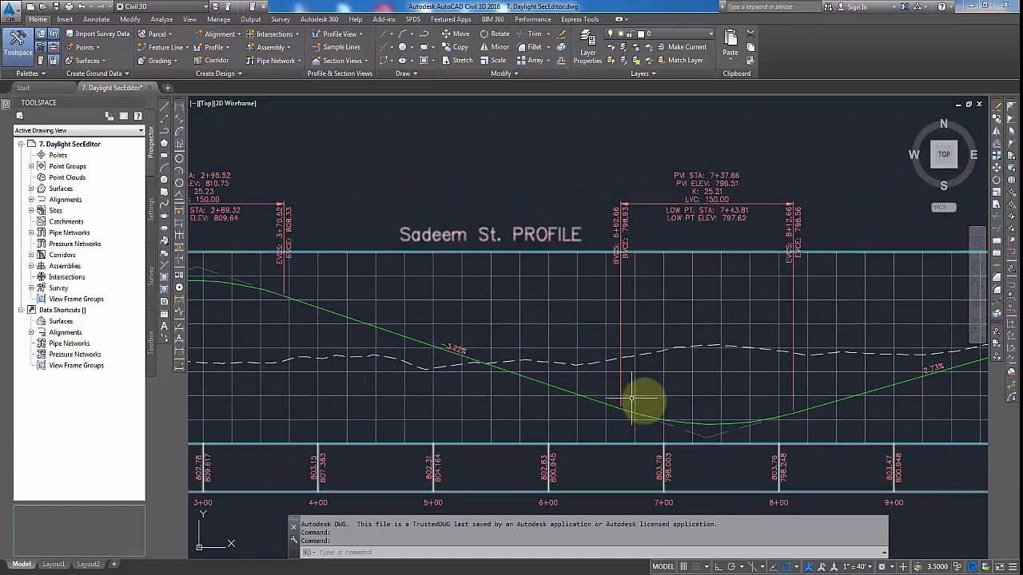
middle_click_drag(911, 363, 752, 405)
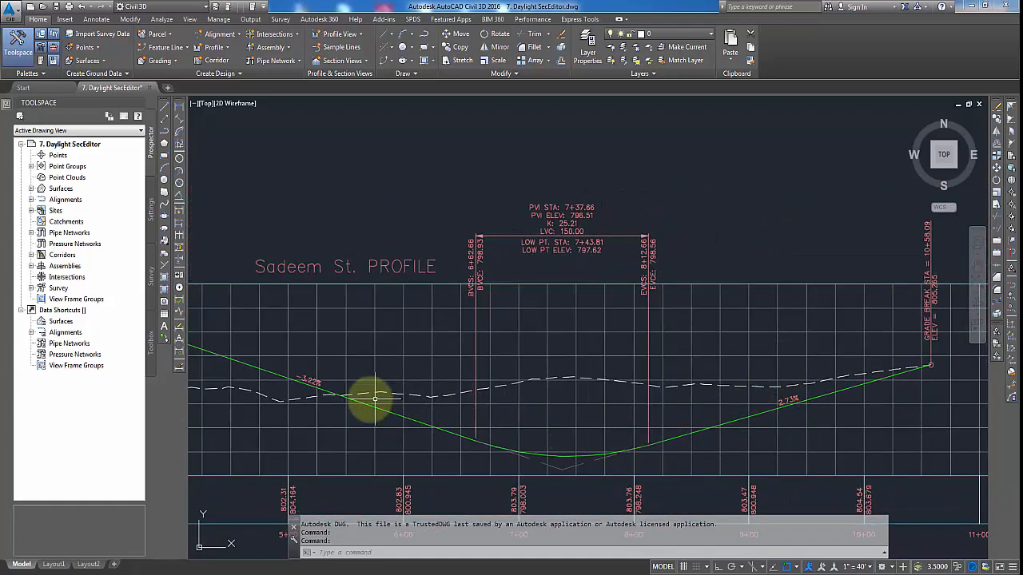
middle_click_drag(371, 397, 716, 400)
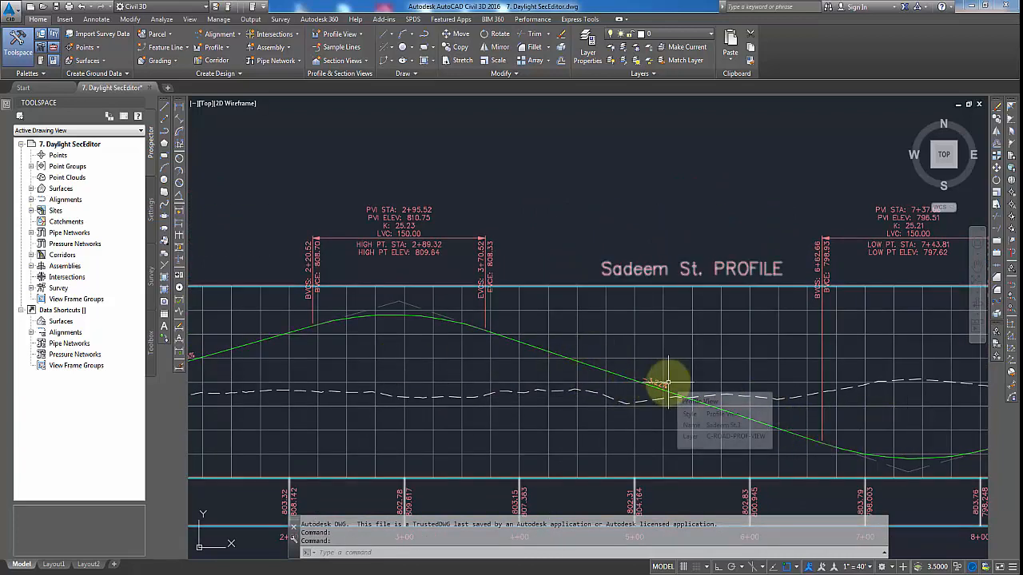
middle_click_drag(468, 377, 714, 346)
scroll(714, 345, "down", 4)
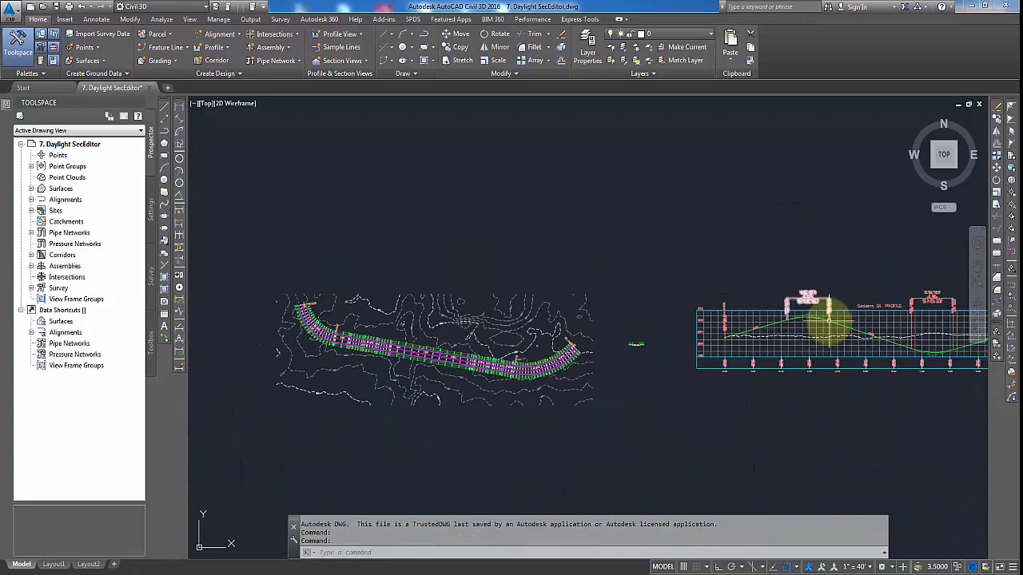
Select the Sadeem St. Typical assembly and open the tool palettes with the Imperial Daylight subassemblies
scroll(671, 356, "up", 10)
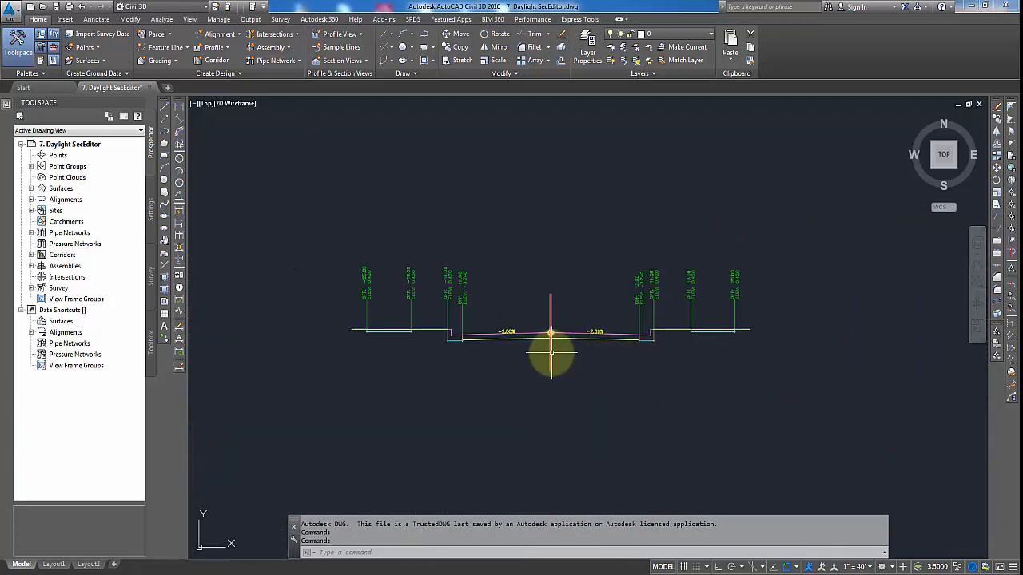
left_click(550, 349)
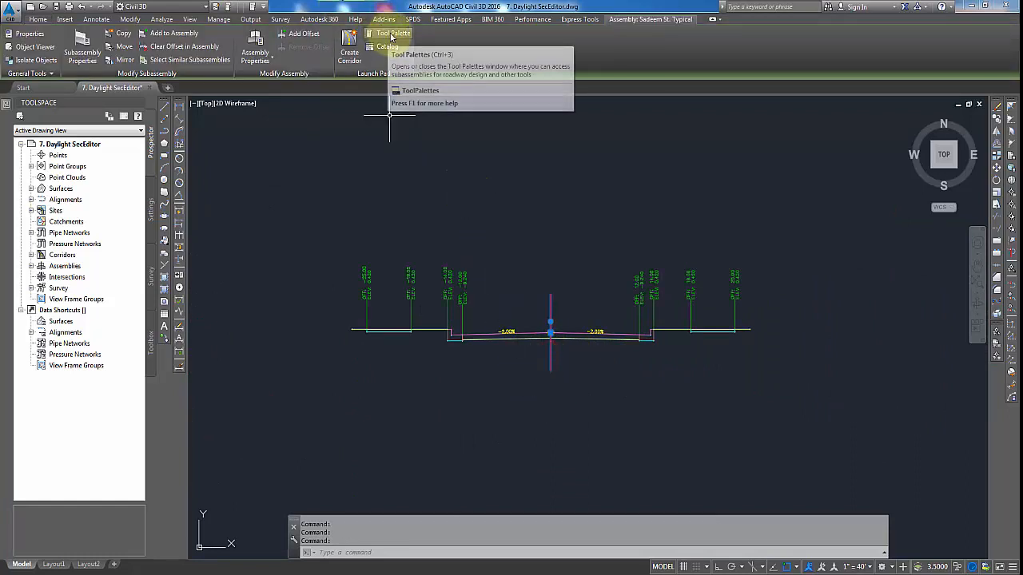
left_click(389, 34)
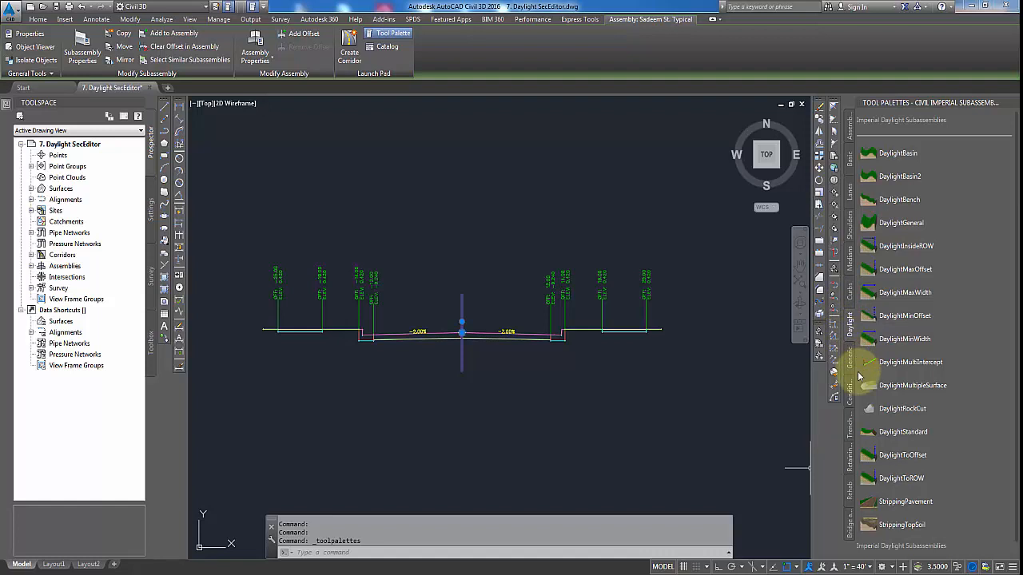
scroll(917, 297, "down", 5)
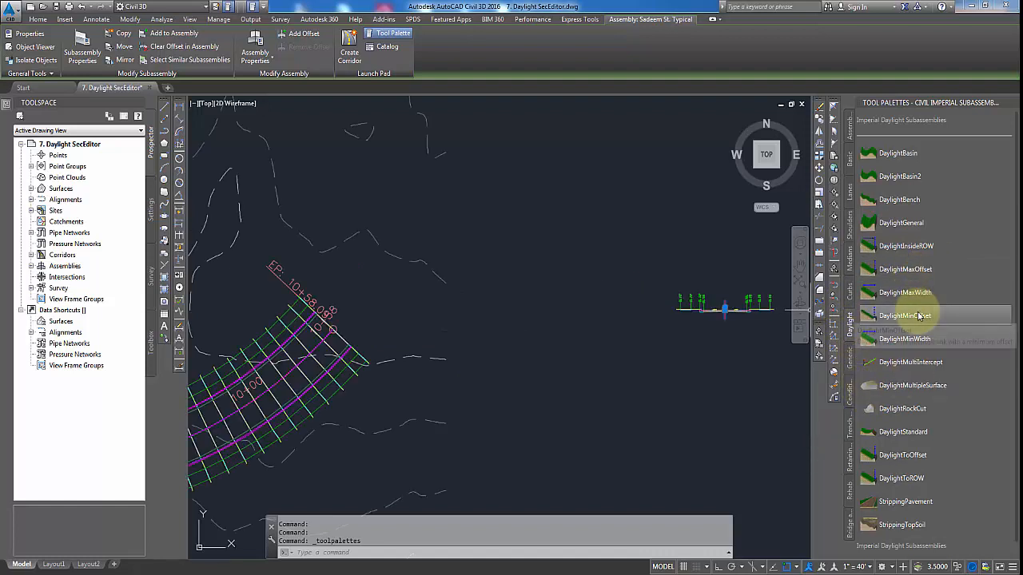
scroll(917, 316, "up", 2)
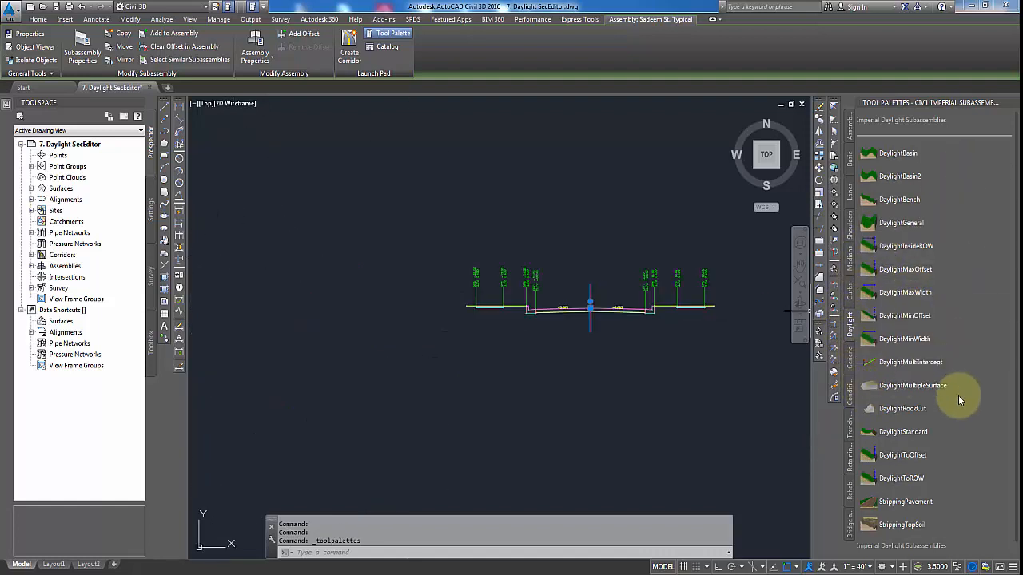
scroll(662, 313, "up", 2)
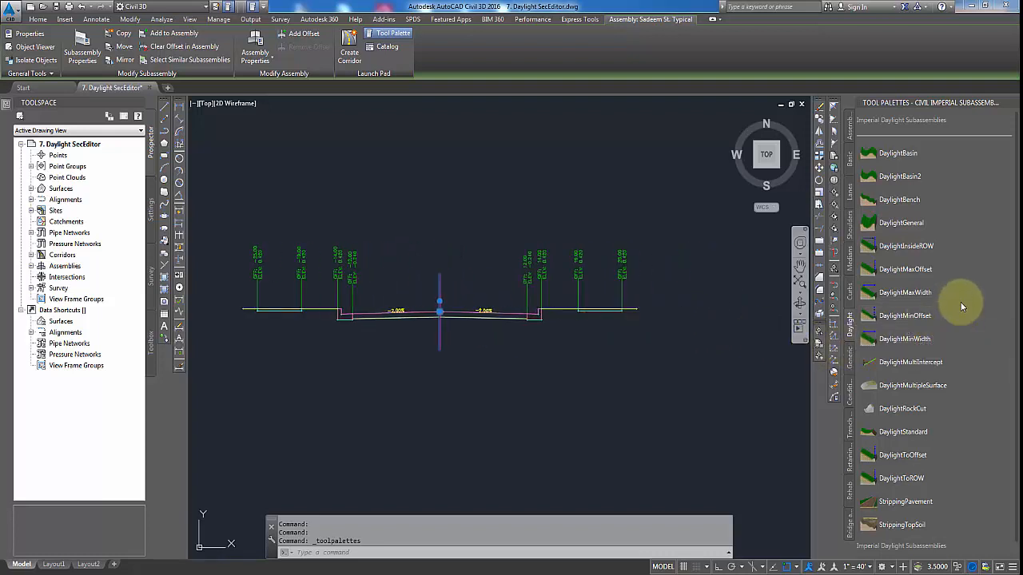
Attach the DaylightMaxWidth subassembly to the outermost marker points on both sides of the Sadeem St. Typical assembly
left_click(908, 299)
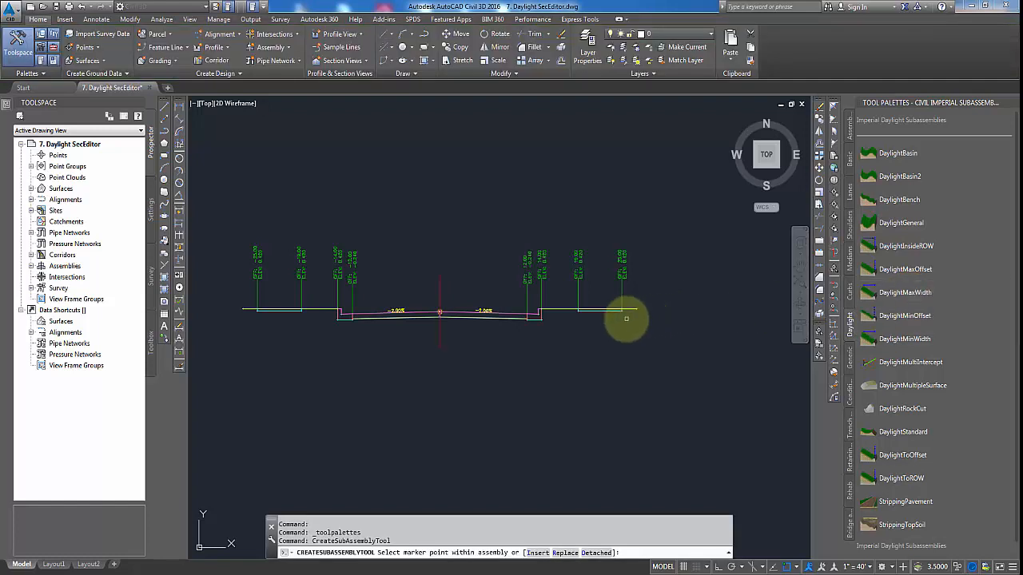
scroll(641, 300, "up", 5)
scroll(641, 300, "up", 5)
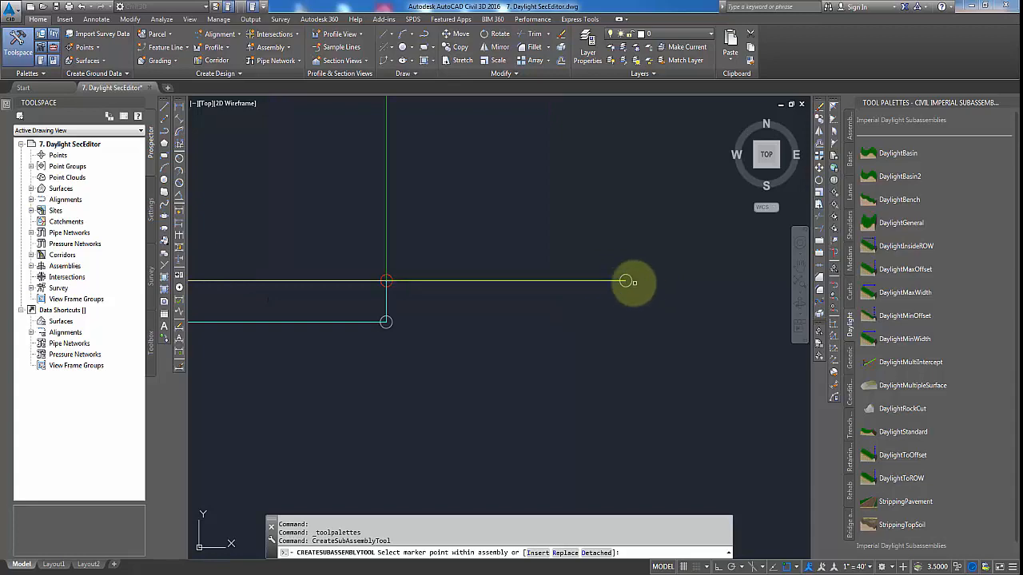
left_click(626, 280)
scroll(714, 327, "down", 6)
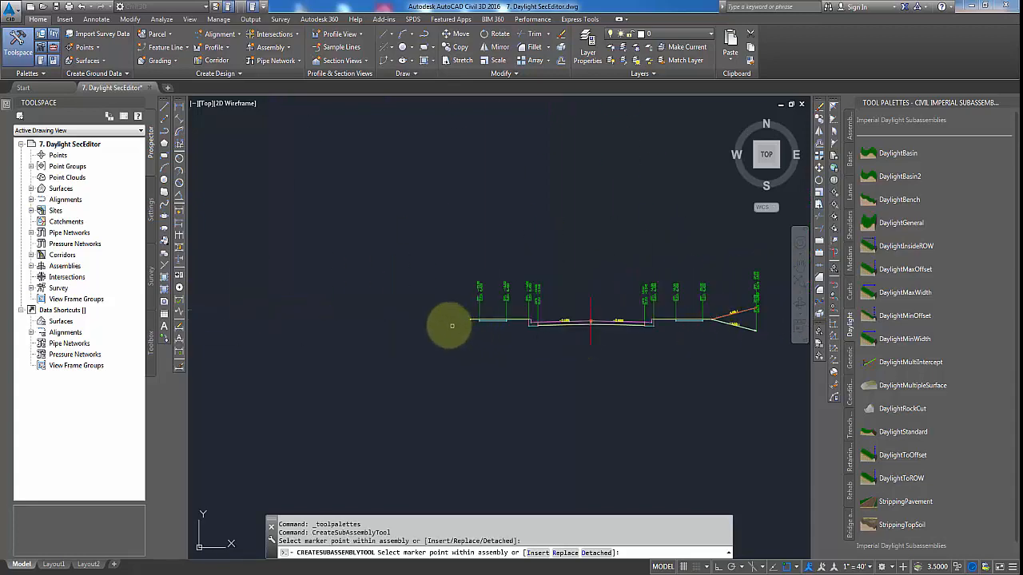
scroll(508, 306, "up", 5)
left_click(566, 301)
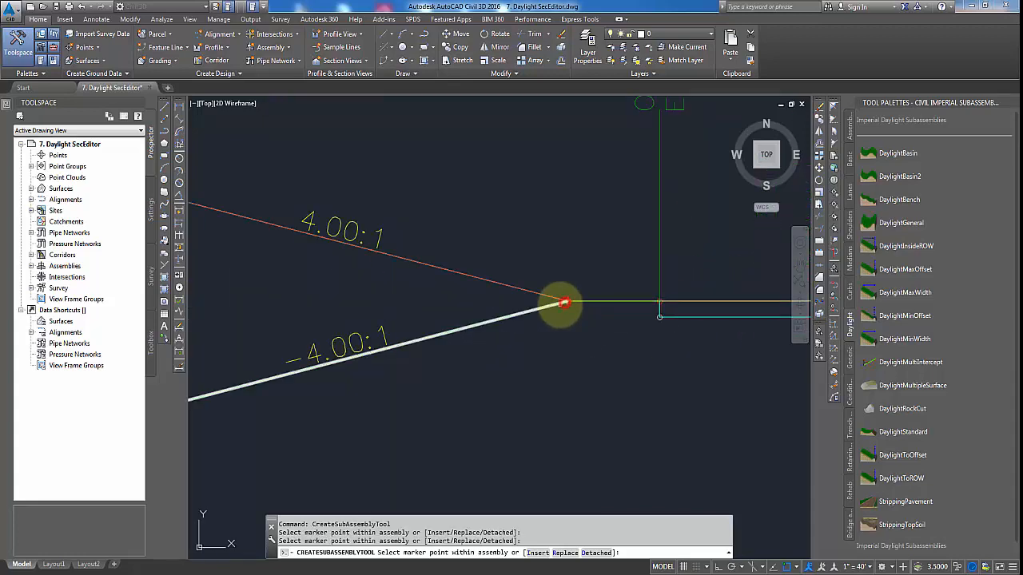
scroll(551, 327, "down", 5)
middle_click_drag(669, 365, 465, 381)
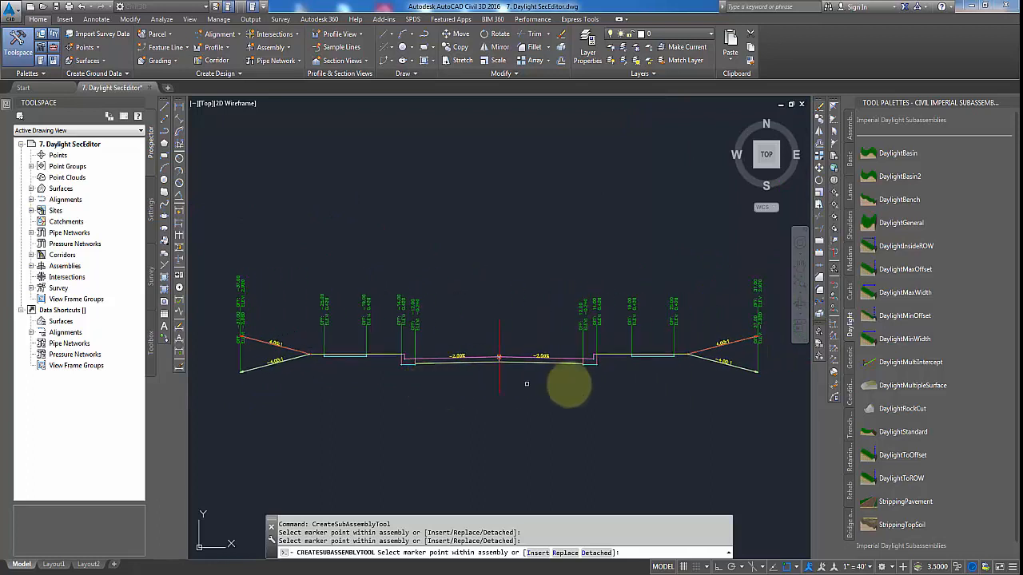
Finish attaching the daylight subassemblies and select both DaylightMaxWidth subassemblies on the Sadeem St. Typical assembly
right_click(644, 425)
left_click(670, 438)
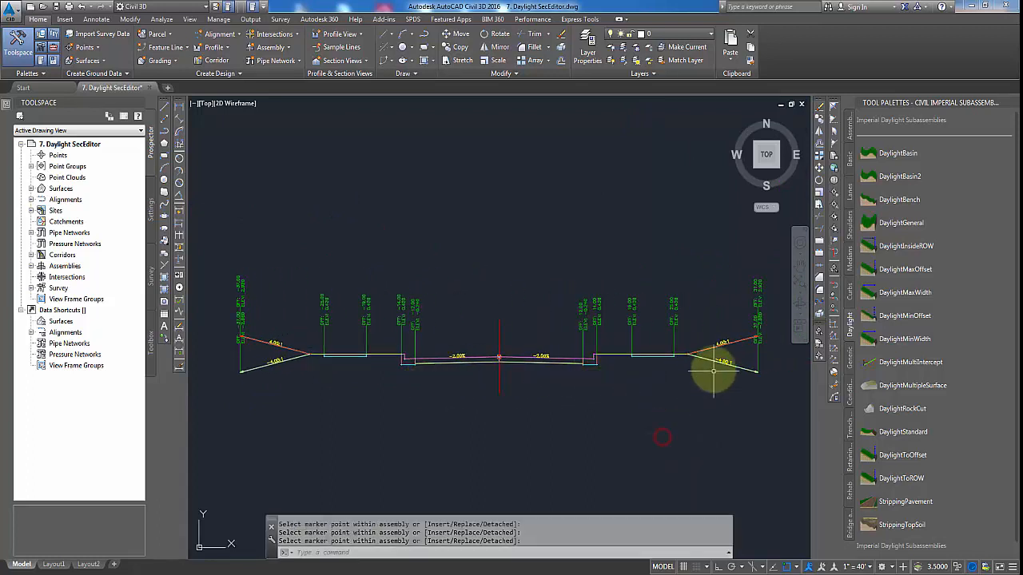
left_click(703, 350)
left_click(276, 377)
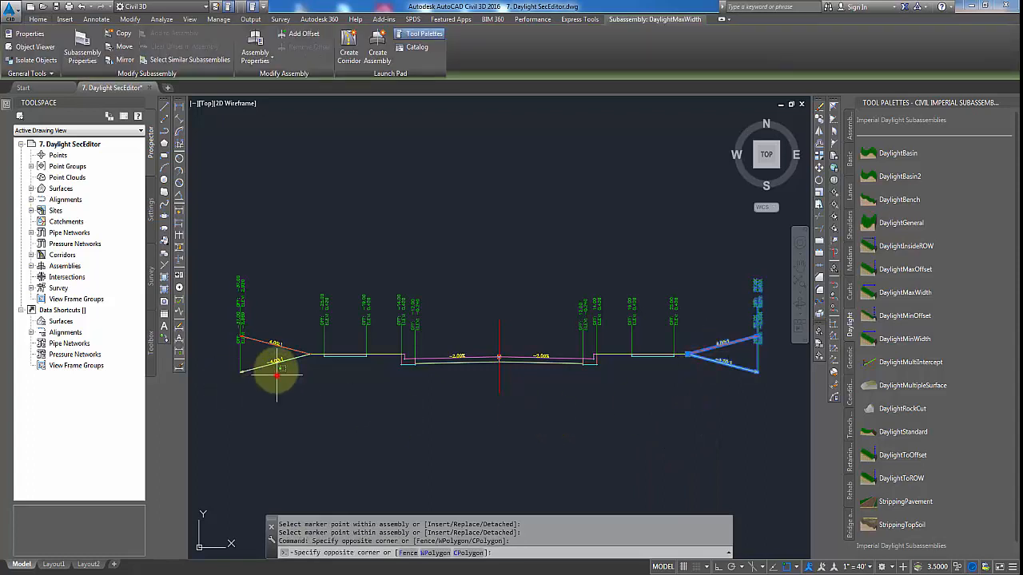
left_click(291, 344)
left_click(308, 369)
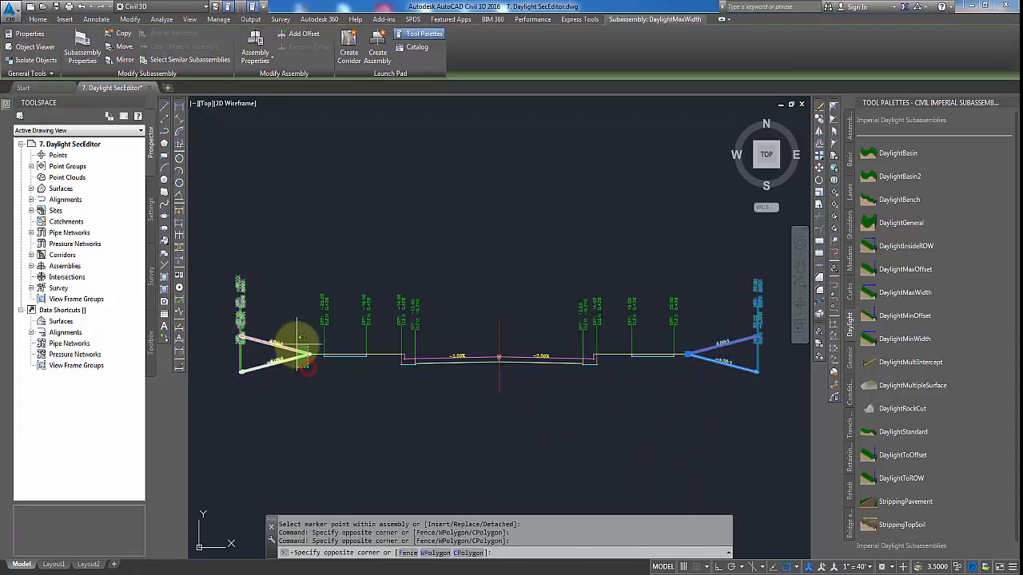
left_click(296, 343)
Set the cut slope of both selected DaylightMaxWidth subassemblies to 3.00:1
mouse_move(2, 106)
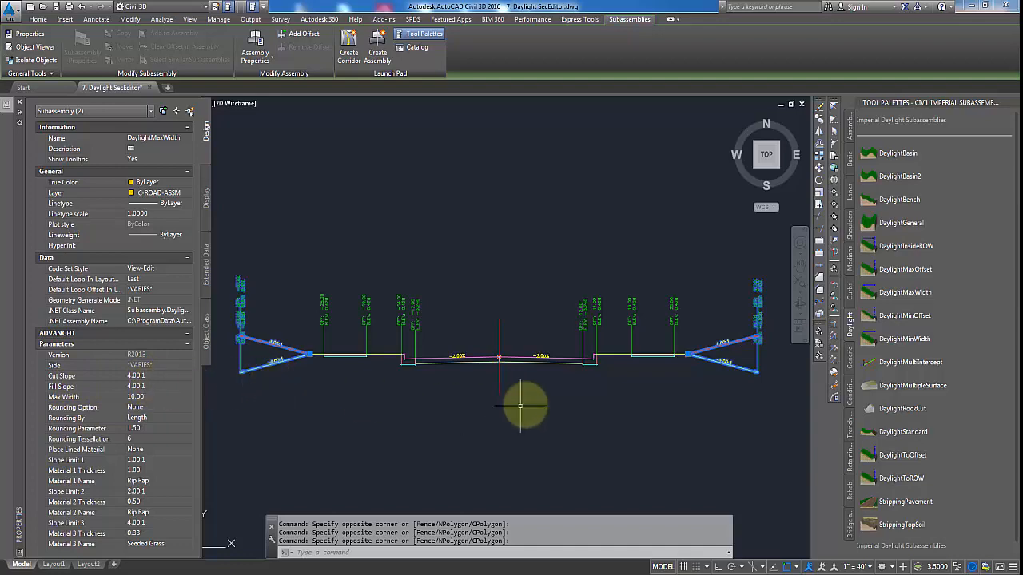
scroll(708, 384, "up", 3)
scroll(706, 386, "up", 2)
middle_click_drag(696, 390, 440, 488)
middle_click_drag(374, 397, 508, 424)
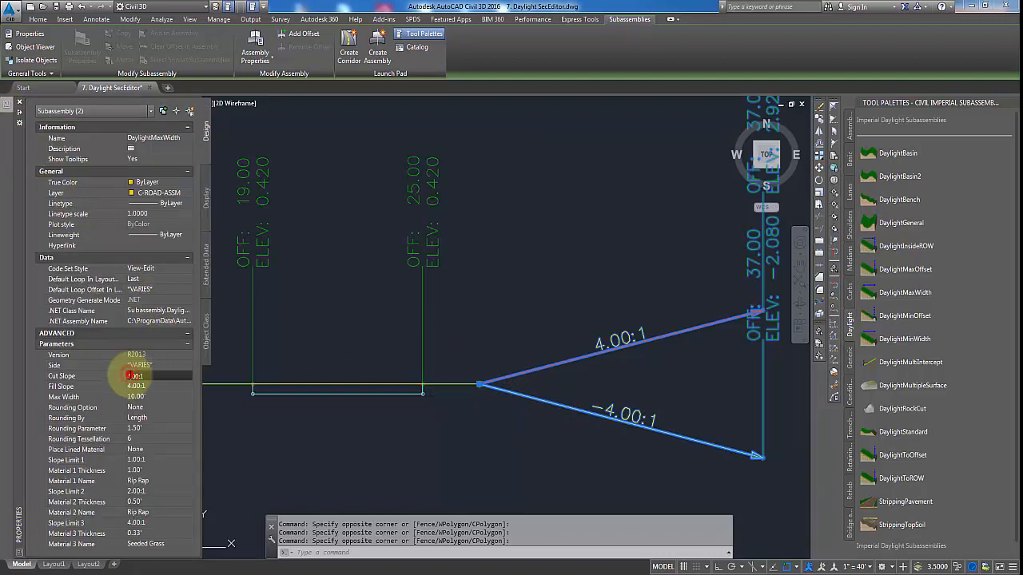
key("BackSpace")
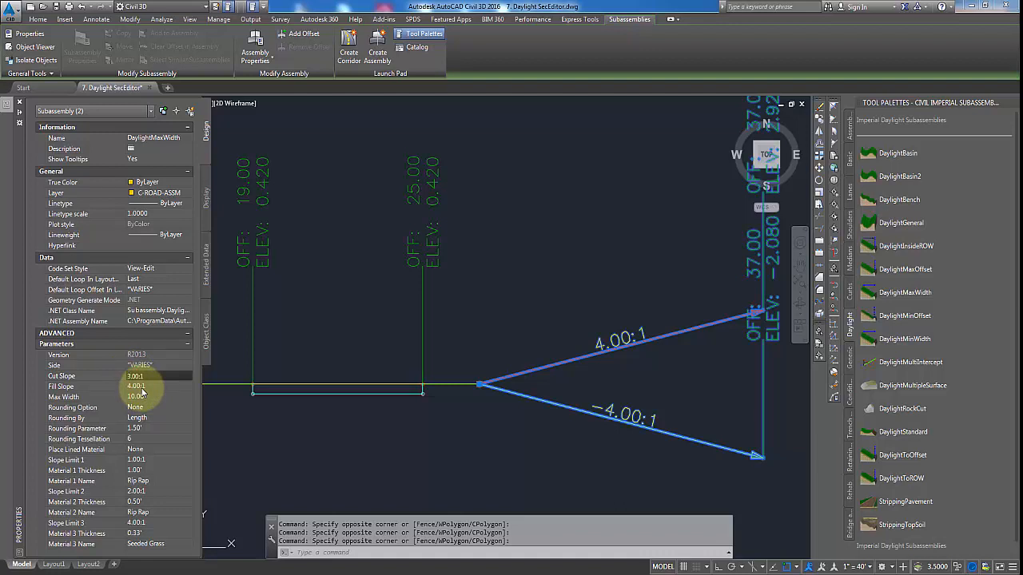
left_click(143, 387)
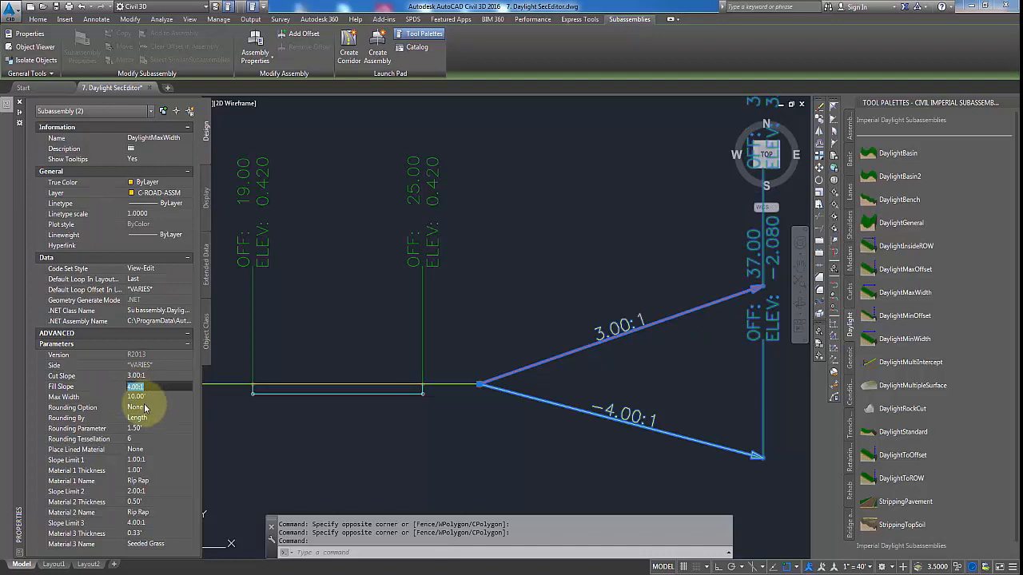
left_click(403, 381)
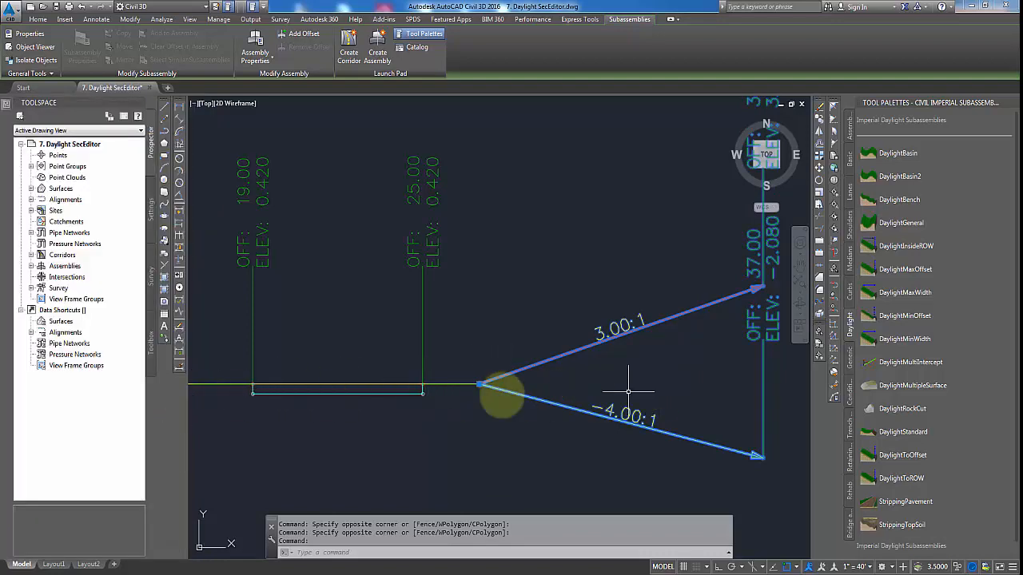
Set the maximum width of both DaylightMaxWidth subassemblies to 15 ft and clear the selection
mouse_move(10, 127)
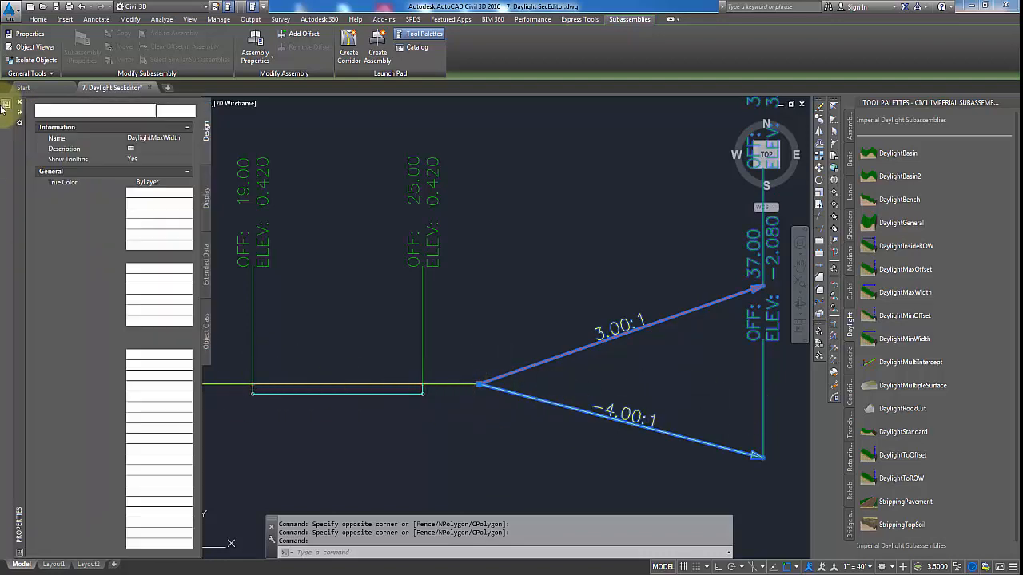
left_click(152, 397)
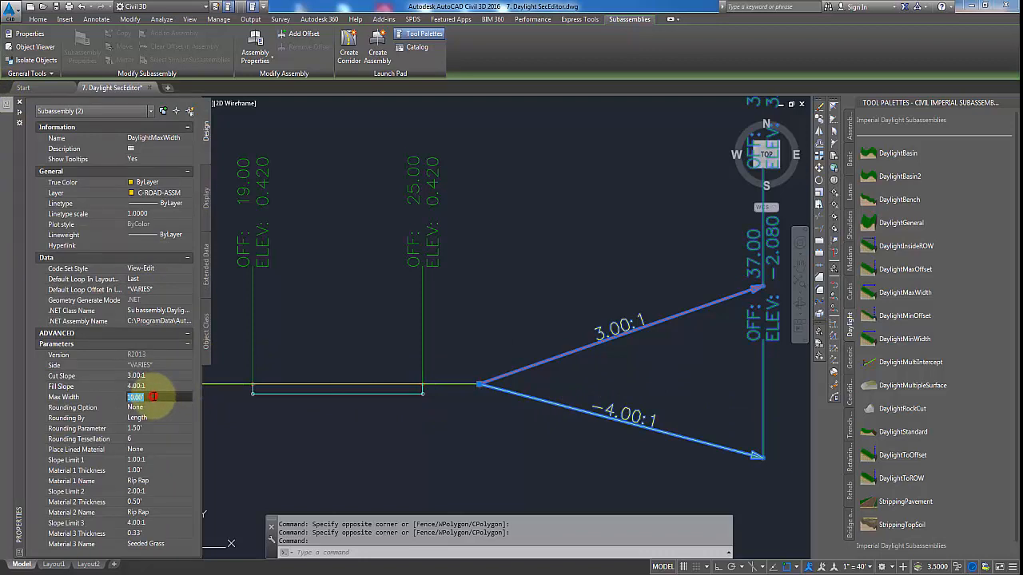
type("15")
key("Return")
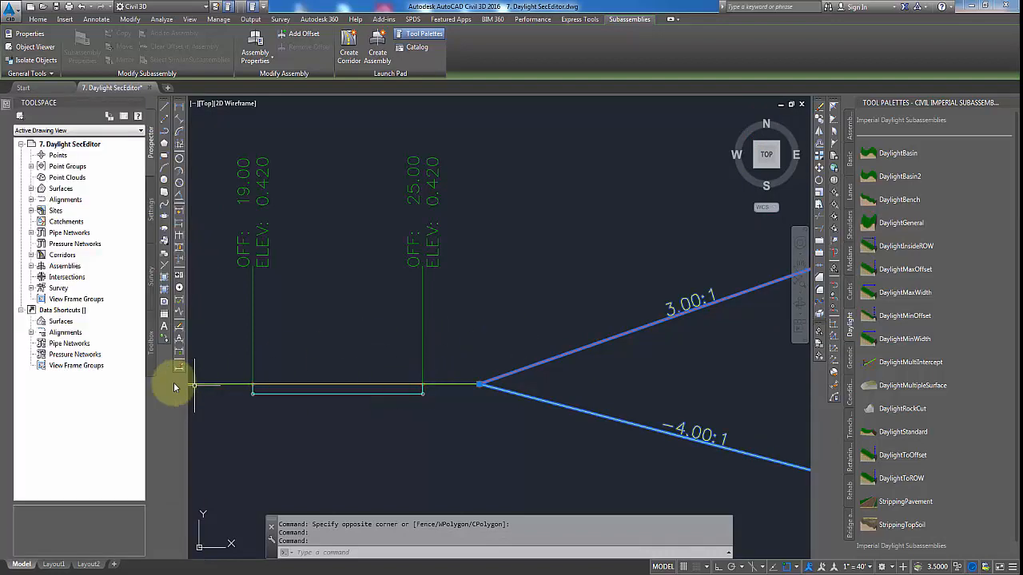
mouse_move(16, 112)
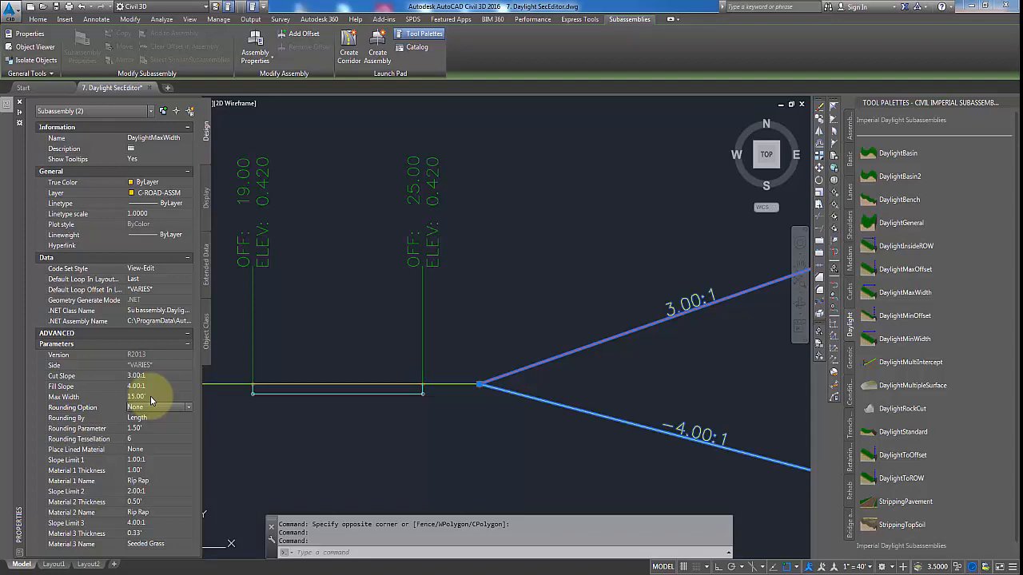
scroll(623, 299, "down", 6)
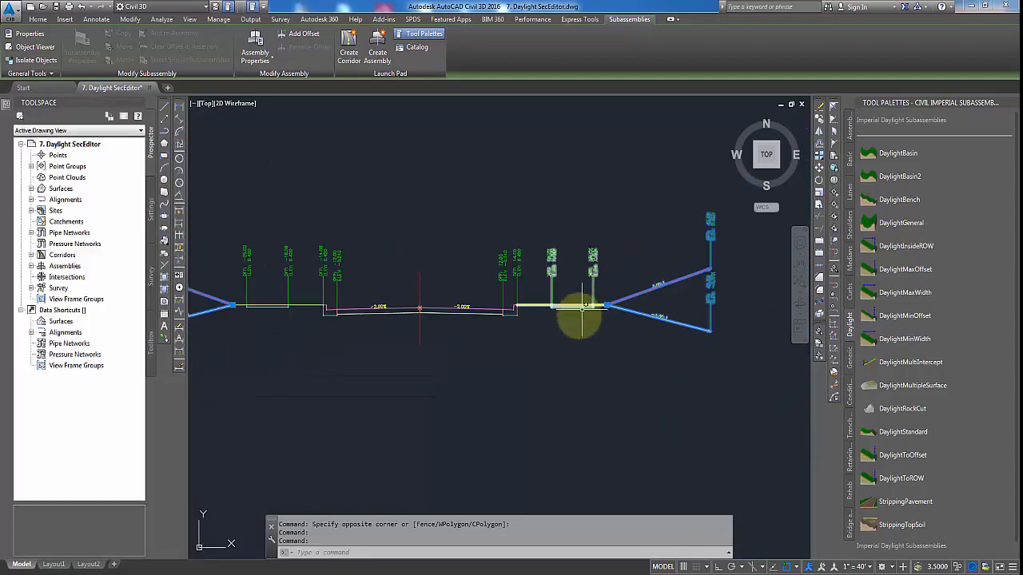
key("Escape")
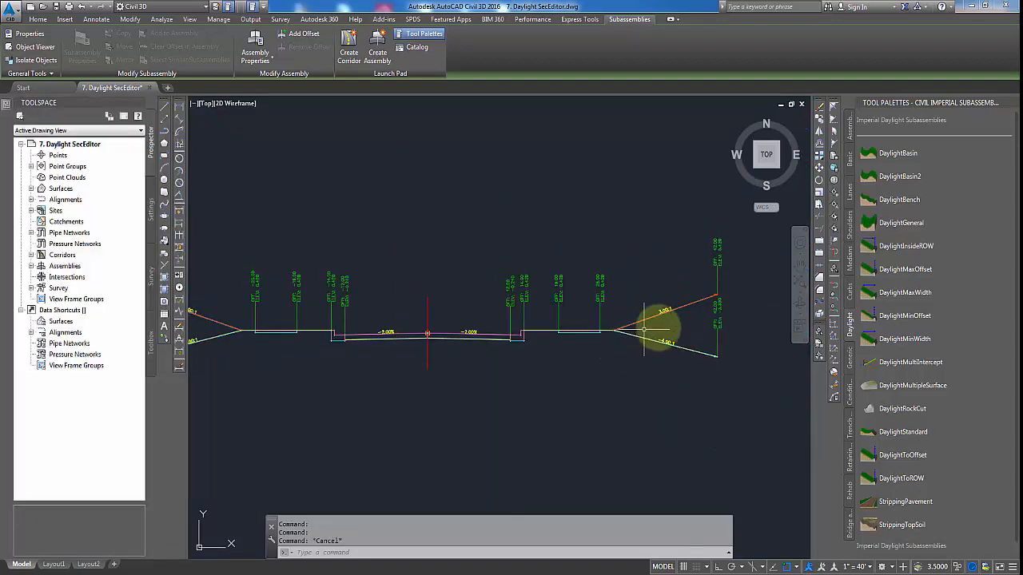
Select the Sadeem St. corridor in plan and rebuild it with the modified assembly
scroll(655, 378, "down", 3)
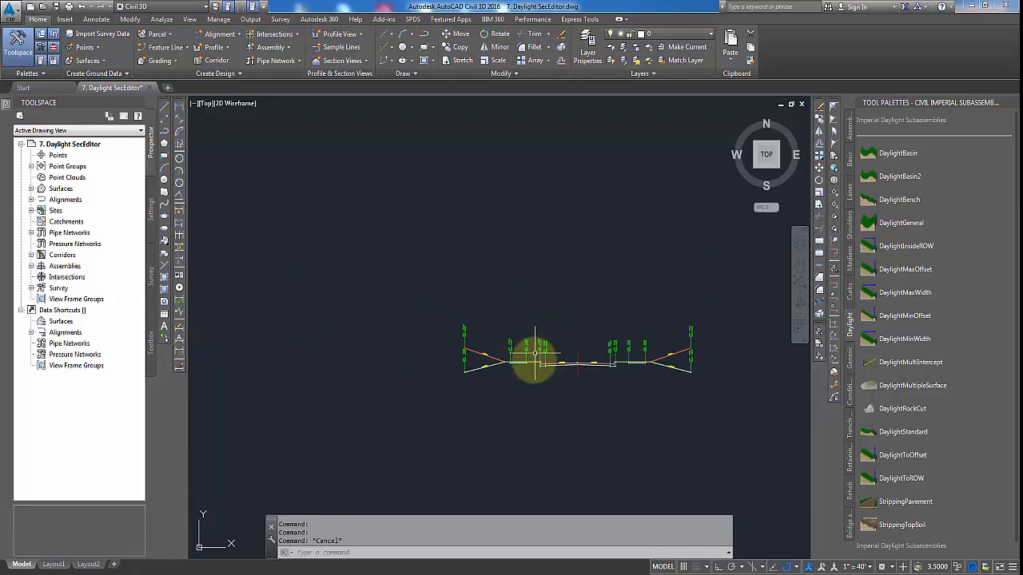
scroll(523, 345, "down", 2)
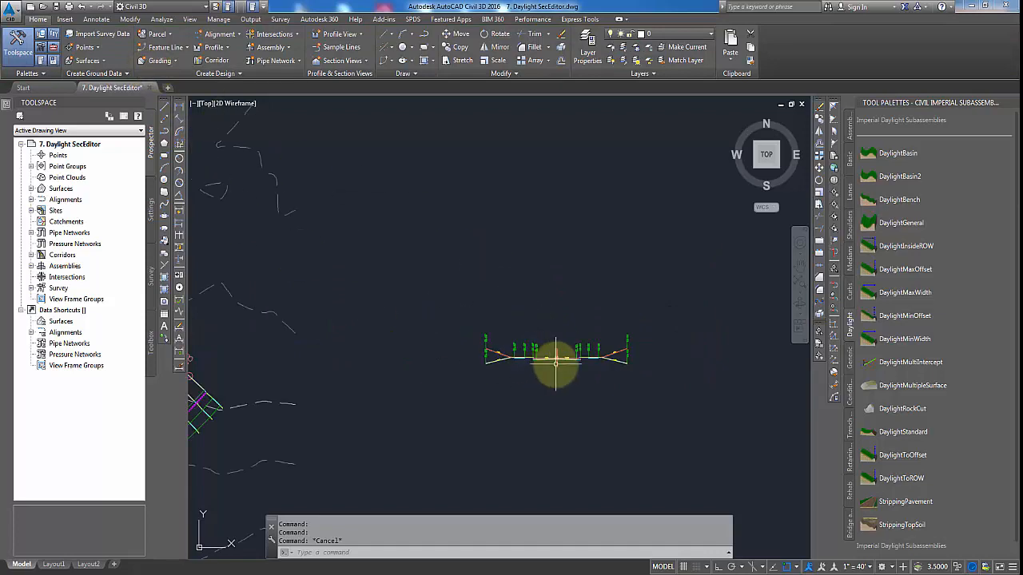
scroll(557, 364, "up", 2)
scroll(557, 364, "down", 2)
middle_click_drag(392, 354, 559, 306)
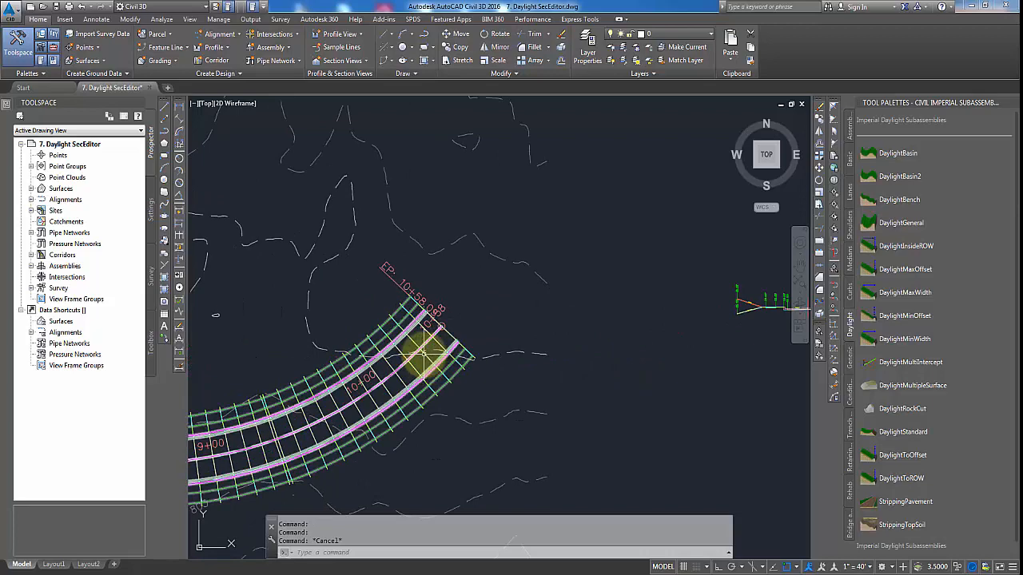
left_click(422, 353)
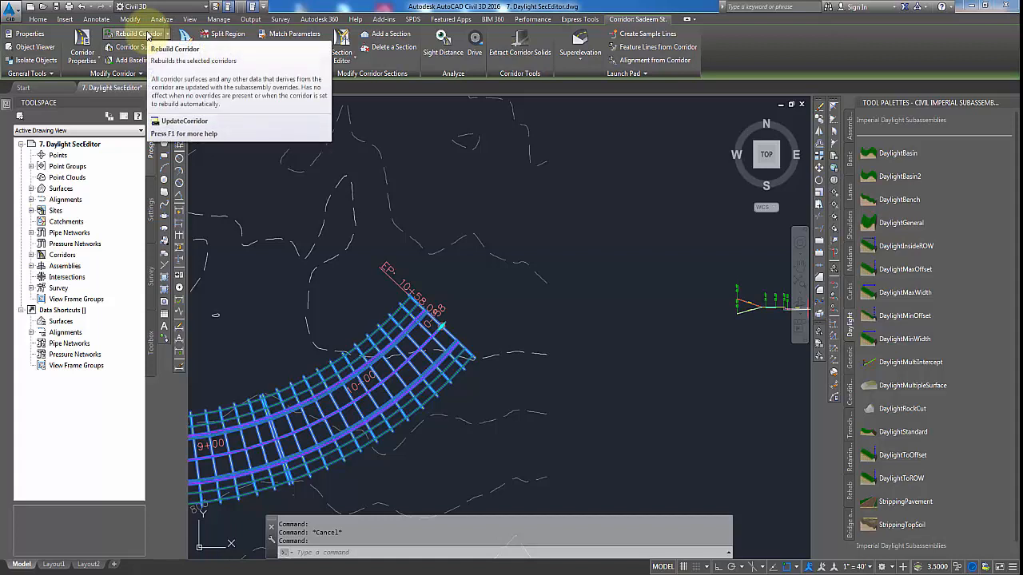
left_click(148, 34)
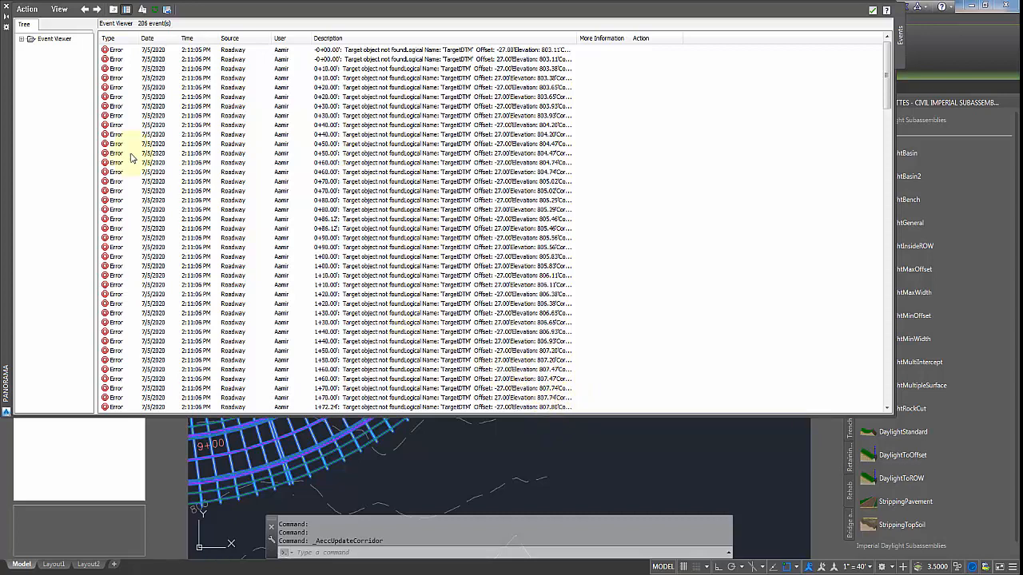
Clear all events from the Event Viewer and close it
left_click(27, 8)
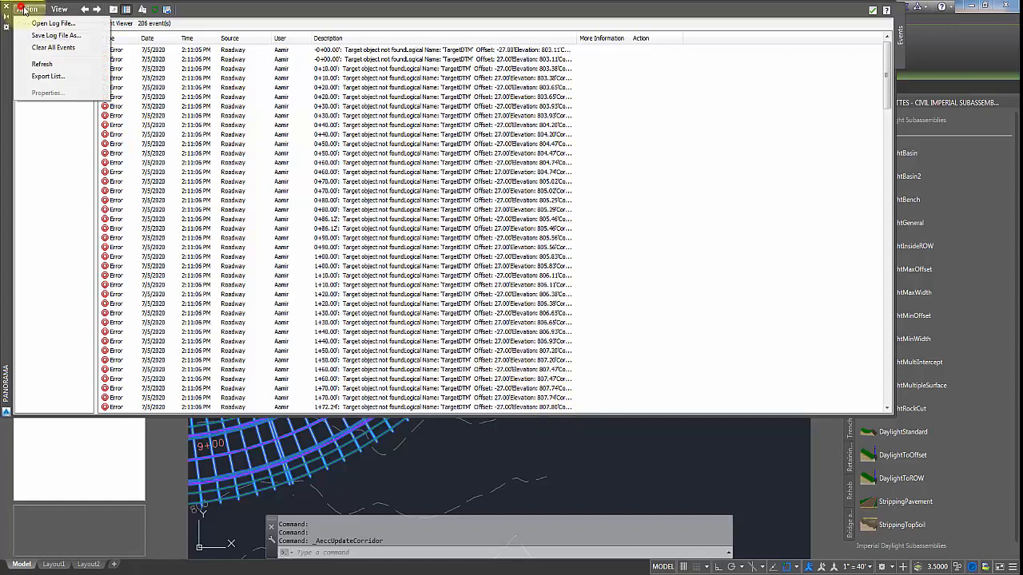
left_click(63, 49)
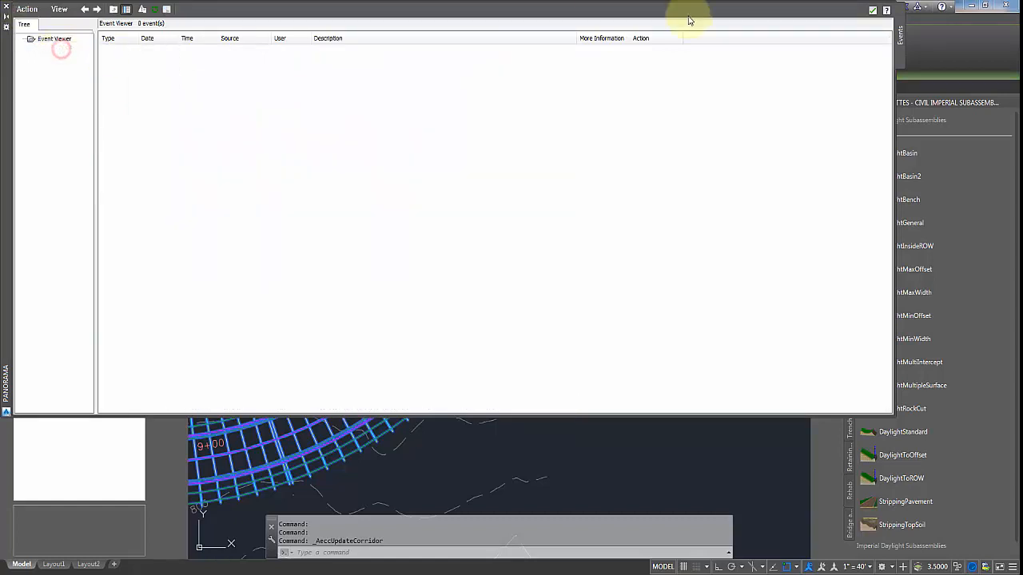
left_click(872, 10)
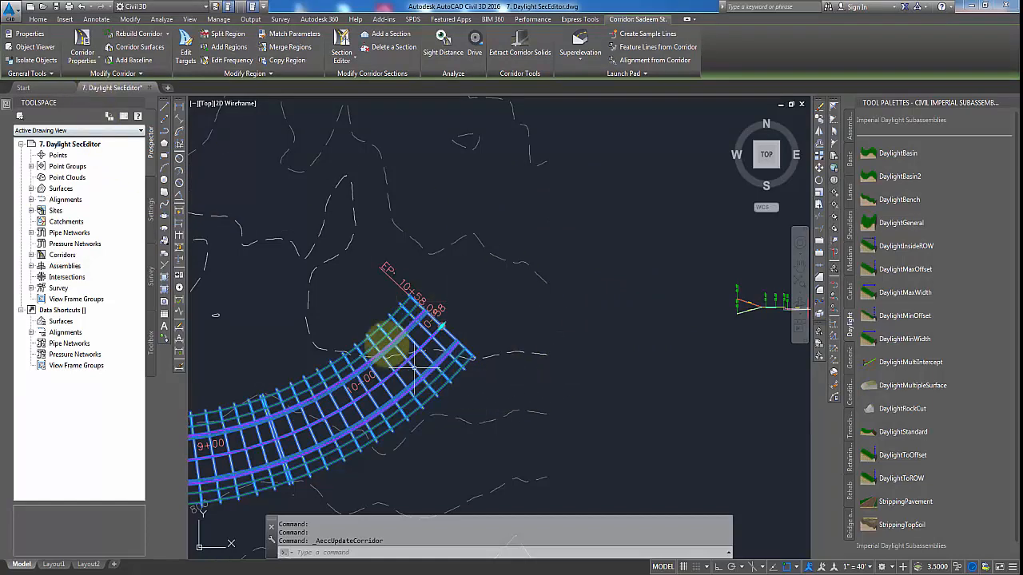
Open the target mapping for all targets in the Sadeem St. corridor properties and review the surface, width or offset, and slope or elevation categories
left_click(84, 39)
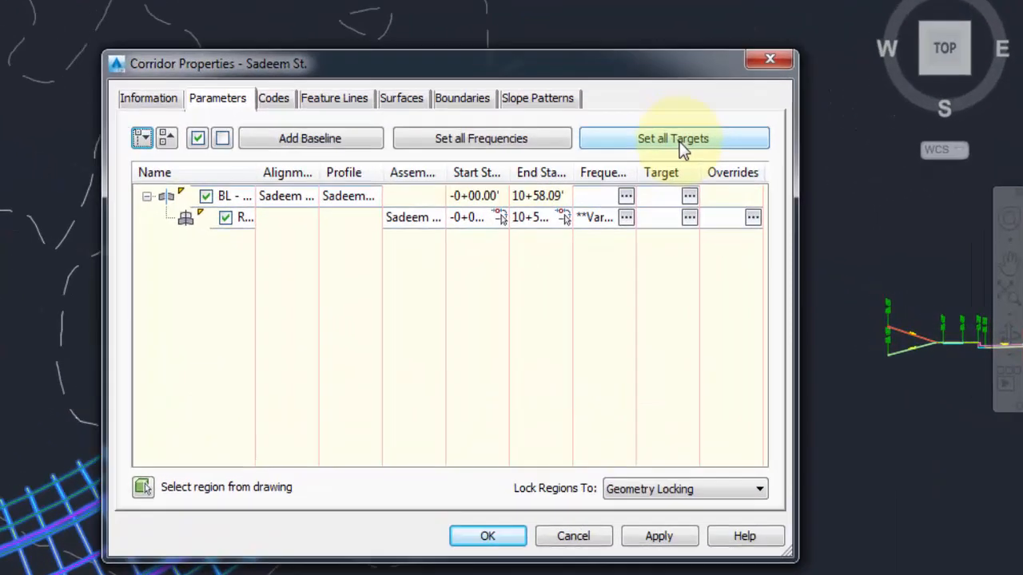
left_click(624, 203)
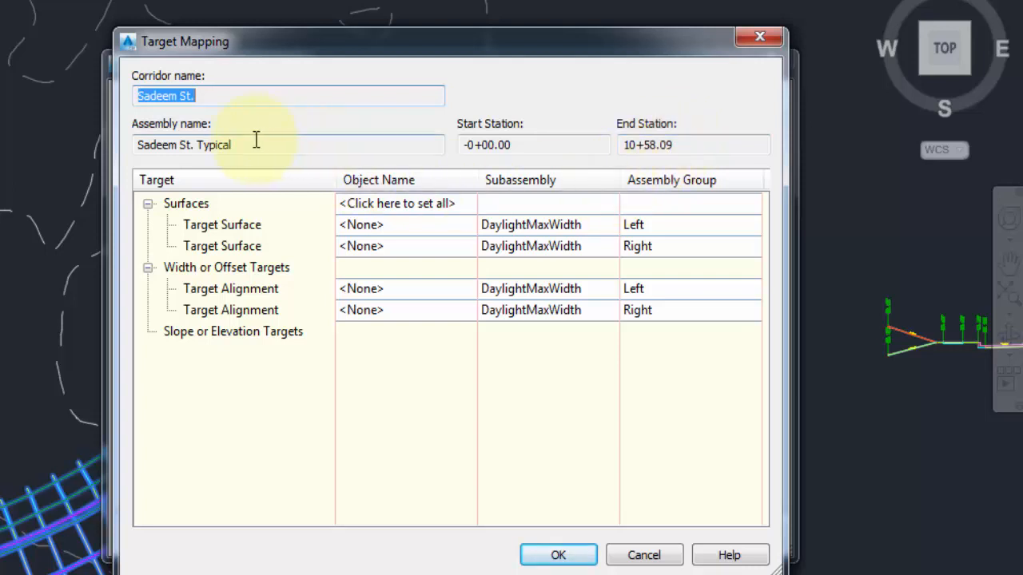
left_click(148, 204)
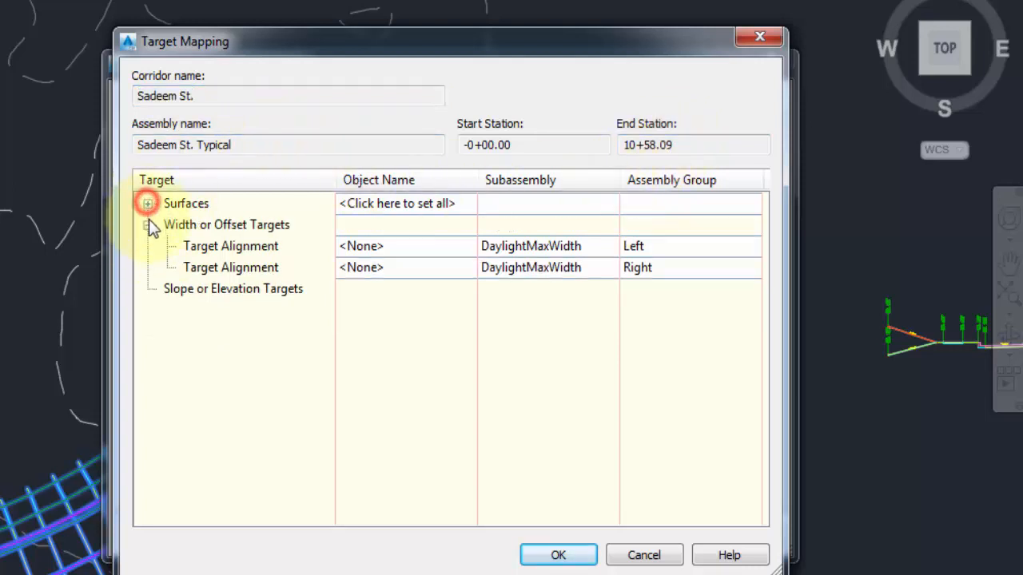
left_click(148, 224)
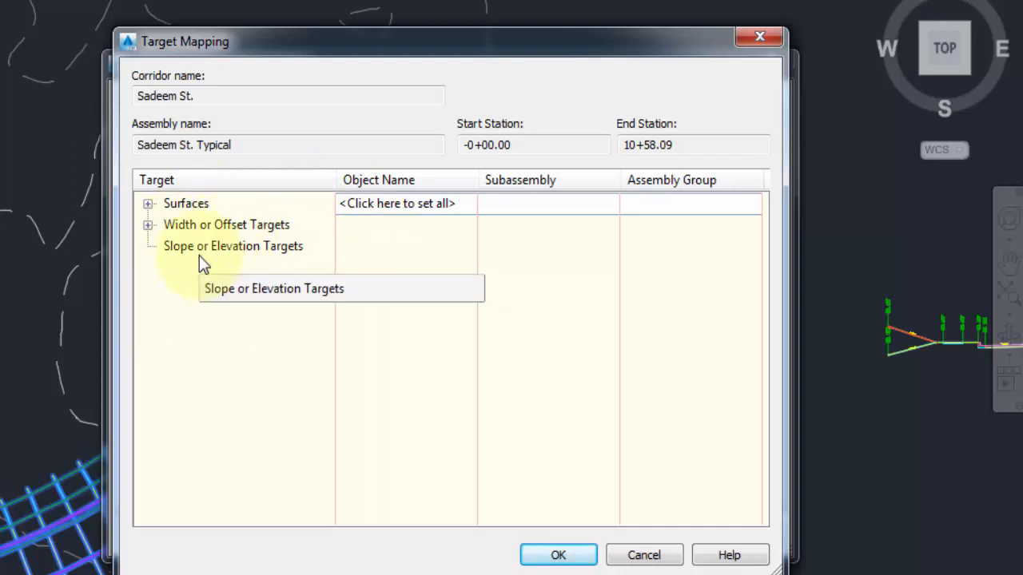
left_click(145, 205)
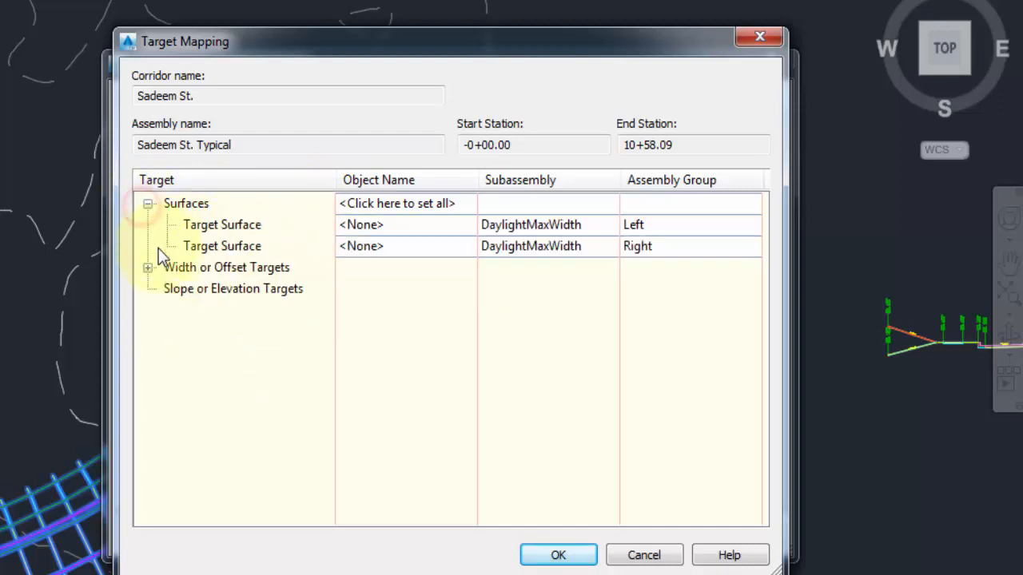
left_click(147, 269)
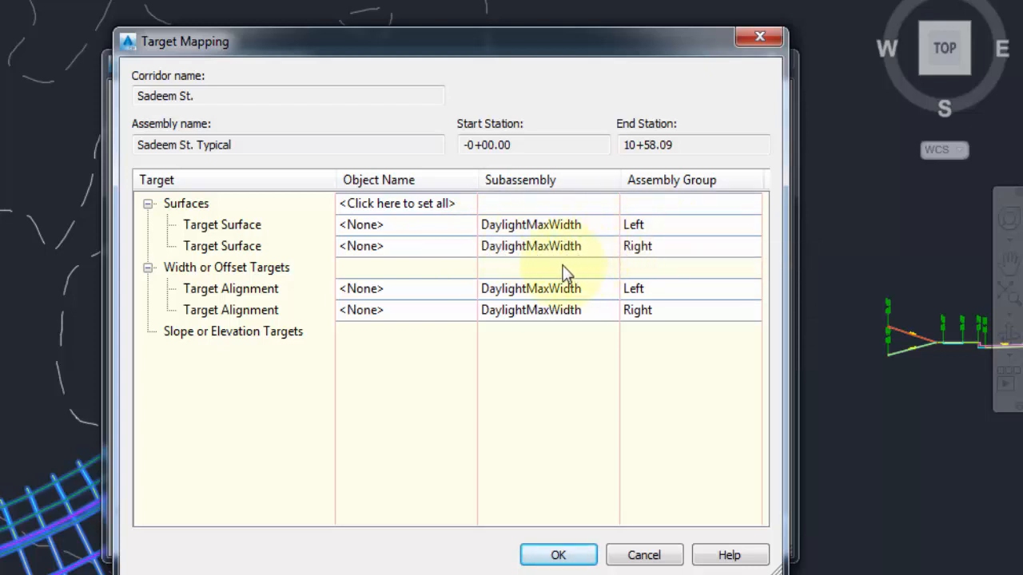
Set the target surface of the left DaylightMaxWidth subassembly to Exist
left_click(399, 229)
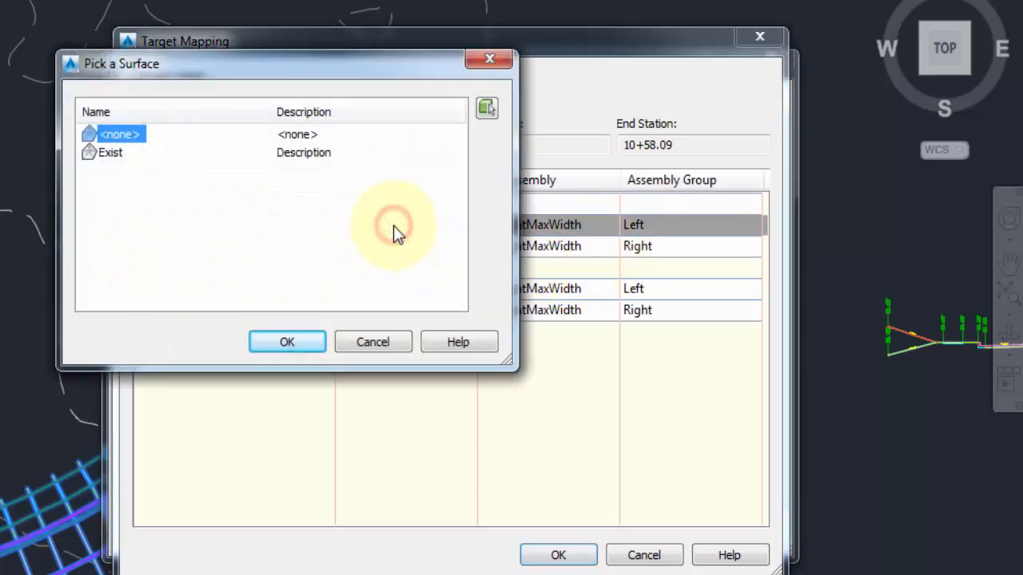
left_click(107, 159)
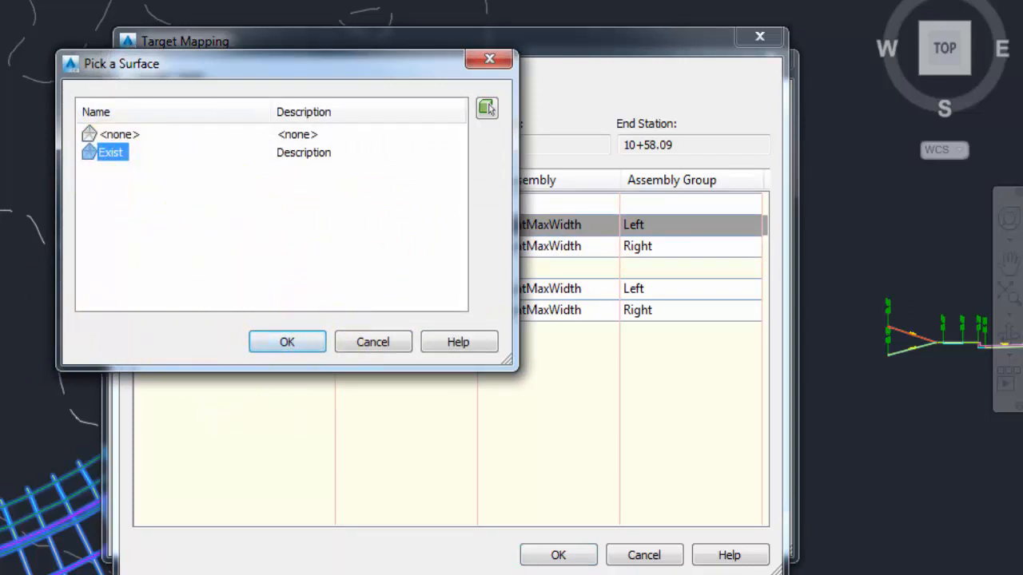
left_click(285, 345)
left_click(283, 345)
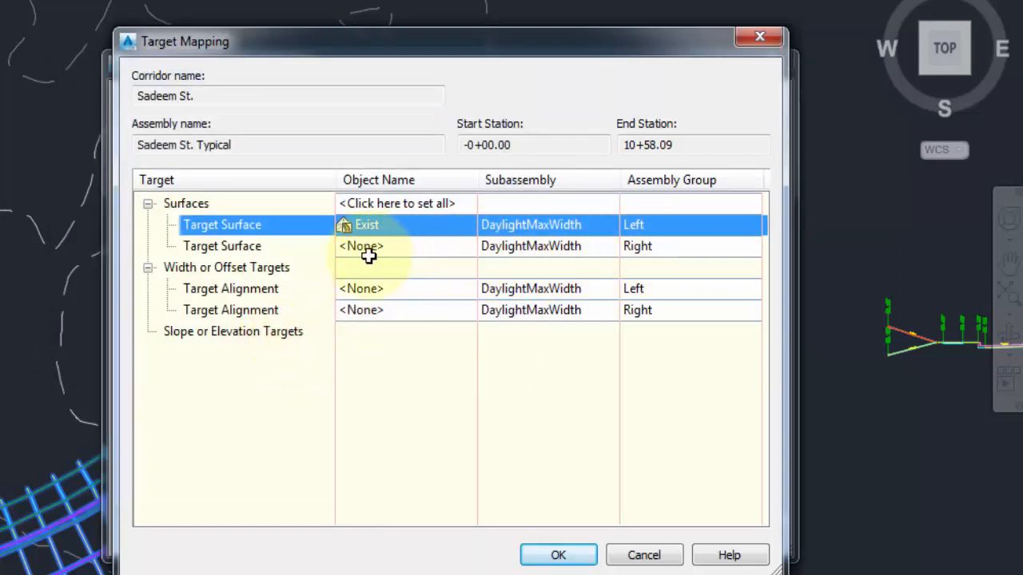
Set all corridor surface targets to Exist at once and accept the target mapping
left_click(424, 206)
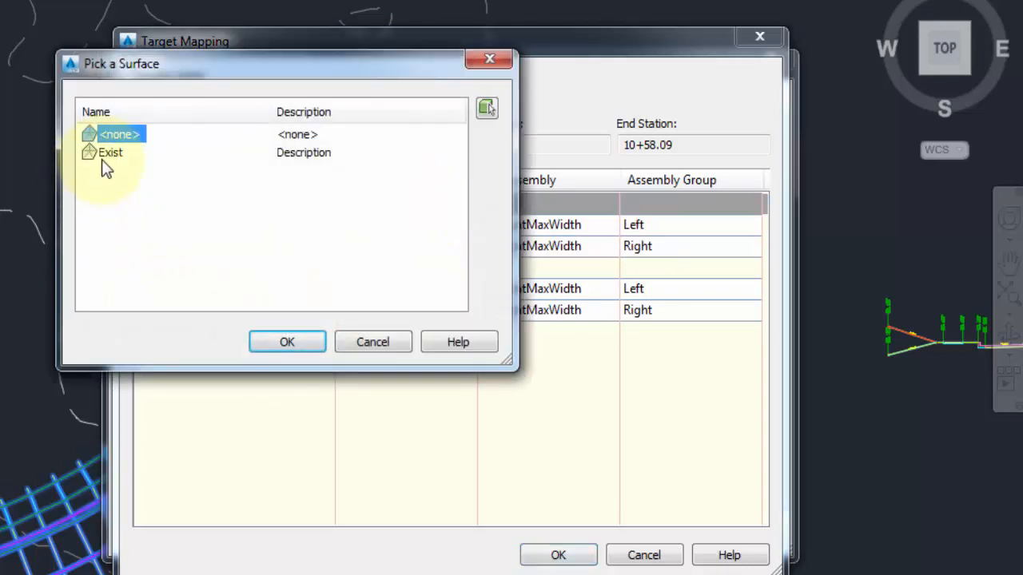
left_click(103, 153)
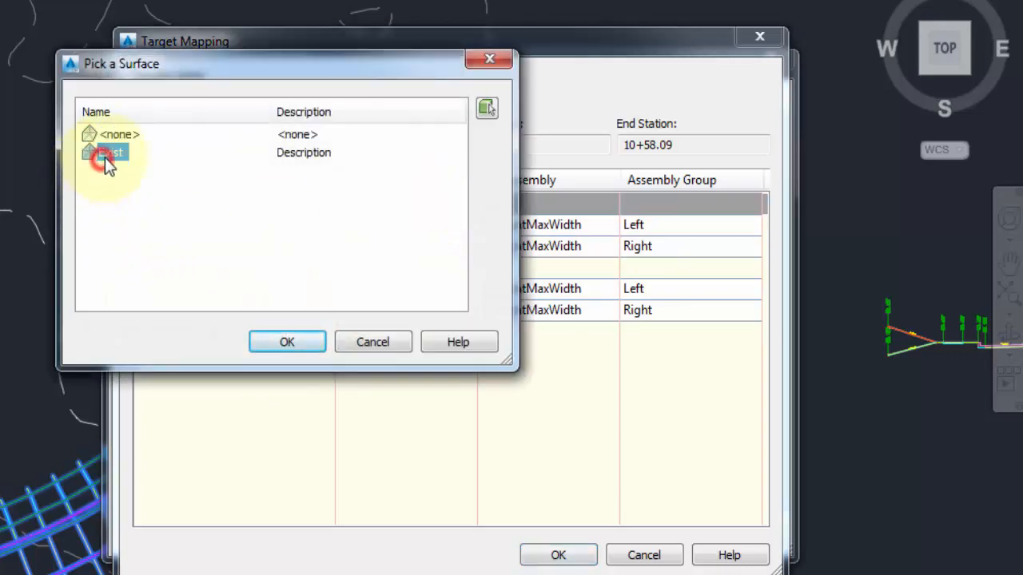
left_click(293, 342)
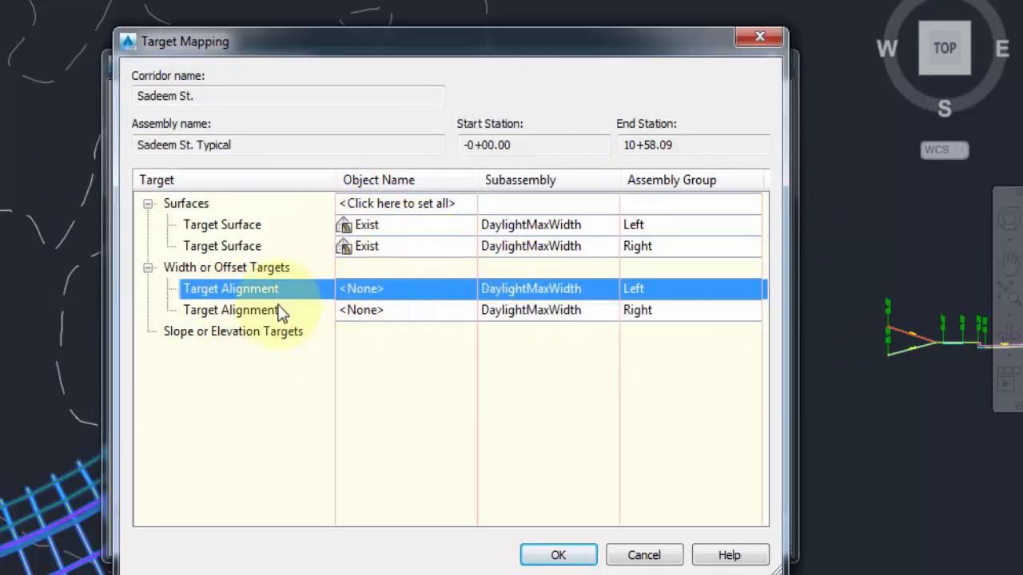
left_click(555, 556)
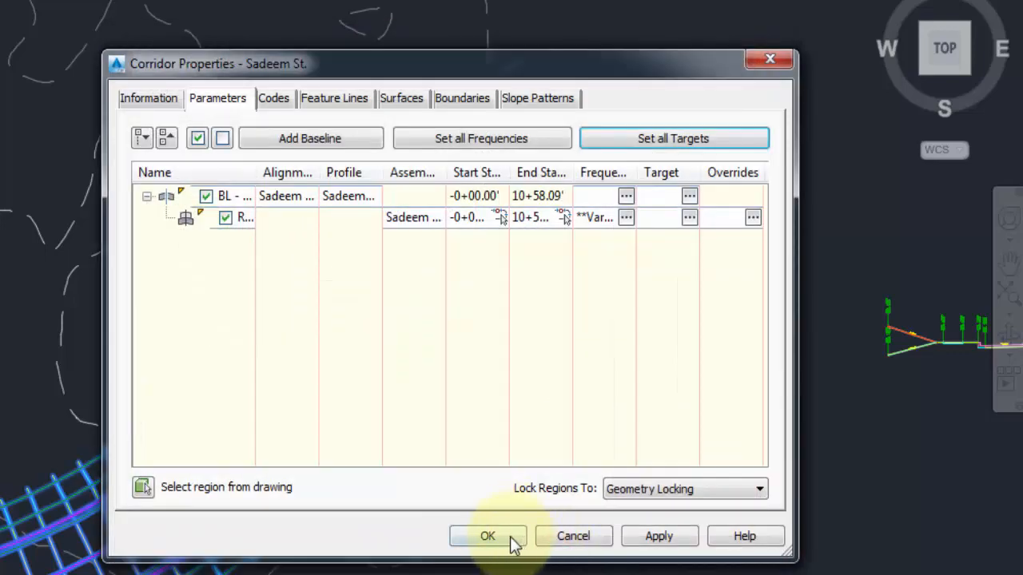
Accept the Sadeem St. corridor properties, rebuild the corridor with the new targets and deselect it
left_click(489, 536)
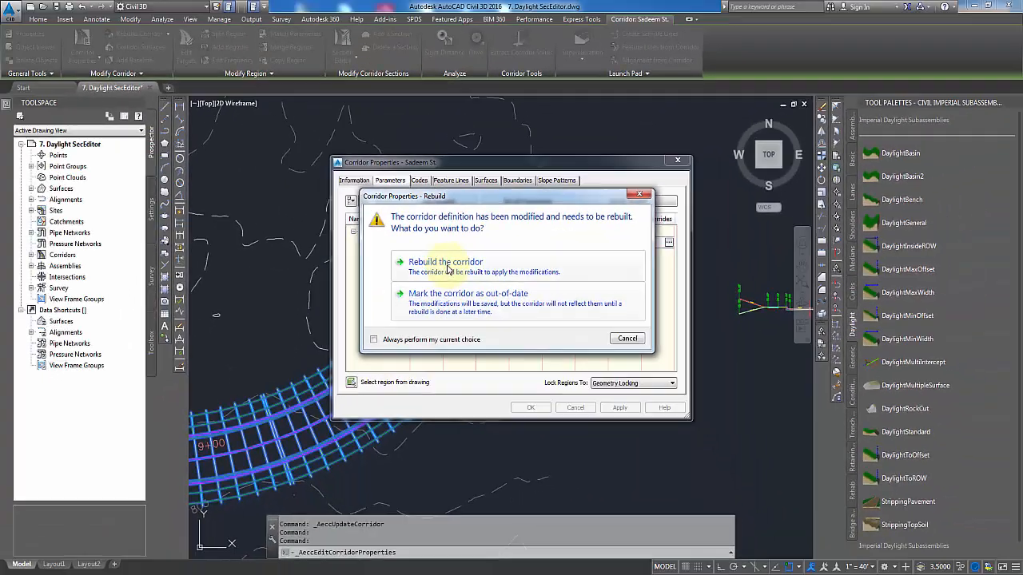
left_click(446, 266)
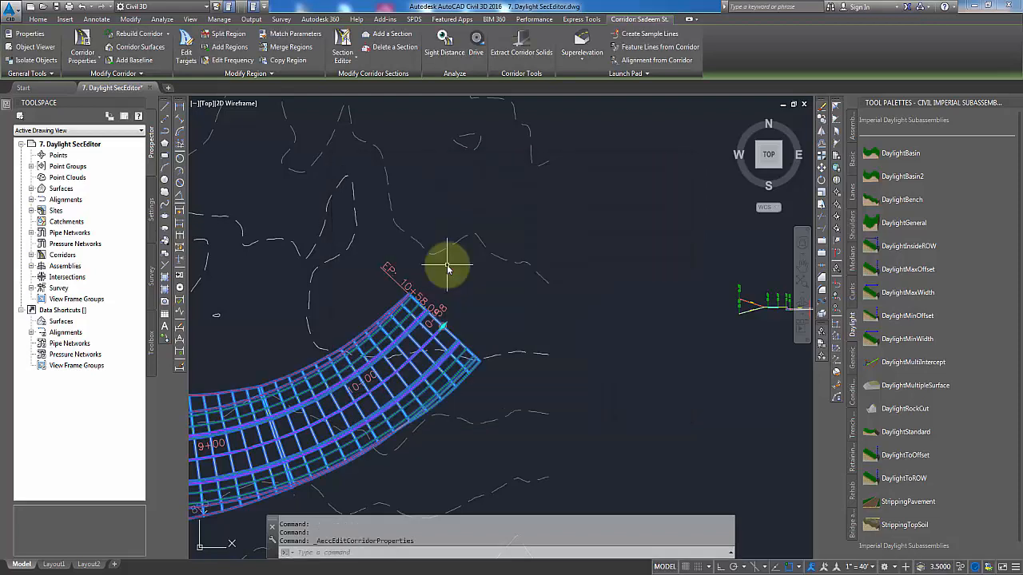
scroll(537, 341, "down", 3)
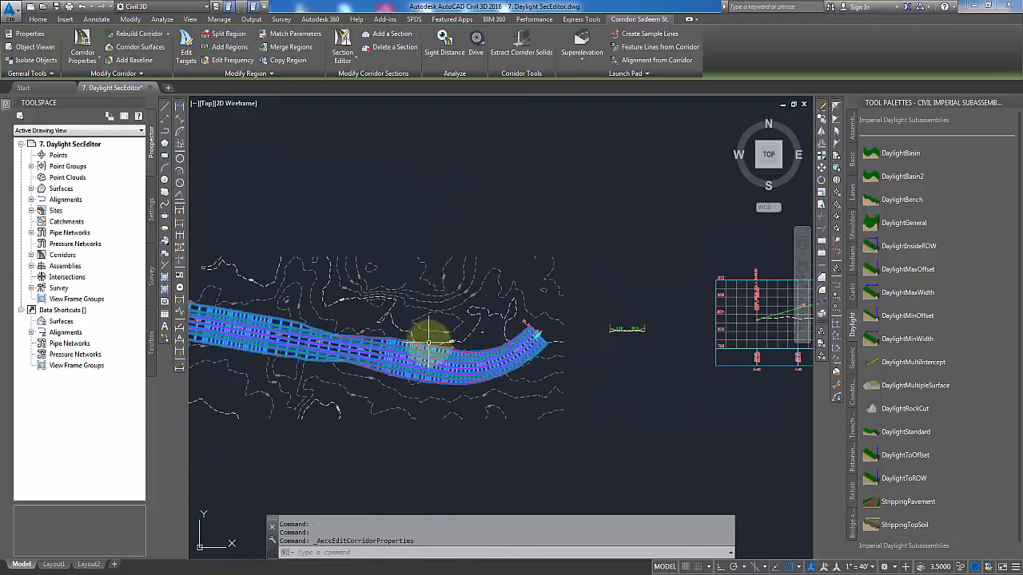
key("Escape")
middle_click_drag(307, 356, 426, 373)
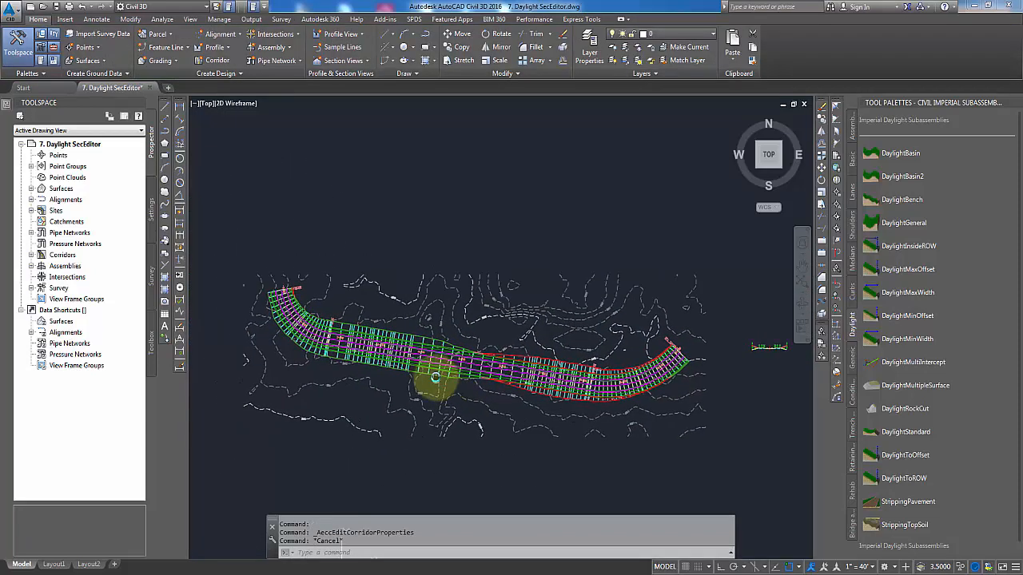
Inspect the rebuilt daylight along the Sadeem St. corridor and open the corridor in the Section Editor
scroll(563, 363, "up", 2)
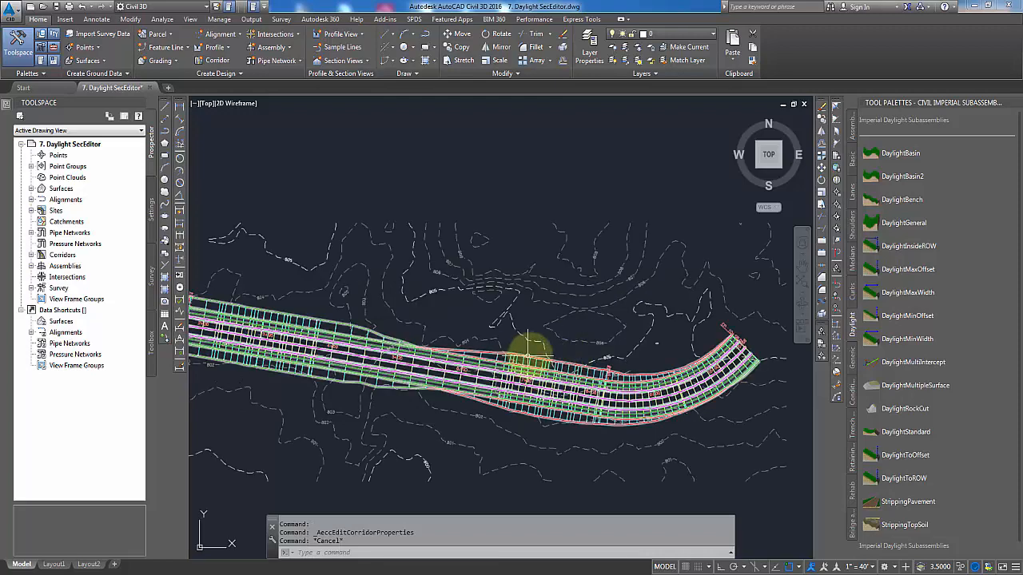
left_click(488, 368)
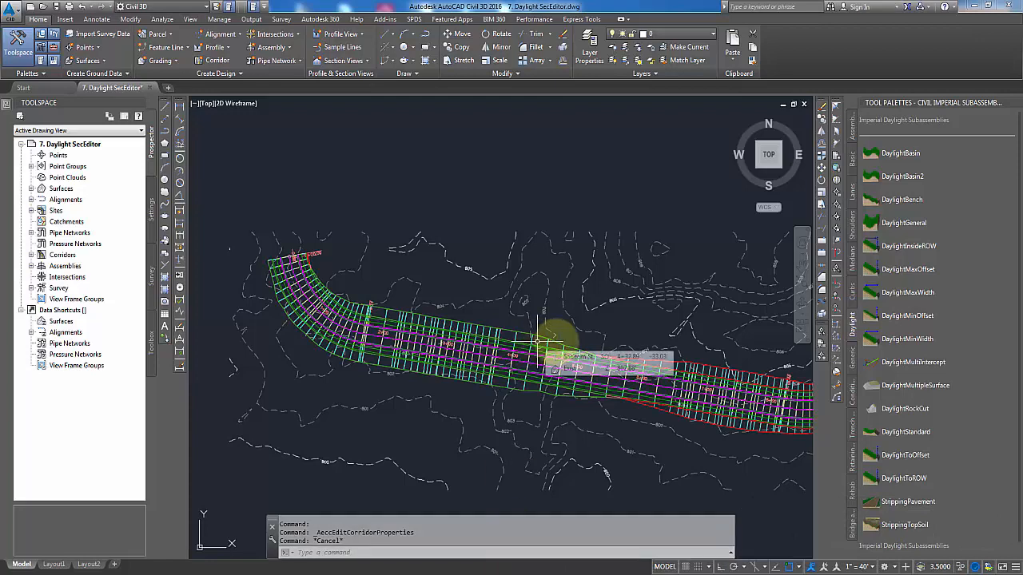
middle_click_drag(685, 422, 631, 413)
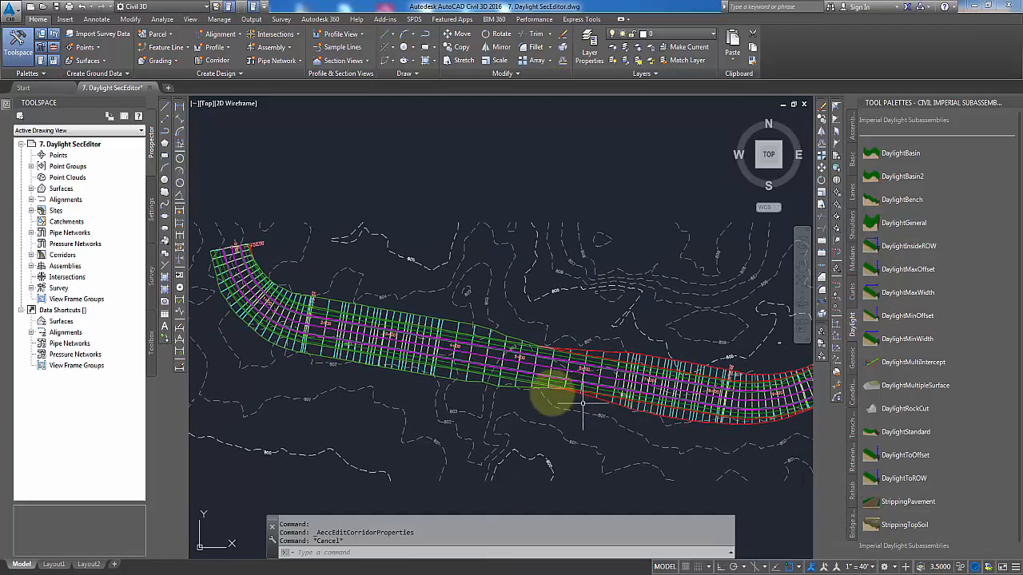
scroll(214, 276, "up", 5)
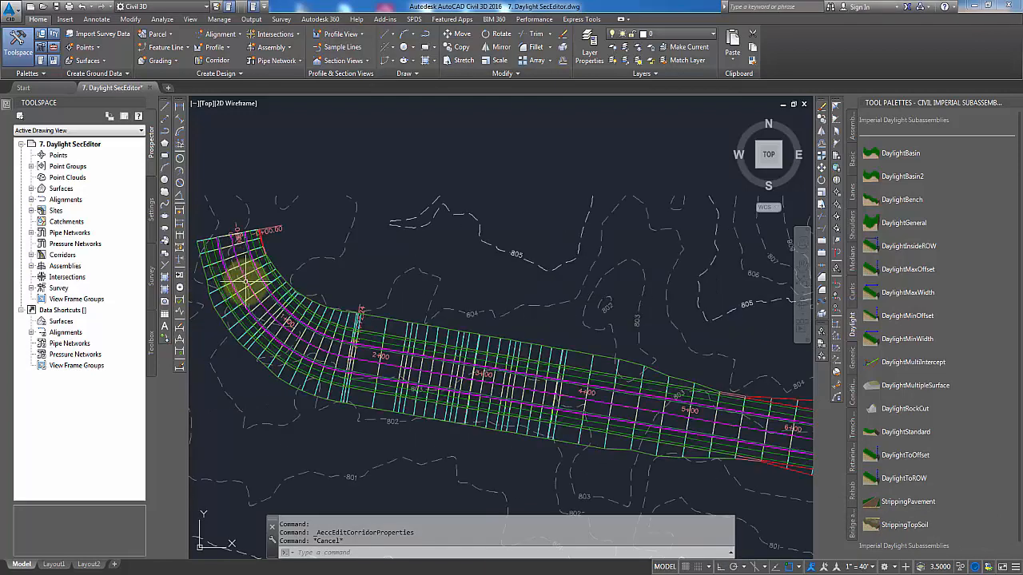
left_click(277, 321)
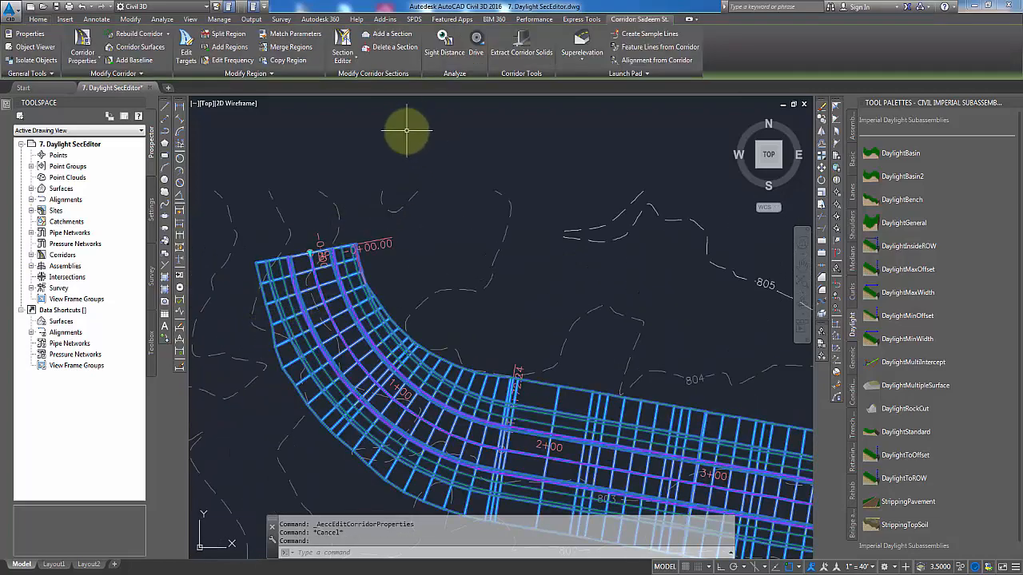
left_click(342, 42)
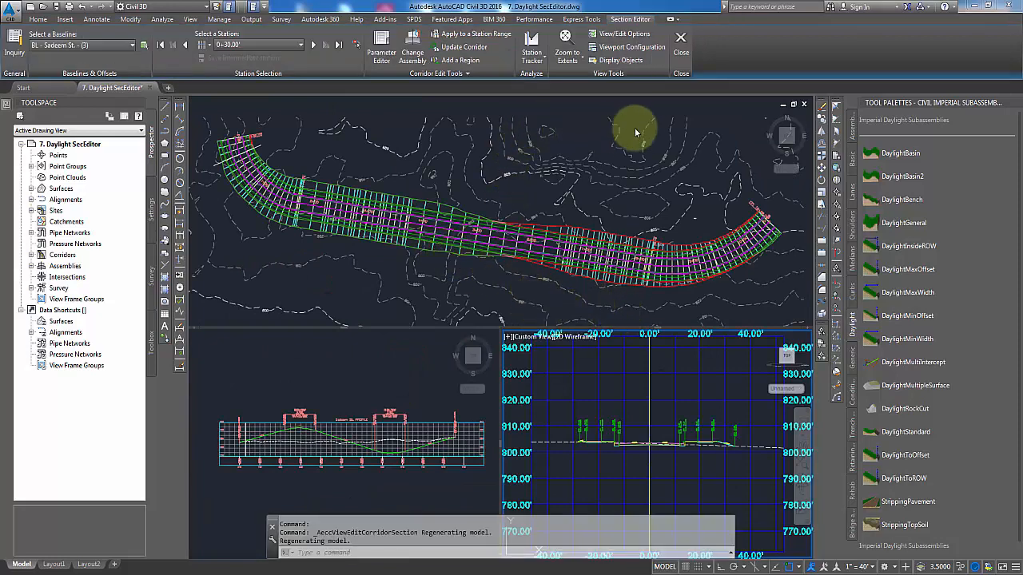
Configure the section editor viewports to show Section in viewport 1 and Plan in viewport 3
left_click(630, 47)
left_click(499, 251)
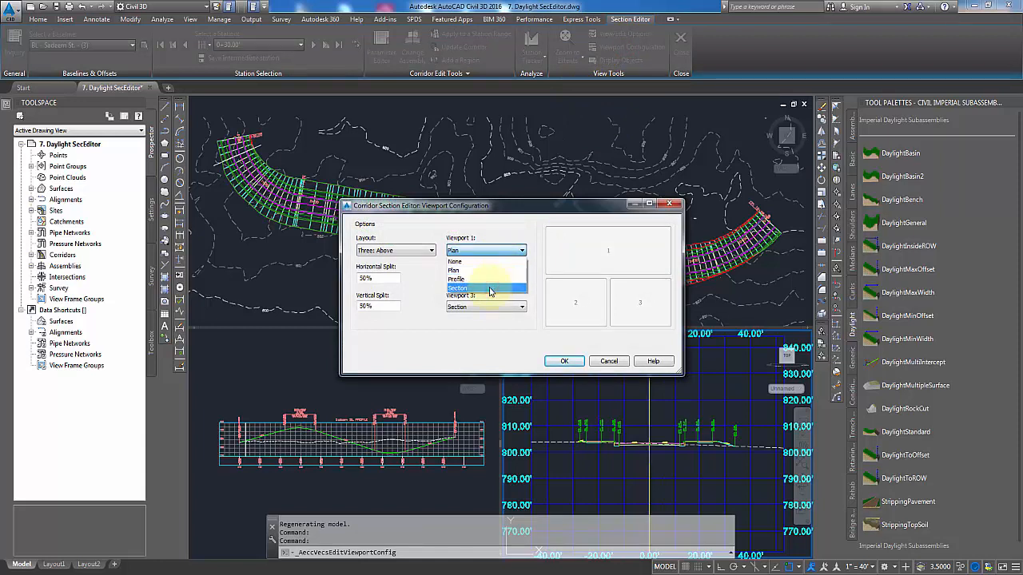
left_click(491, 289)
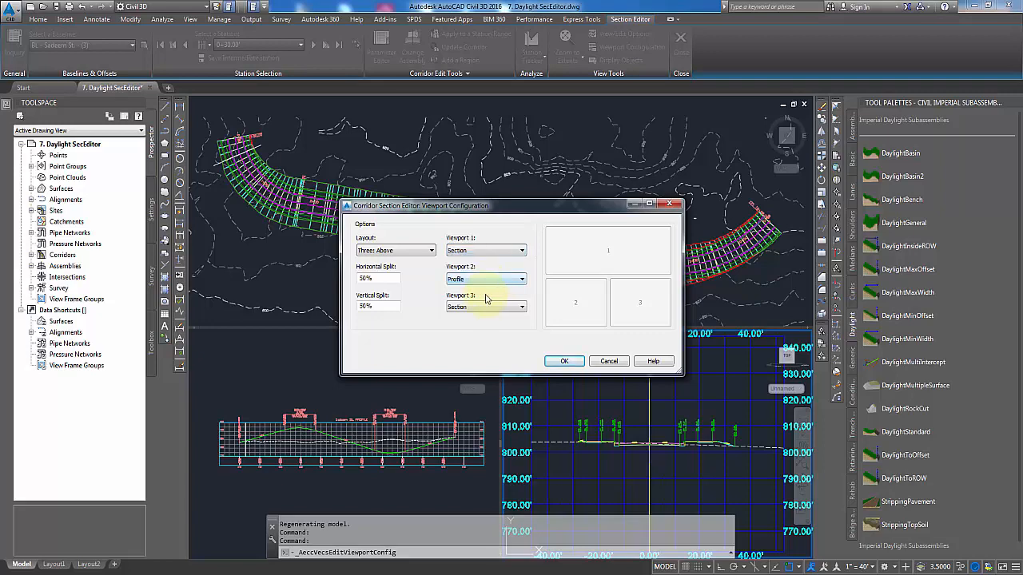
left_click(486, 309)
left_click(482, 326)
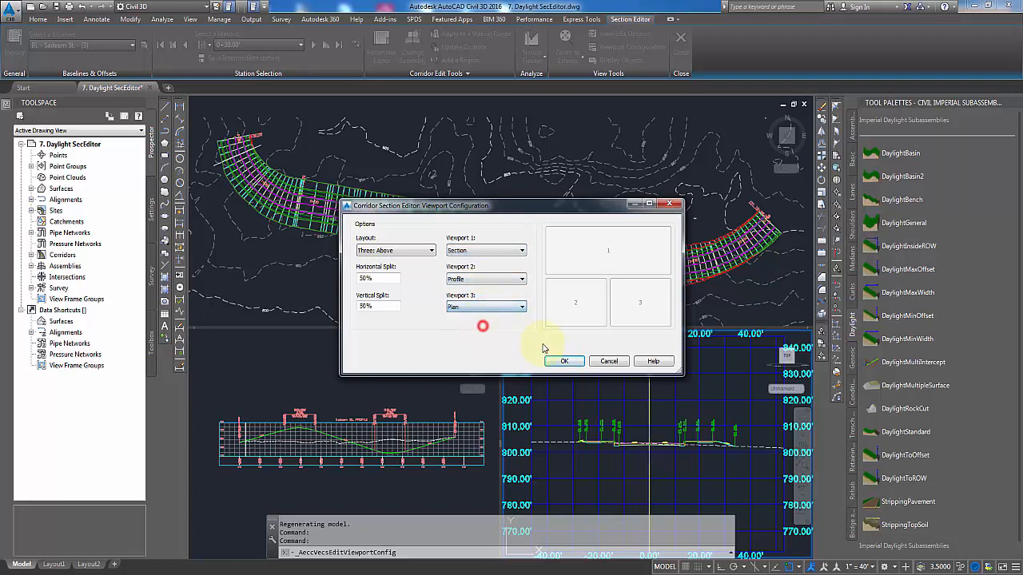
left_click(552, 360)
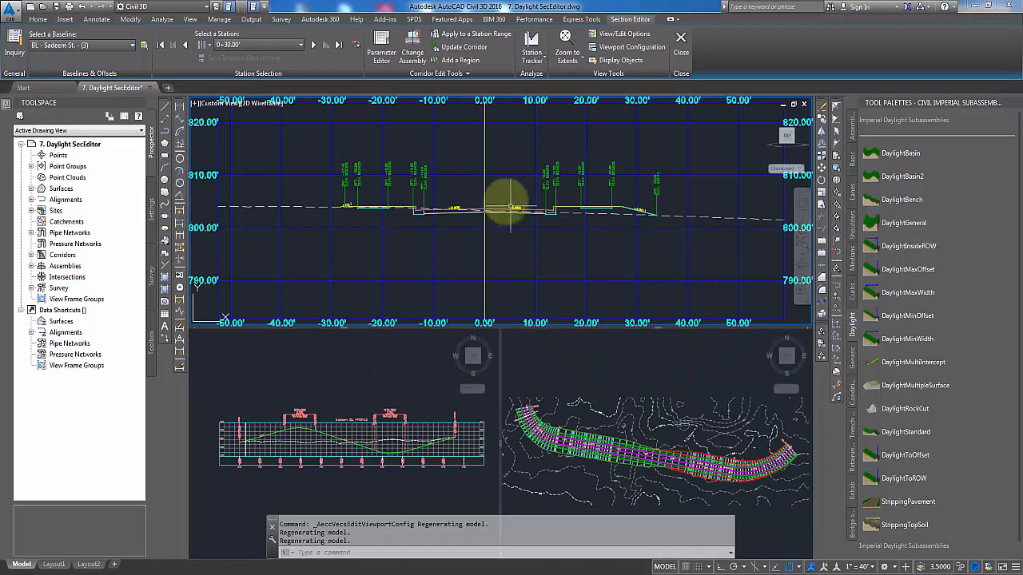
Frame the right daylight slope in the section view and set the zoom mode to Zoom to an Offset and Elevation
scroll(495, 252, "up", 4)
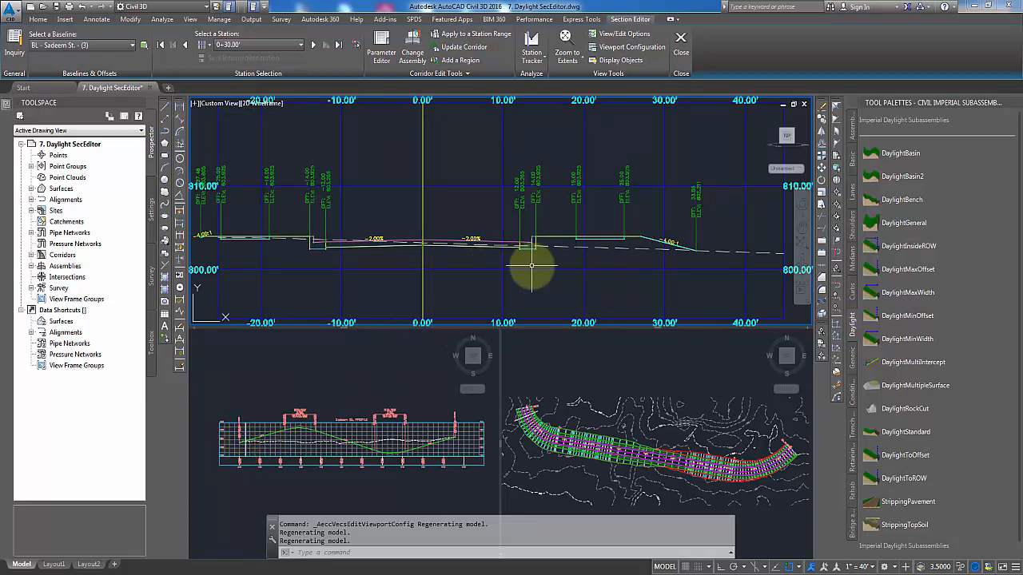
middle_click_drag(530, 263, 485, 287)
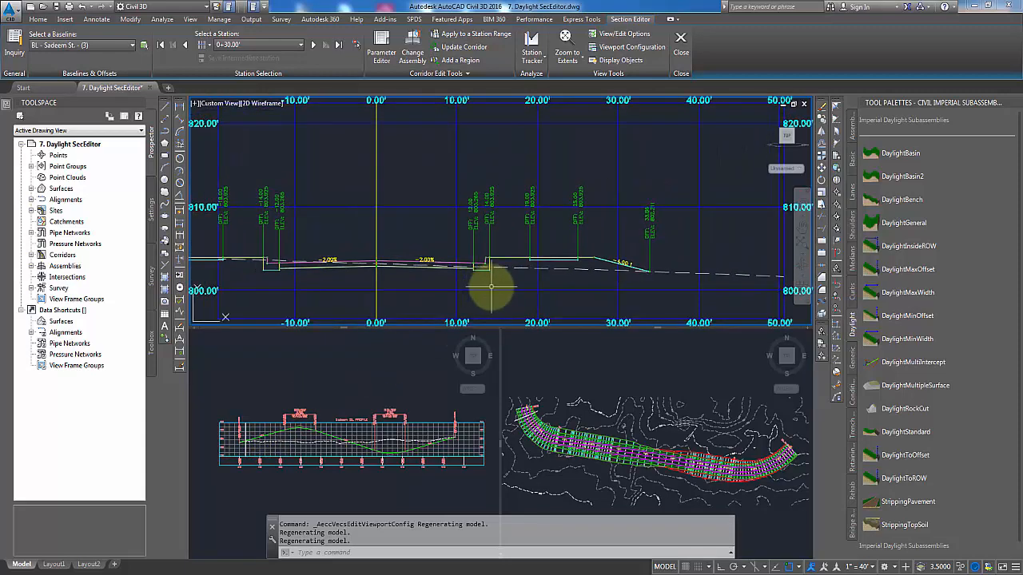
scroll(492, 286, "up", 2)
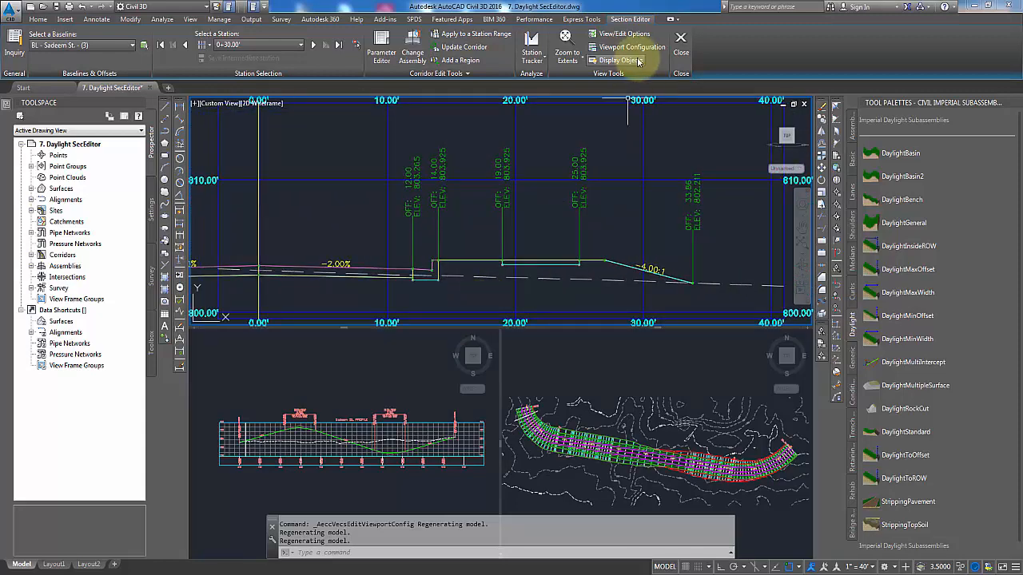
left_click(577, 60)
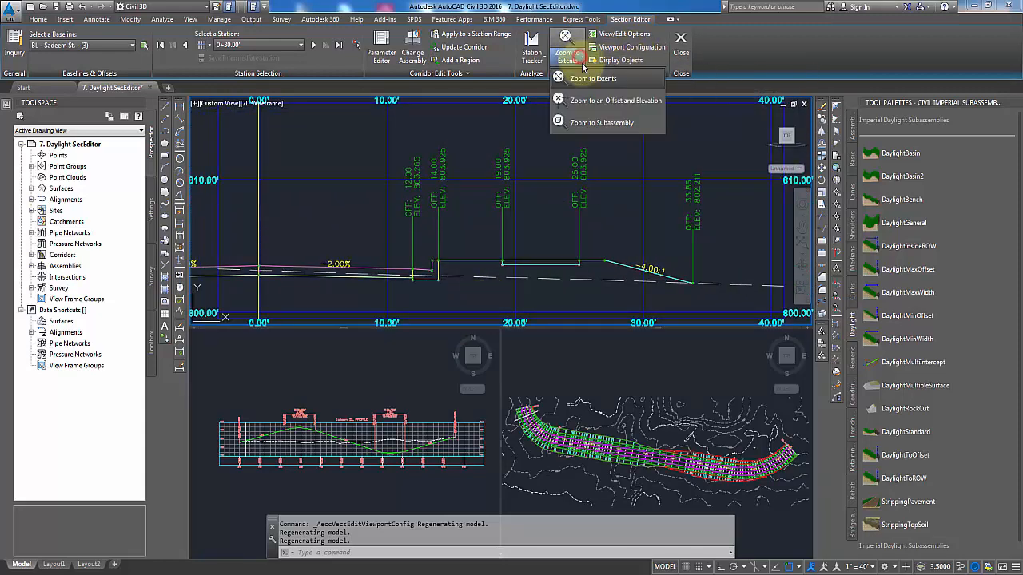
left_click(629, 104)
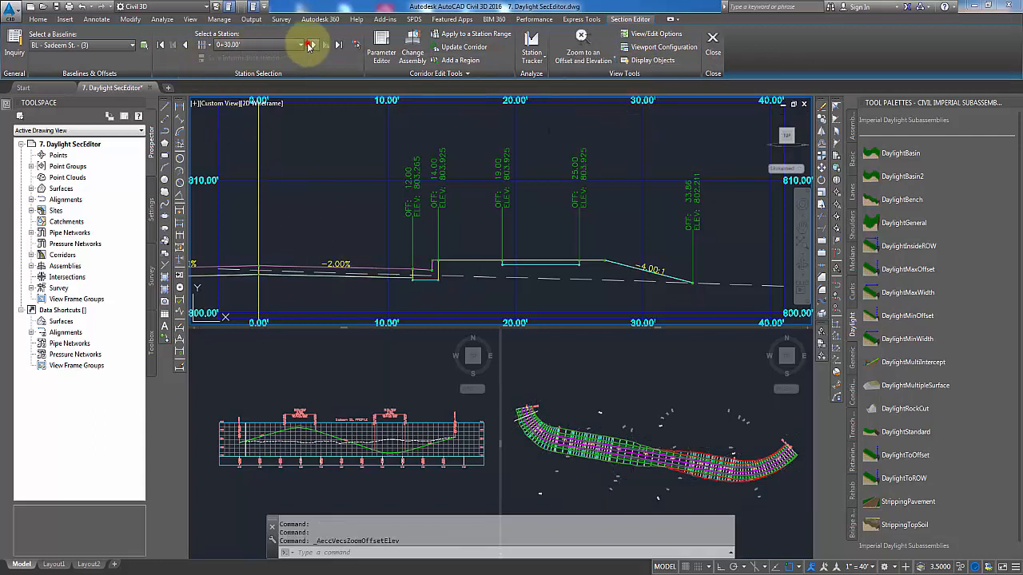
Advance through the corridor sections from station 0+30.00 to 1+40.00 and examine the right daylight slope at each station
left_click(310, 46)
left_click(310, 46)
left_click(310, 46)
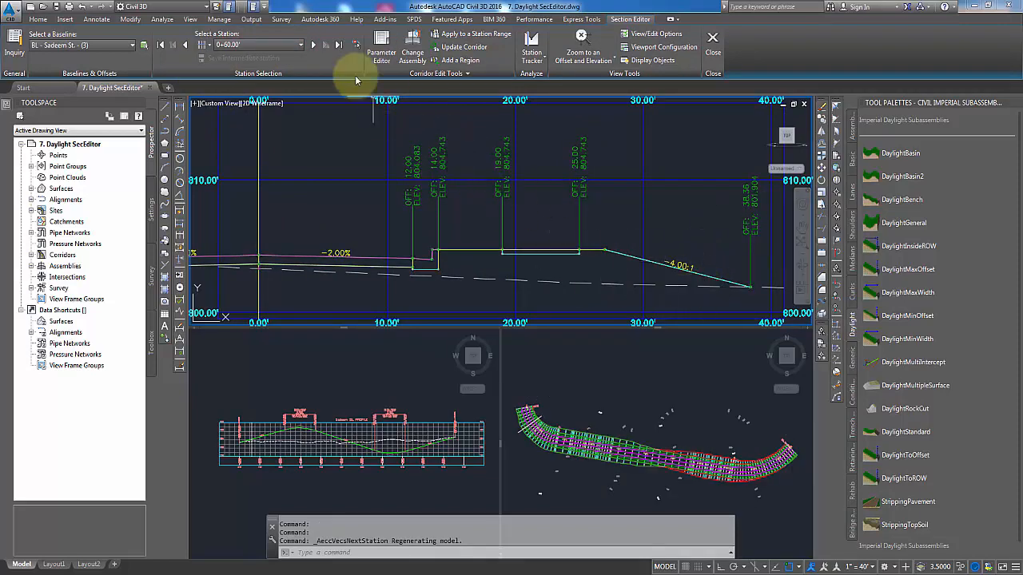
left_click(315, 46)
left_click(315, 46)
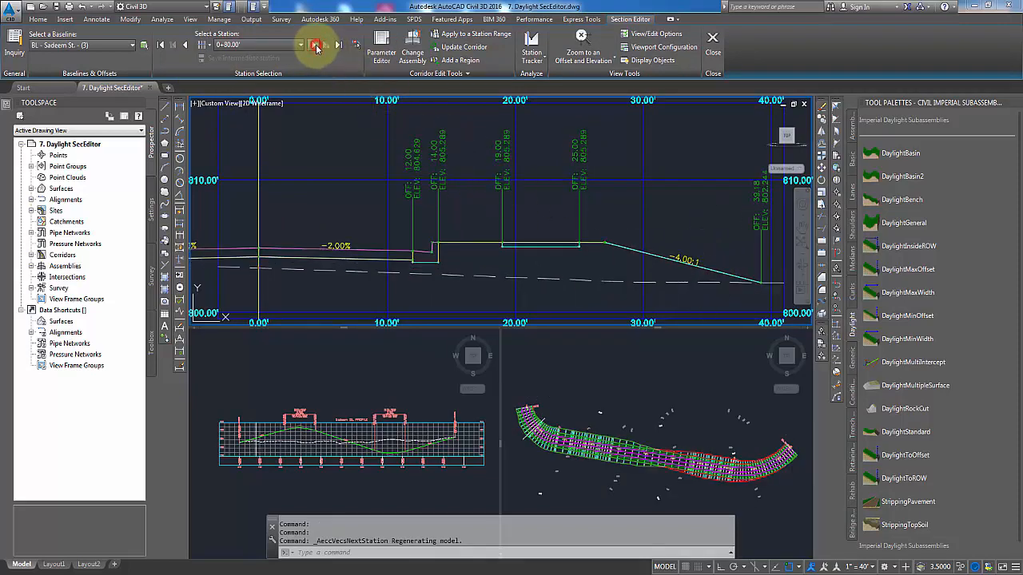
left_click(315, 46)
left_click(316, 46)
left_click(316, 46)
left_click(315, 46)
left_click(316, 46)
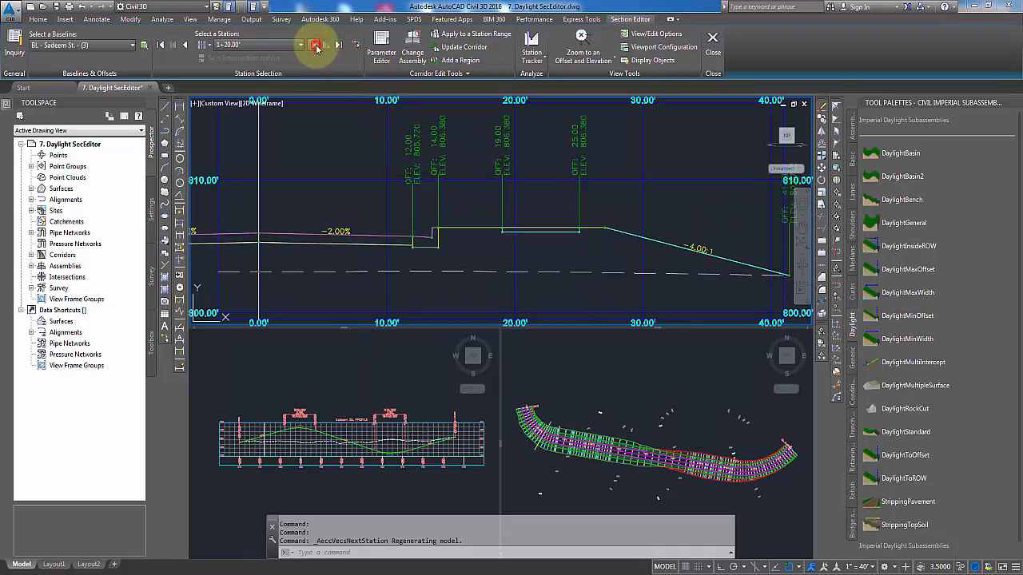
left_click(316, 47)
left_click(316, 46)
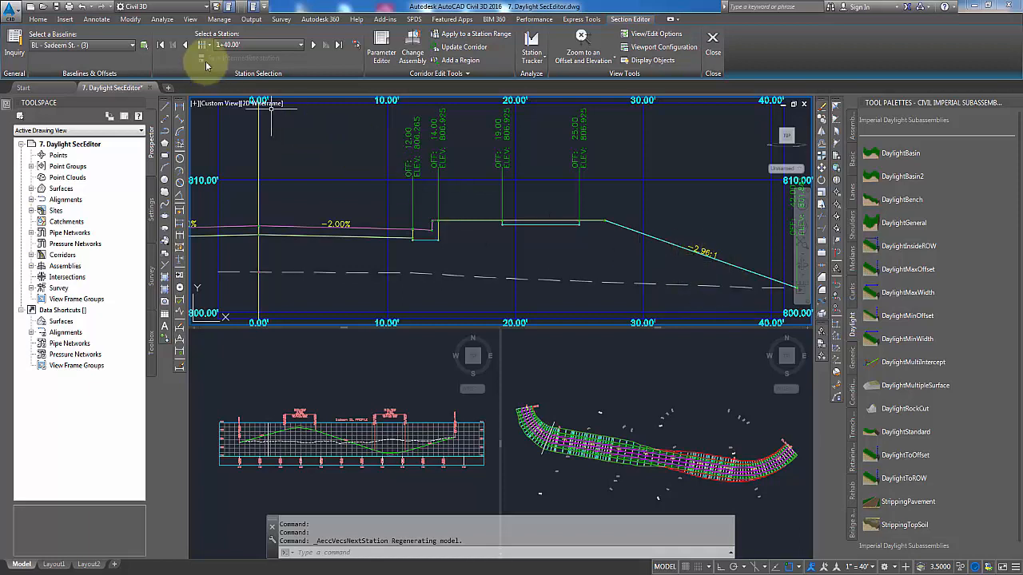
Continue through the corridor sections to station 3+40.00, comparing how the right daylight slope meets existing ground
left_click(313, 45)
left_click(312, 45)
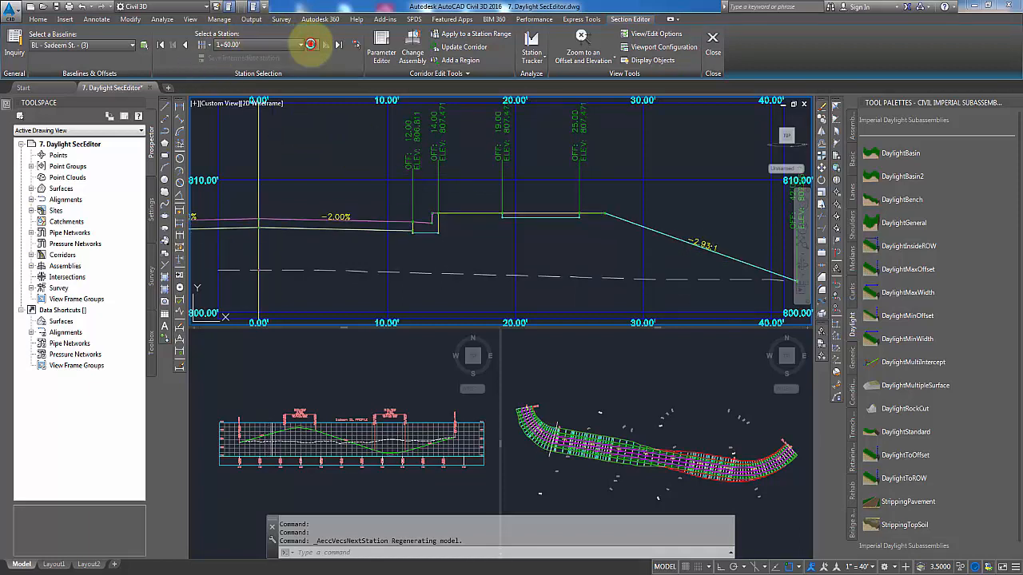
left_click(312, 45)
left_click(313, 44)
left_click(312, 45)
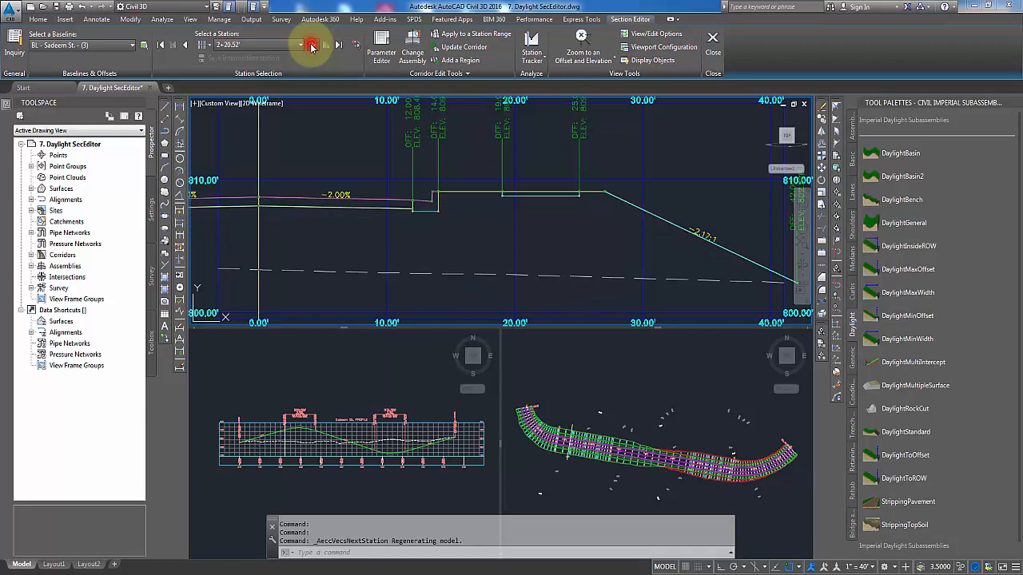
left_click(312, 44)
left_click(311, 45)
left_click(312, 45)
left_click(311, 45)
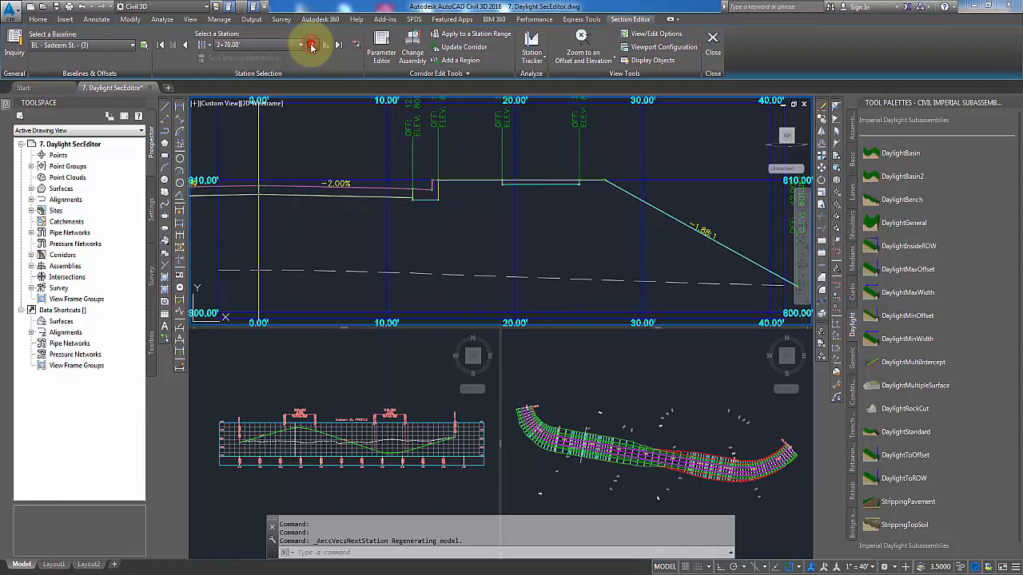
left_click(310, 45)
left_click(311, 45)
left_click(311, 45)
left_click(311, 45)
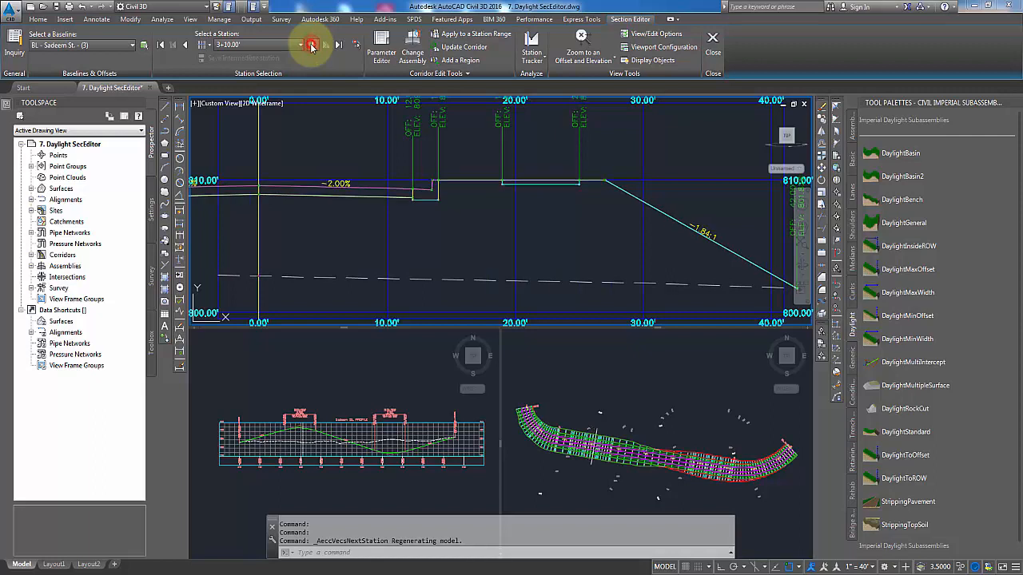
left_click(311, 45)
left_click(312, 46)
left_click(312, 46)
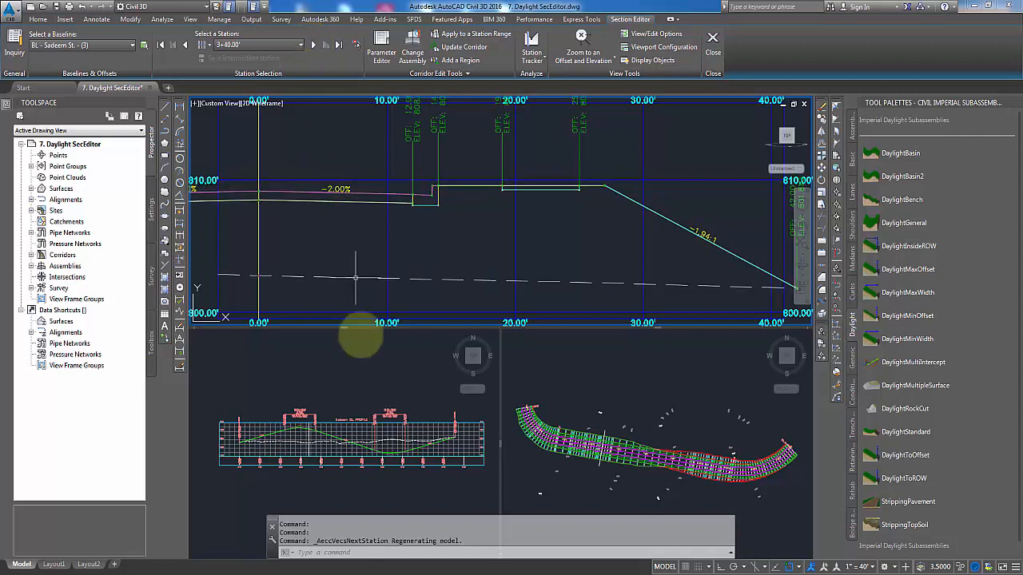
Try to move the section location marker along the profile view to a station beyond 3+40.00
left_click(311, 439)
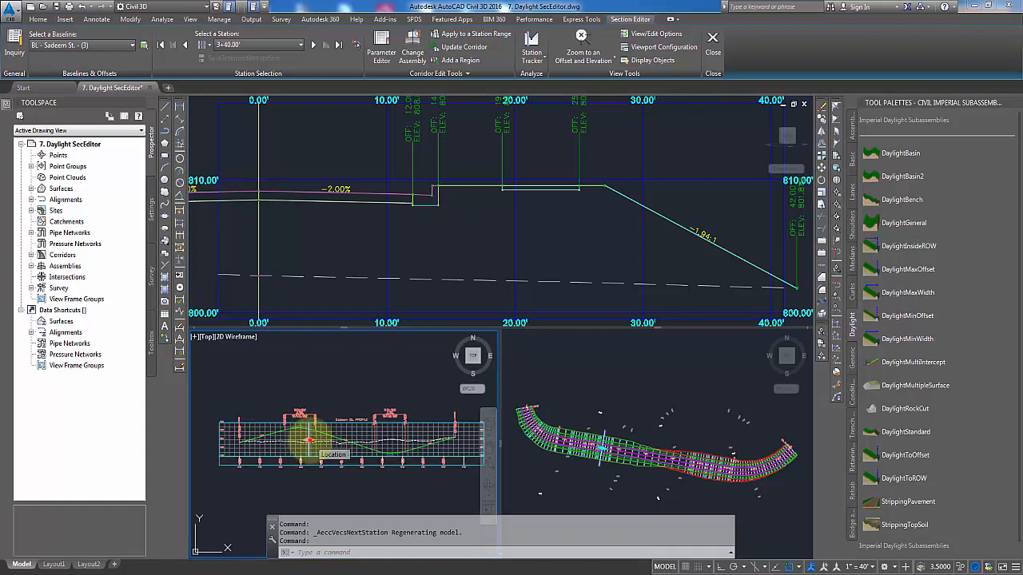
left_click(308, 439)
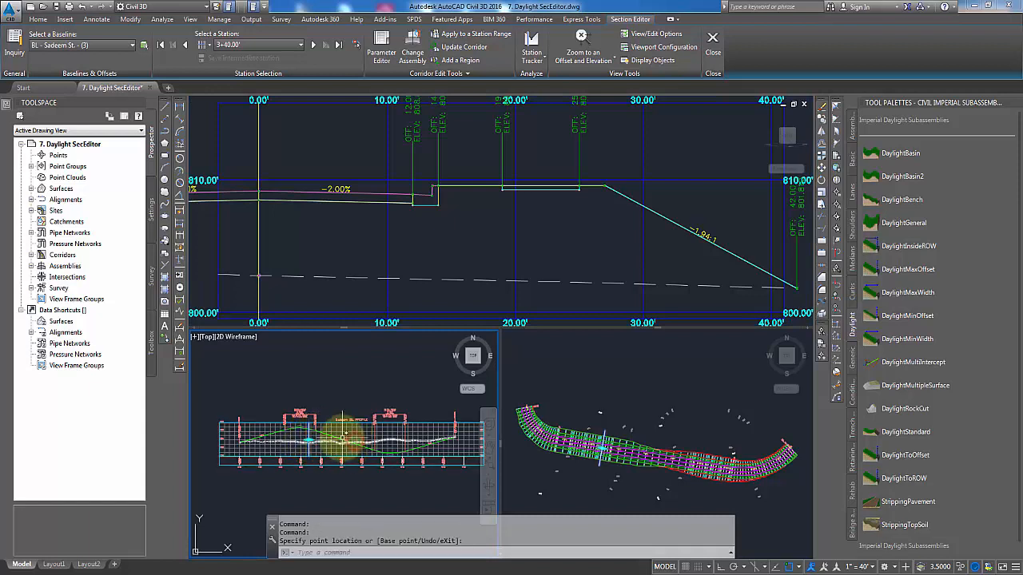
left_click(309, 439)
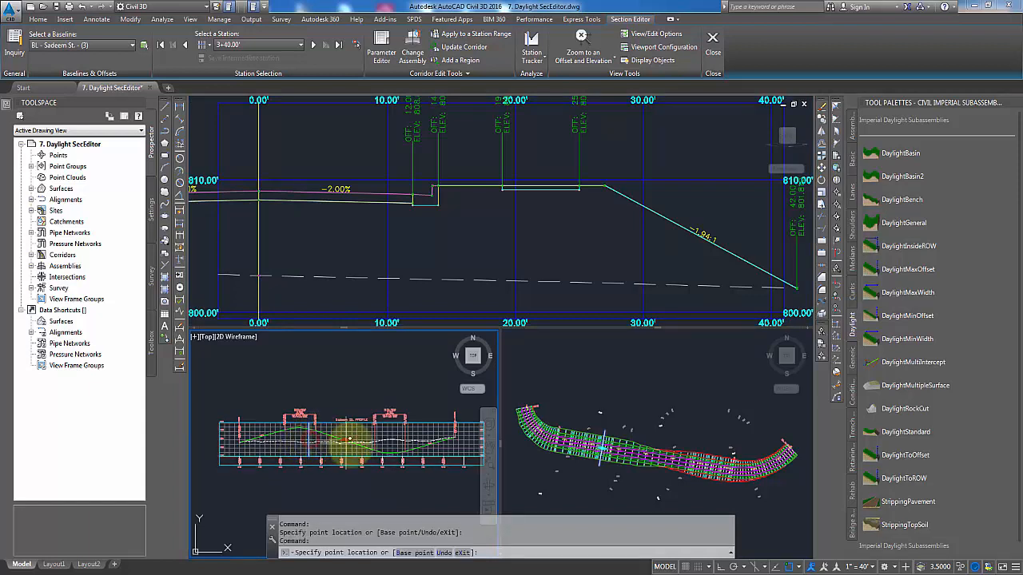
left_click(365, 440)
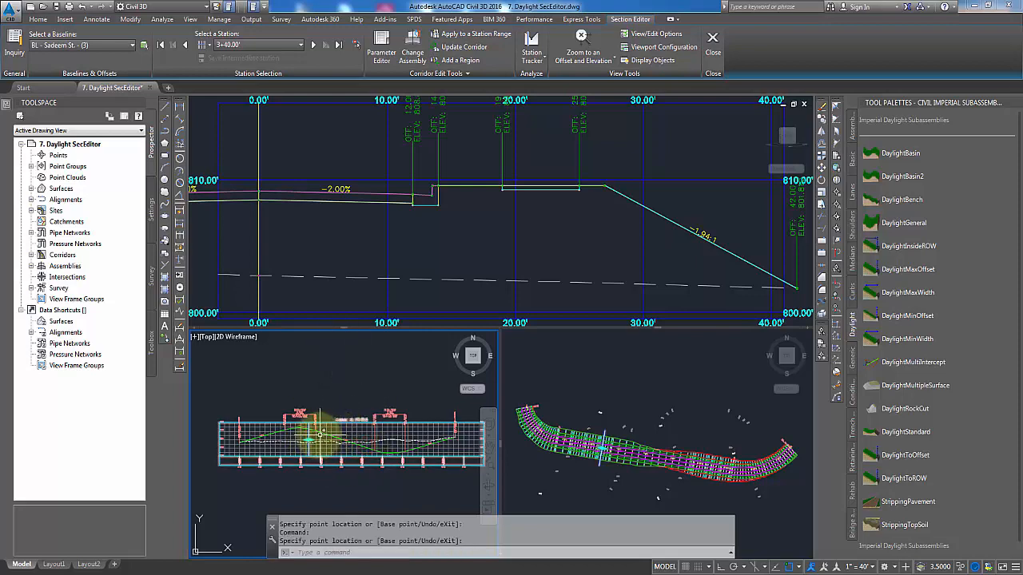
scroll(303, 434, "up", 4)
left_click(363, 436)
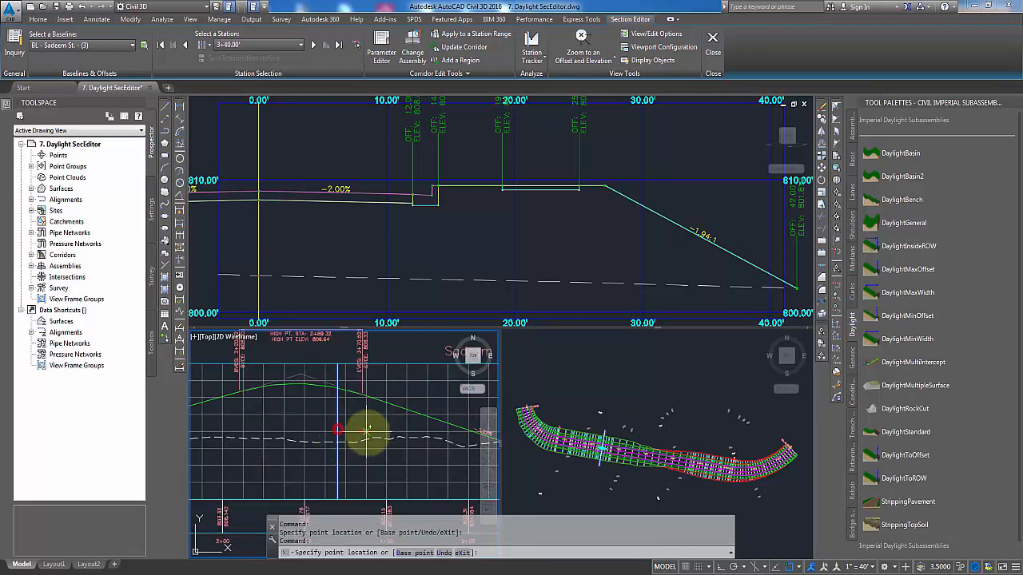
scroll(421, 435, "down", 5)
left_click(421, 434)
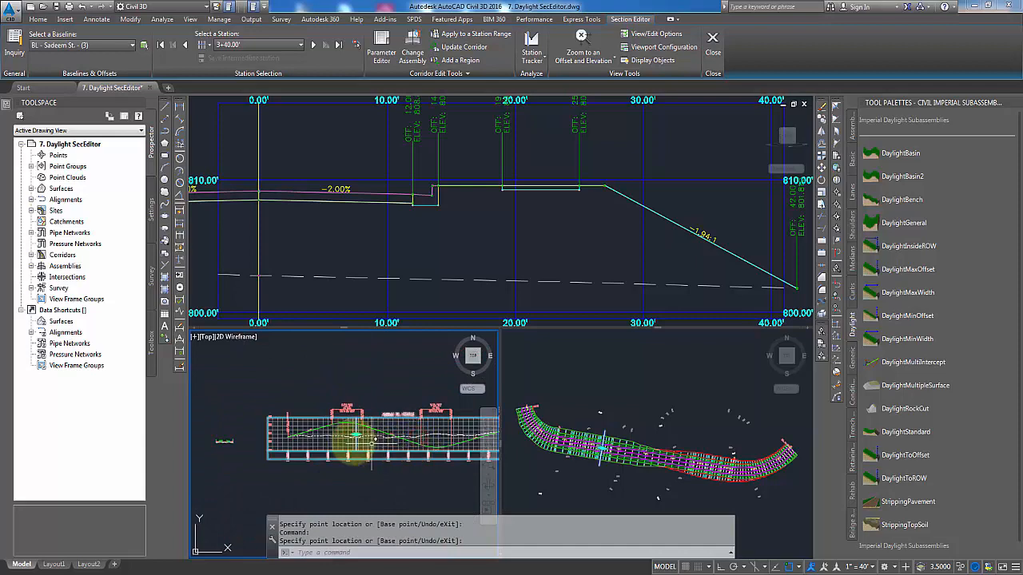
scroll(381, 403, "up", 5)
left_click(376, 401)
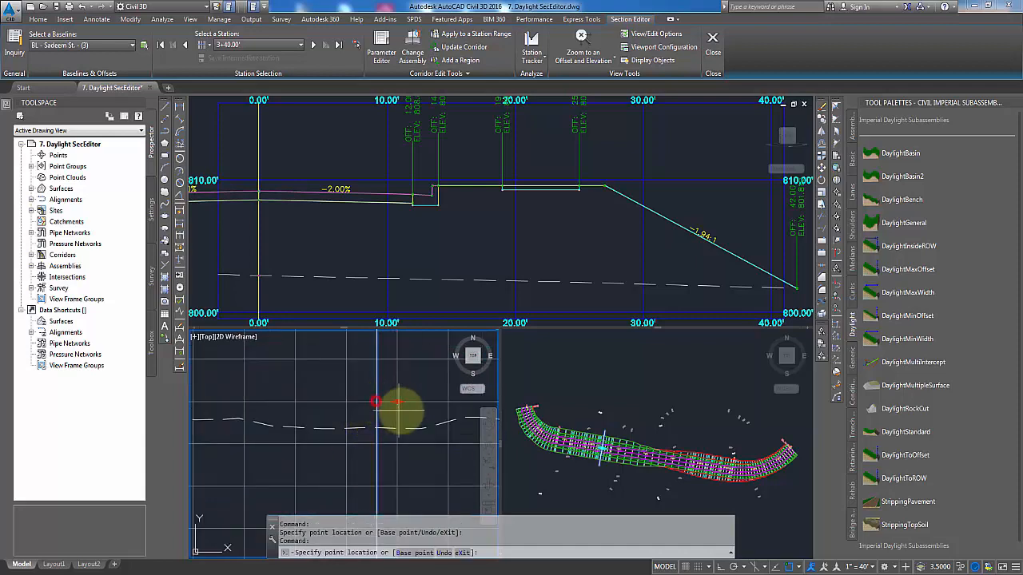
scroll(395, 411, "down", 5)
left_click(424, 409)
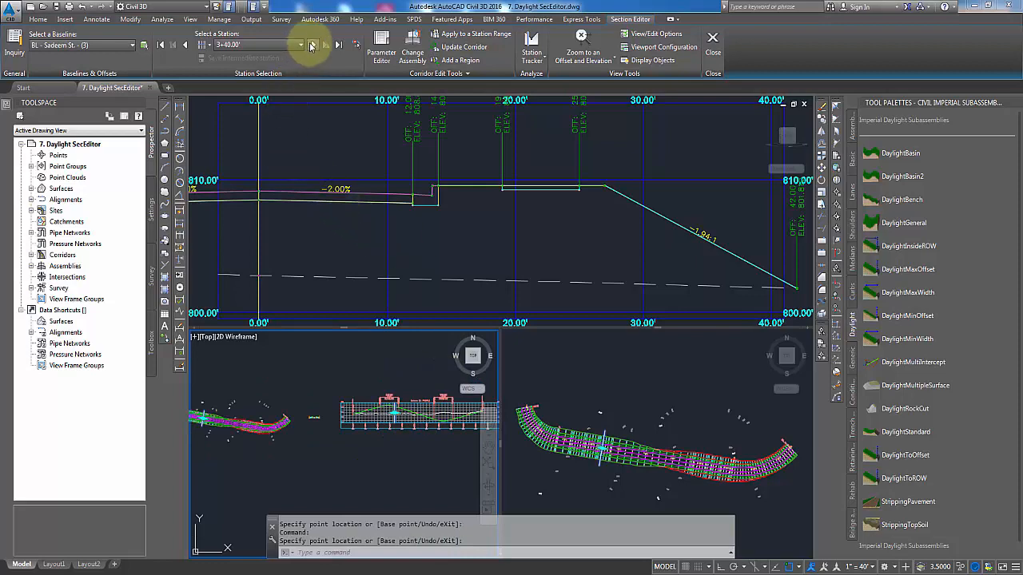
Advance through the corridor sections to station 6+75.00, keeping the right daylight slope framed at its offset and elevation
left_click(310, 46)
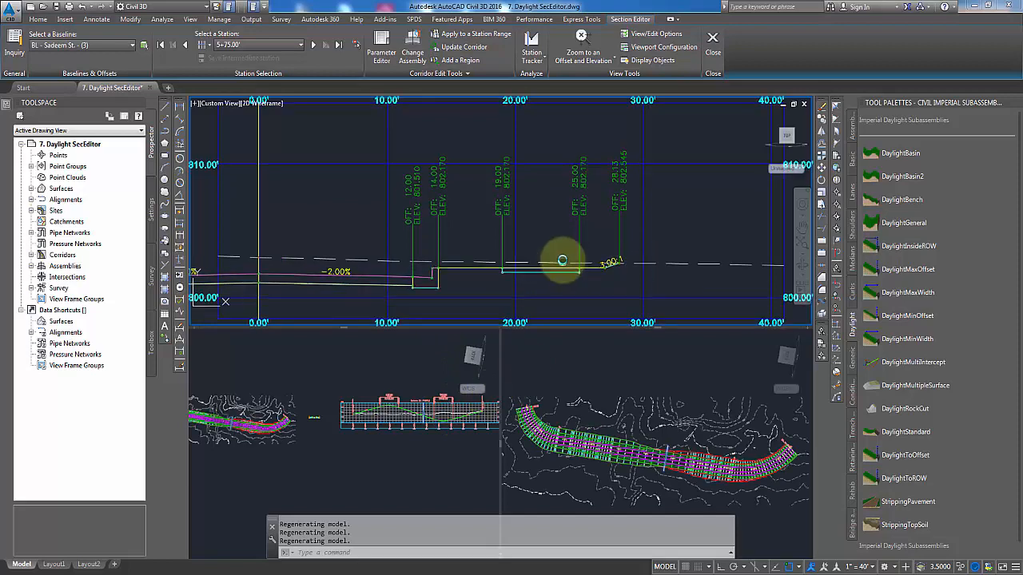
middle_click_drag(562, 261, 541, 258)
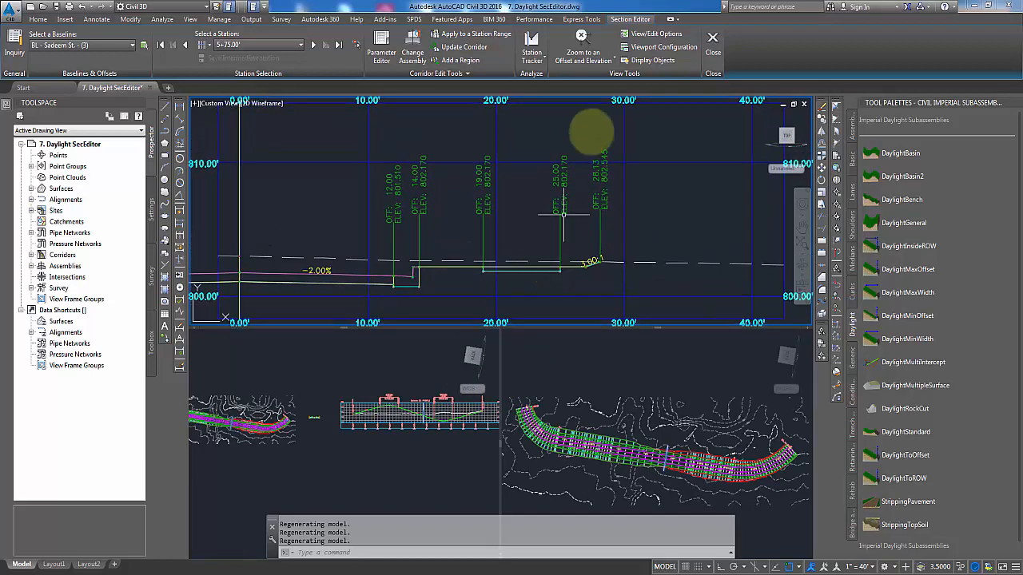
left_click(589, 40)
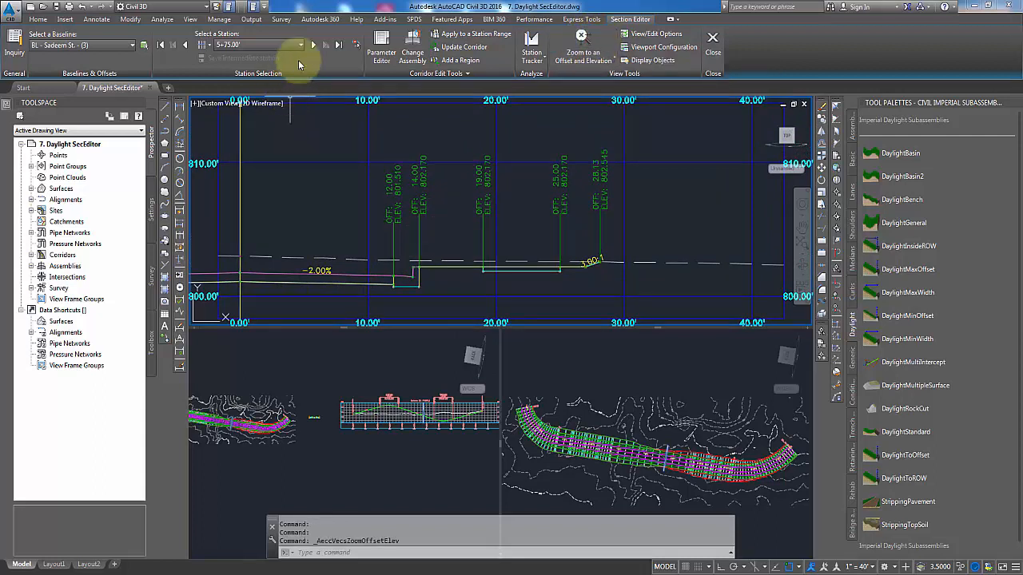
left_click(317, 45)
left_click(317, 46)
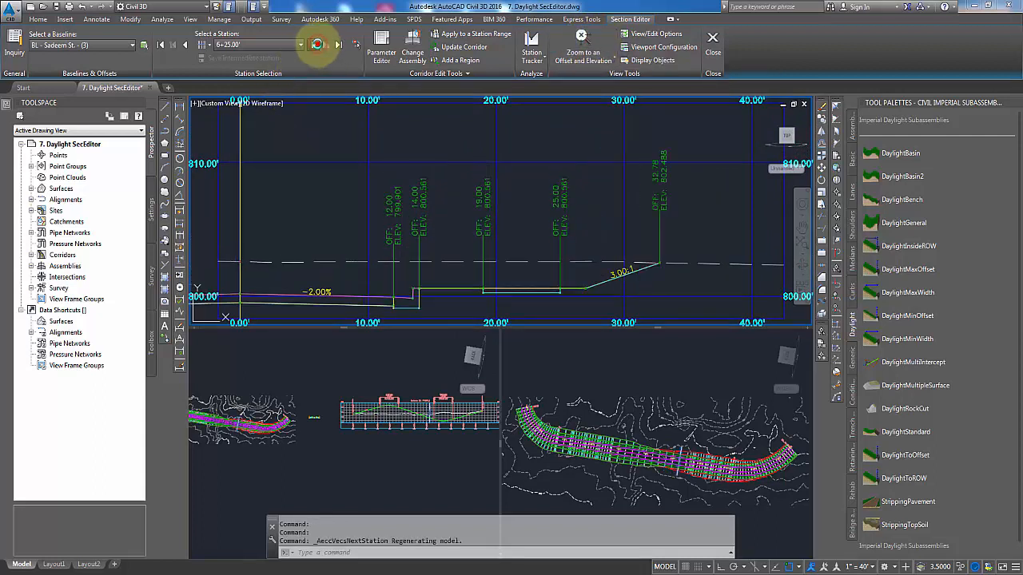
left_click(316, 46)
left_click(316, 45)
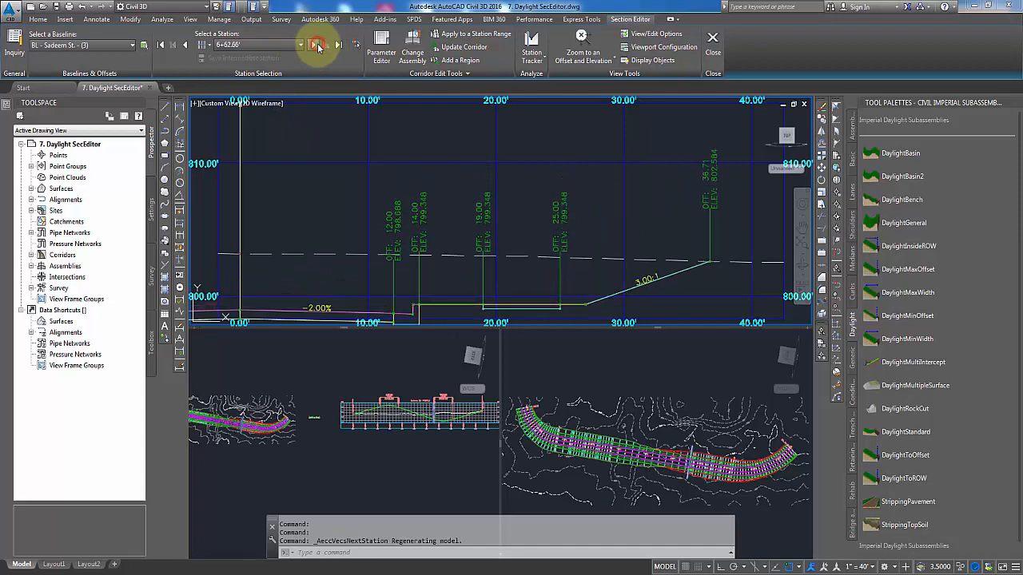
middle_click_drag(433, 279, 422, 197)
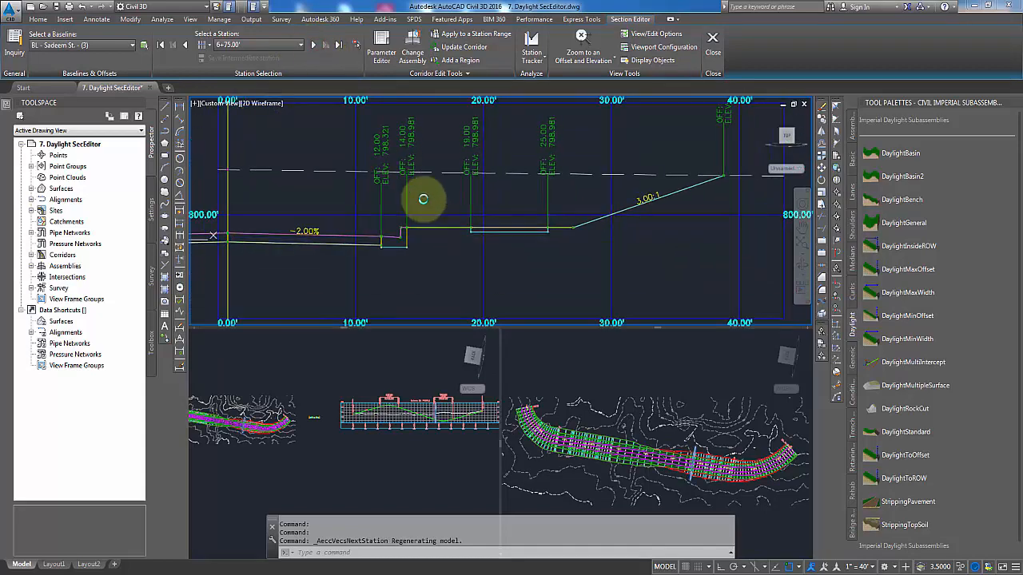
left_click(582, 44)
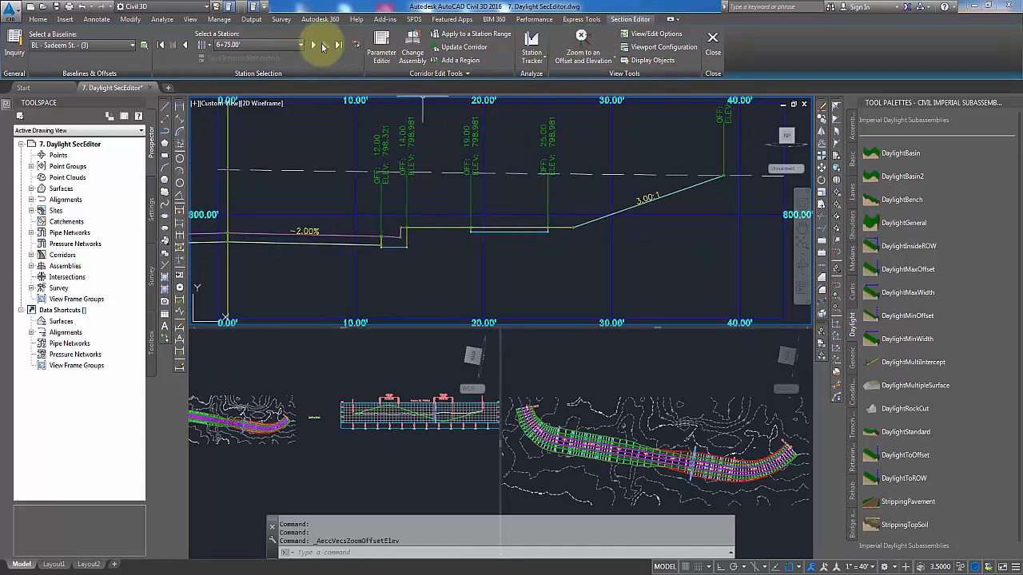
Continue through the corridor sections to station 8+60.00 and examine where the right cut slope meets existing ground
left_click(314, 46)
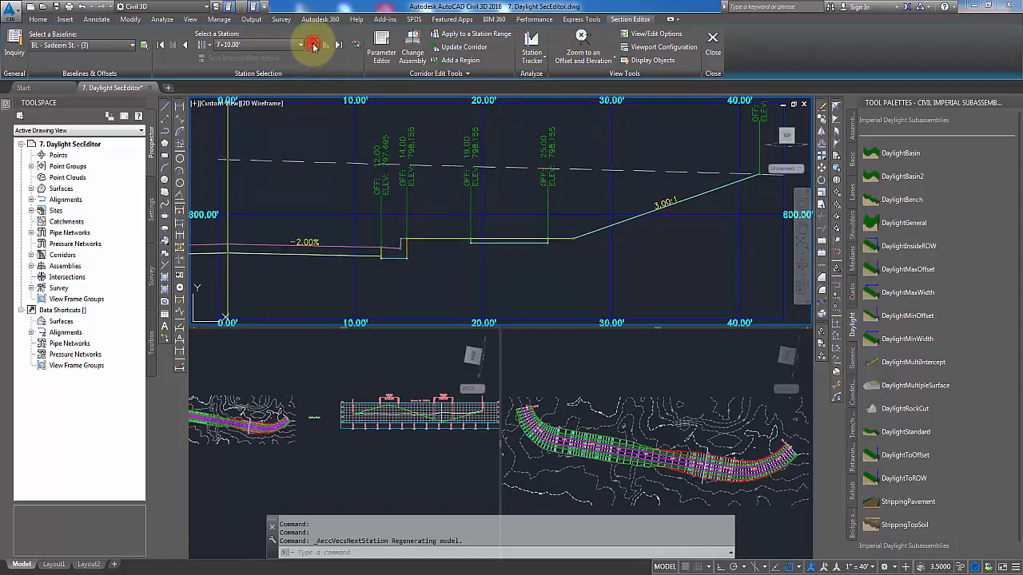
left_click(314, 46)
left_click(314, 46)
left_click(314, 45)
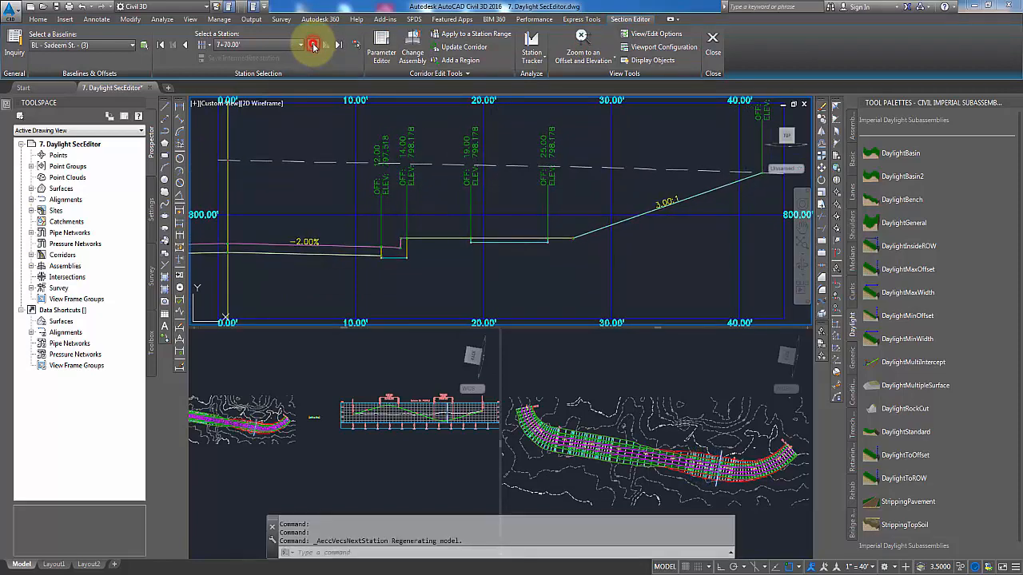
left_click(314, 45)
left_click(314, 45)
left_click(314, 46)
left_click(314, 46)
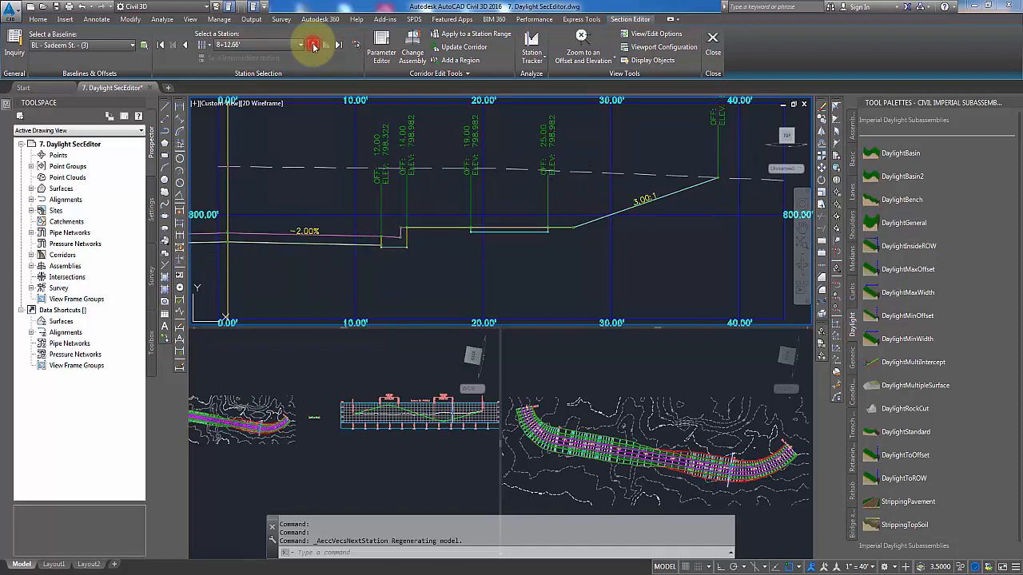
left_click(314, 46)
left_click(314, 45)
left_click(314, 46)
left_click(314, 46)
left_click(314, 46)
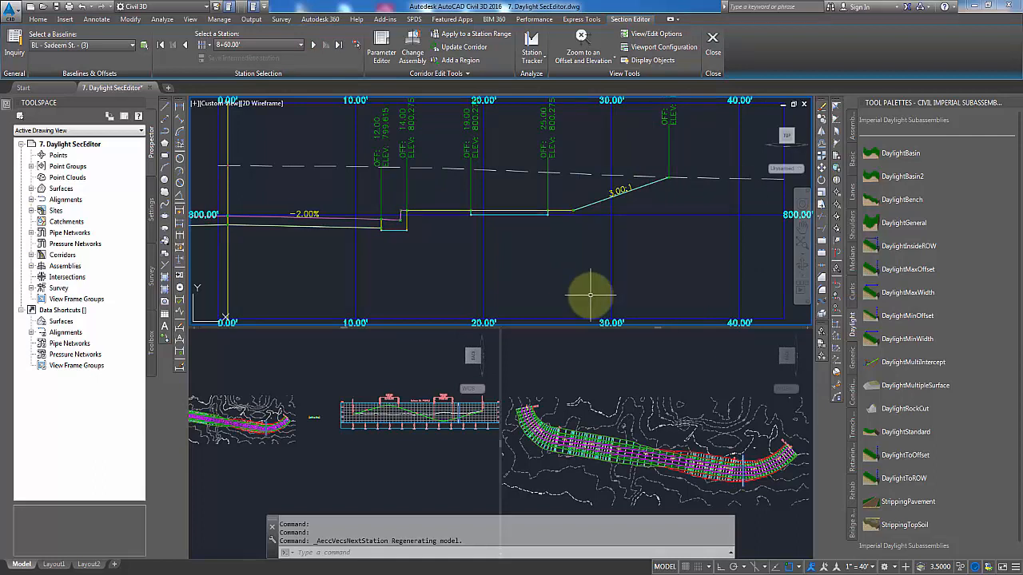
mouse_move(636, 236)
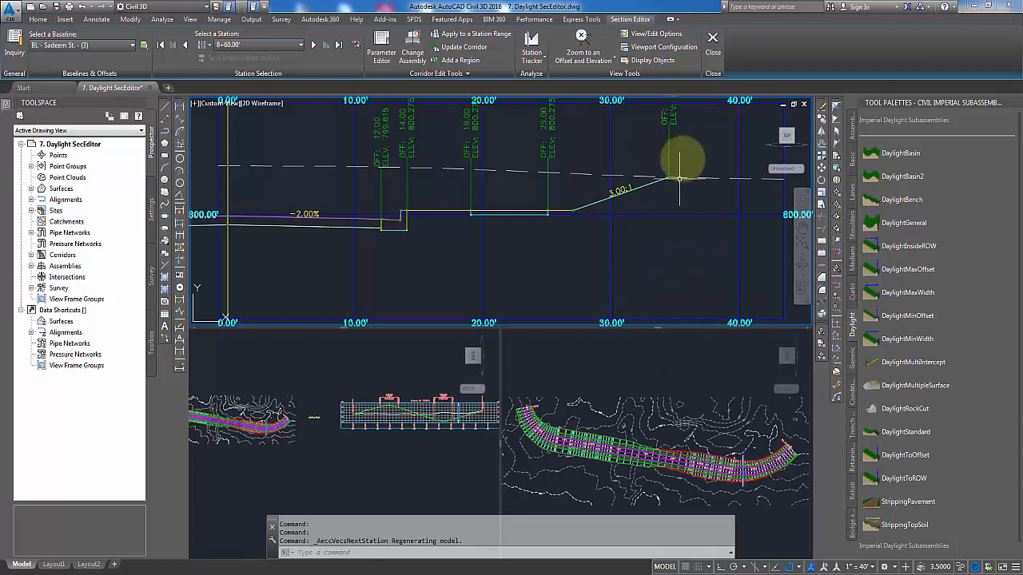
Close the Section Editor and erase the DaylightMaxWidth subassembly from the right side of the road assembly
left_click(711, 48)
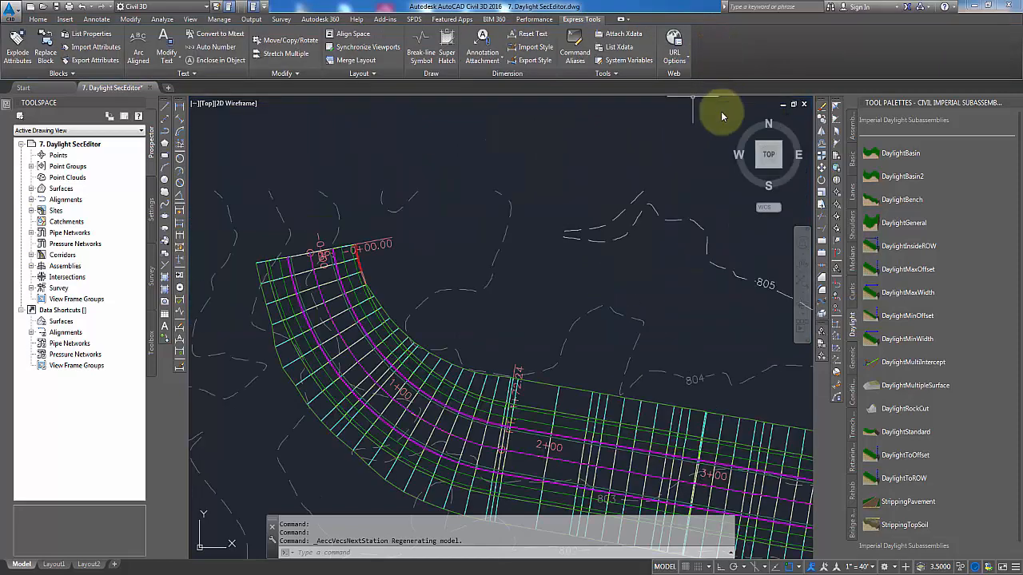
scroll(304, 346, "down", 5)
middle_click_drag(569, 372, 443, 358)
scroll(491, 360, "up", 5)
scroll(536, 335, "up", 4)
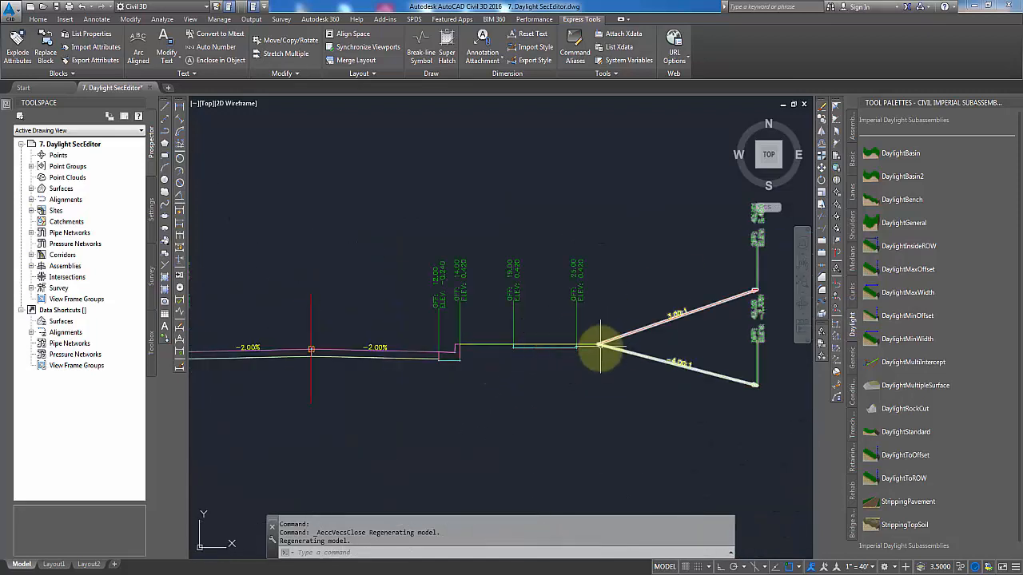
middle_click_drag(627, 373, 520, 384)
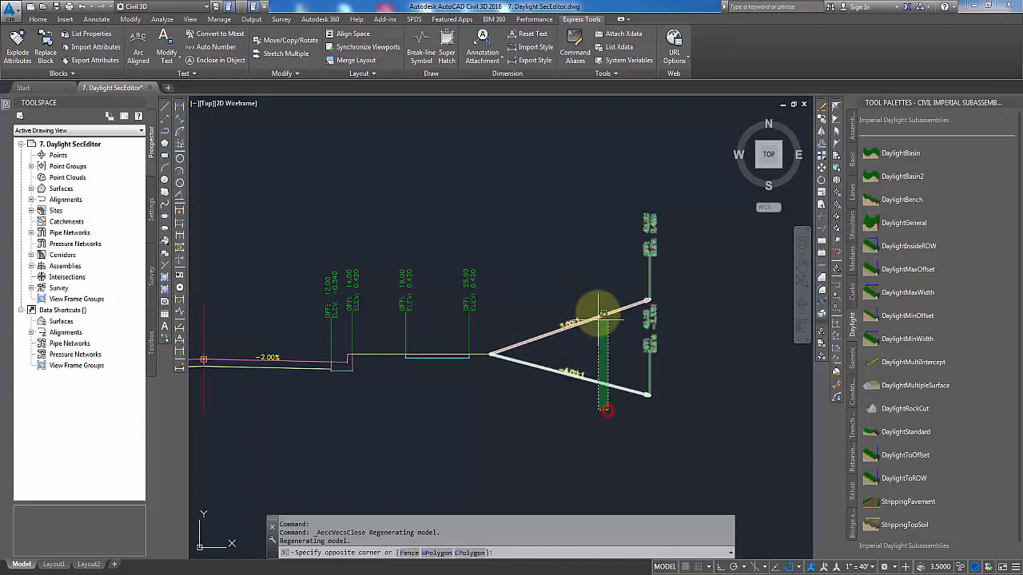
left_click(598, 316)
left_click(655, 290)
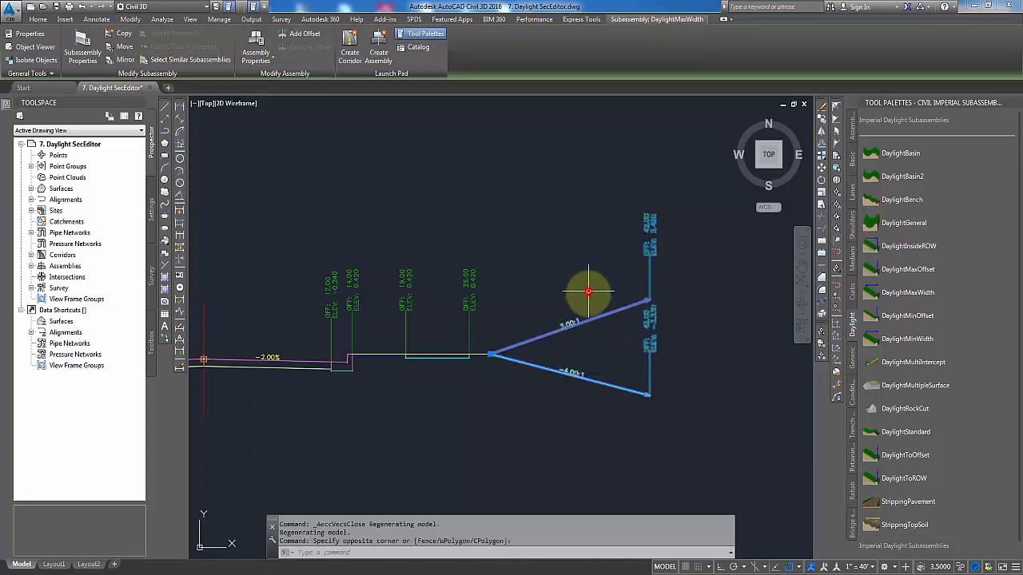
left_click(821, 109)
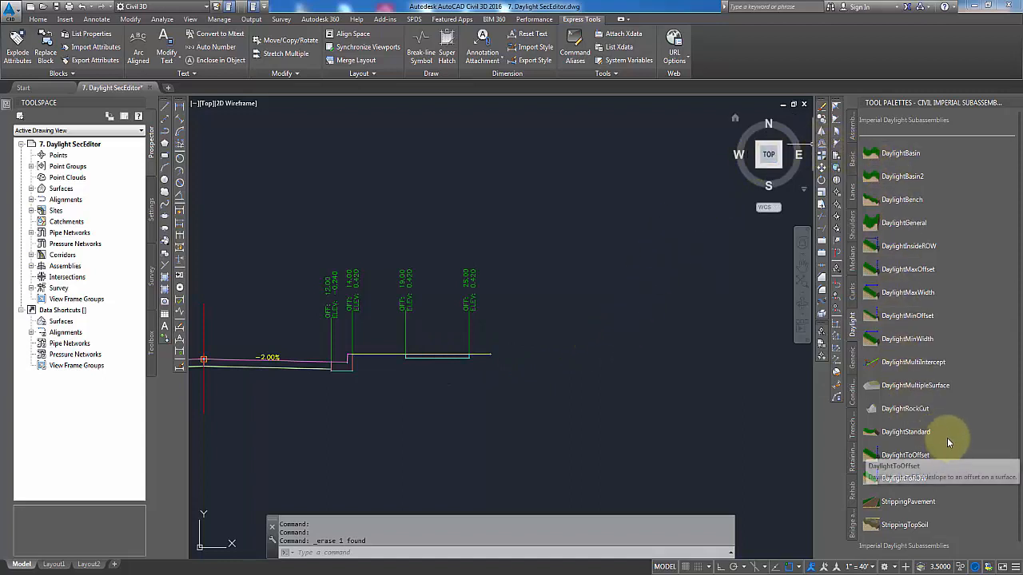
Open the help page for the DaylightGeneral subassembly and review its cut, fill and guardrail diagrams
right_click(916, 228)
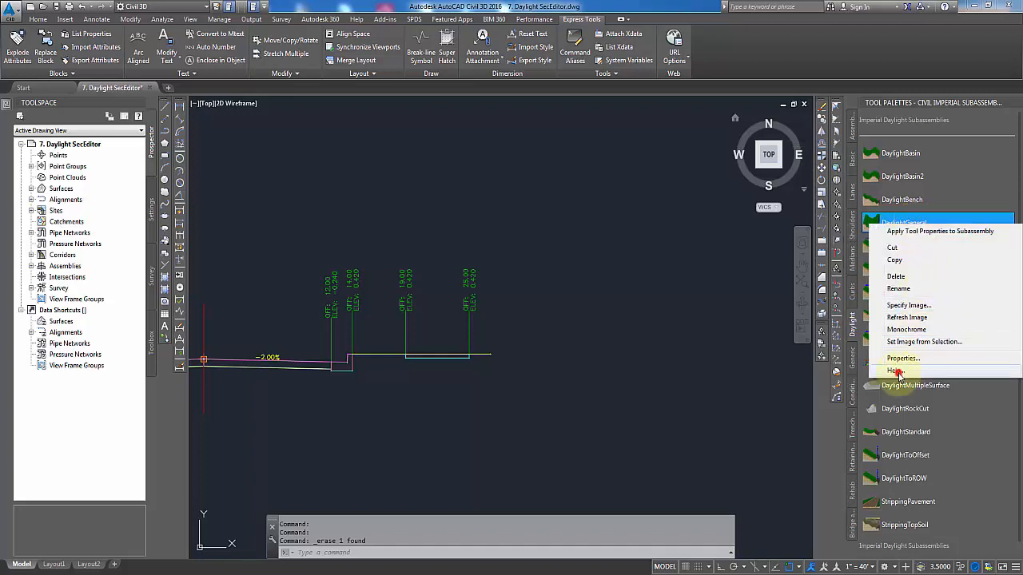
left_click(894, 370)
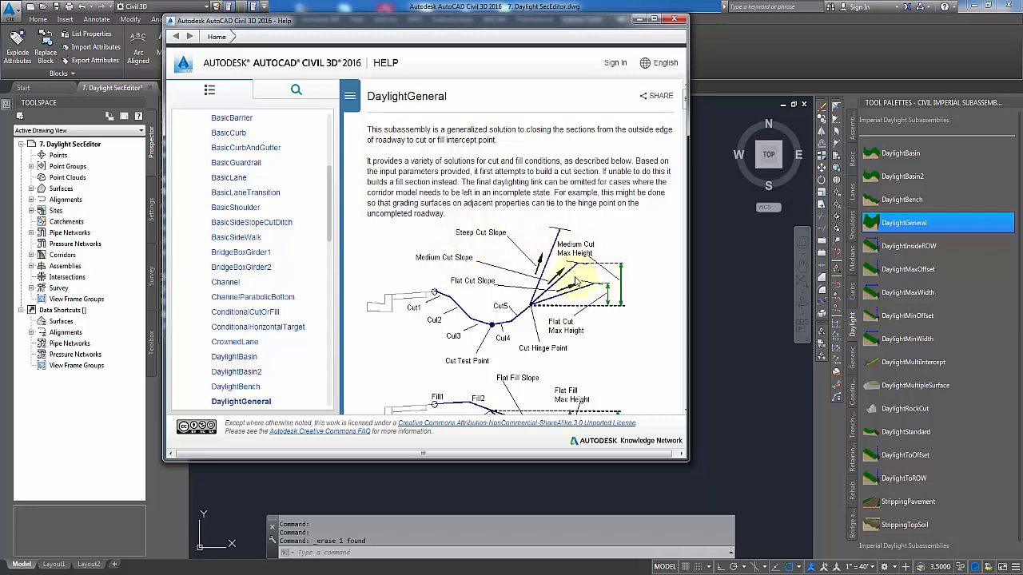
scroll(620, 274, "down", 3)
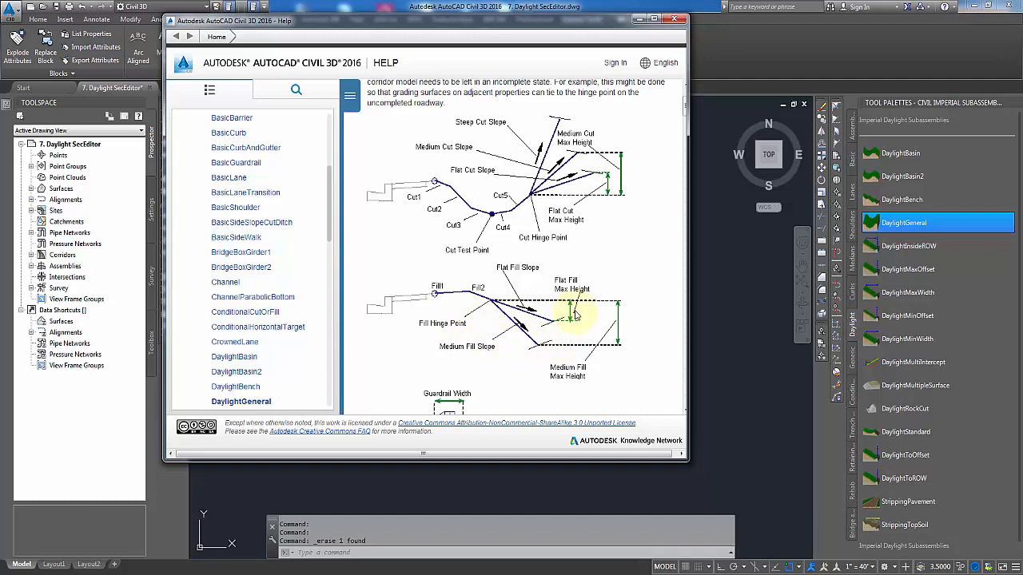
scroll(548, 327, "down", 3)
scroll(527, 340, "down", 1)
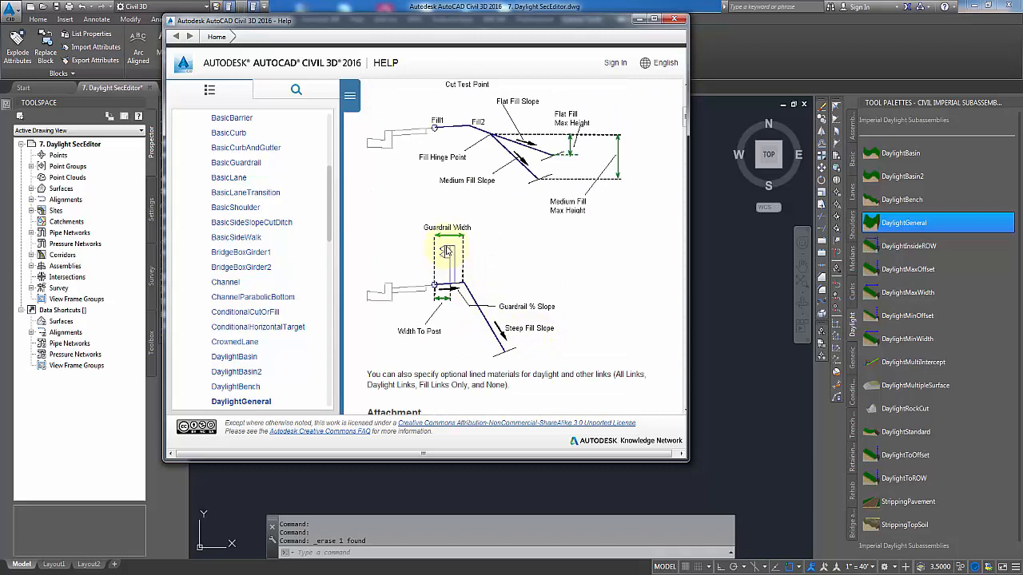
scroll(516, 306, "down", 2)
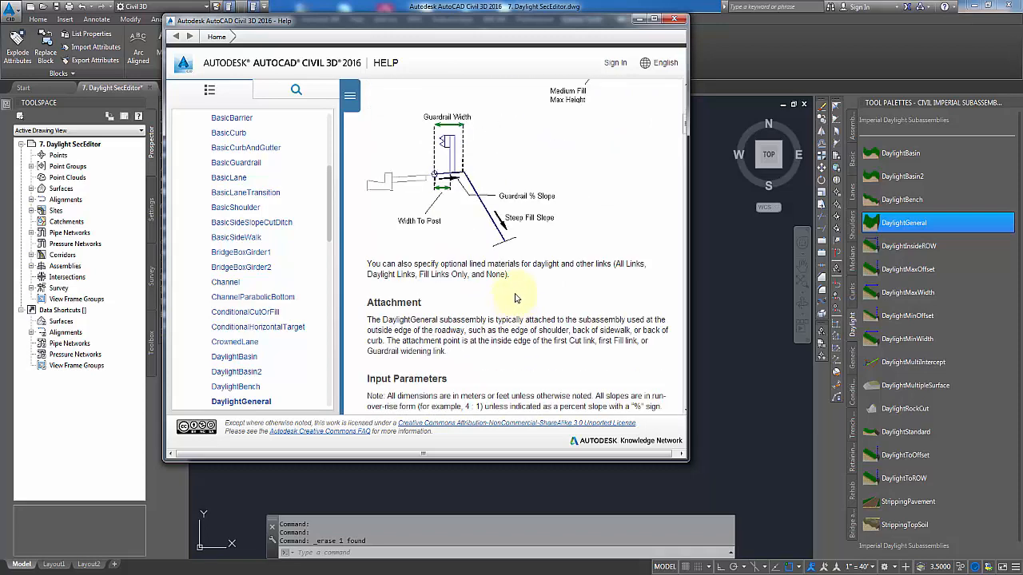
left_click(669, 20)
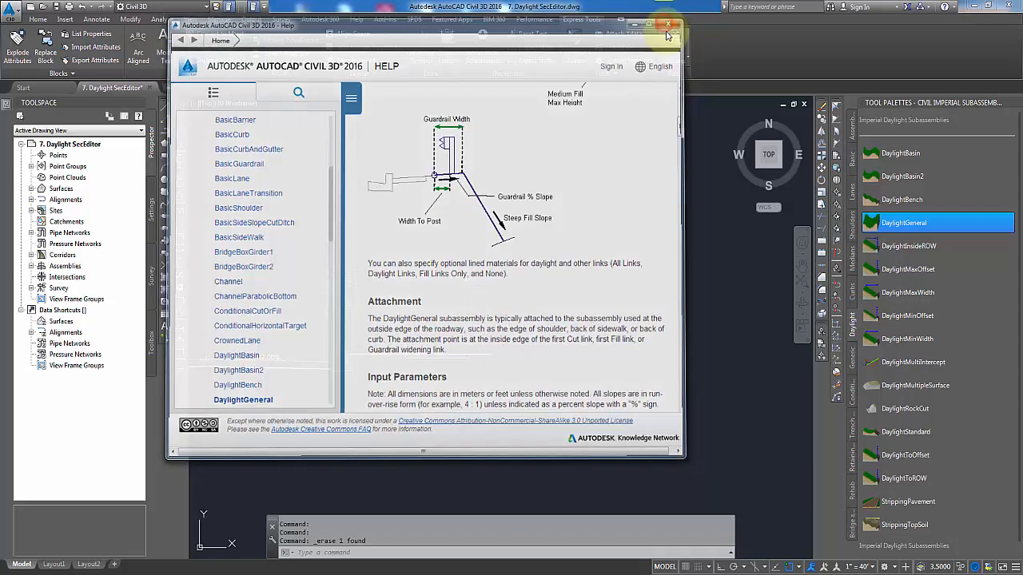
Attach a DaylightGeneral subassembly to the outermost marker point on the right side of the assembly
left_click(914, 224)
scroll(500, 342, "up", 5)
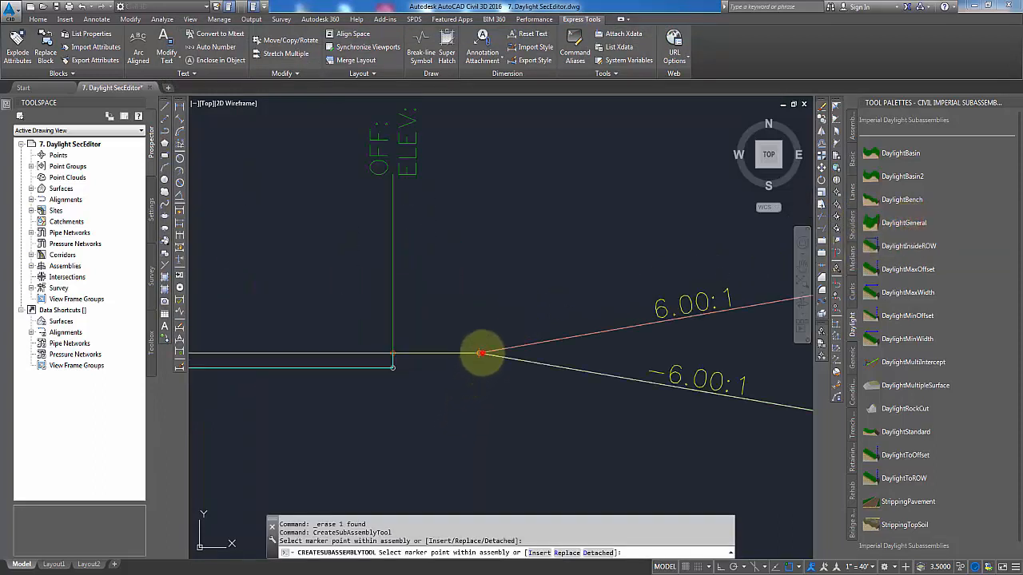
left_click(488, 342)
scroll(539, 343, "down", 1)
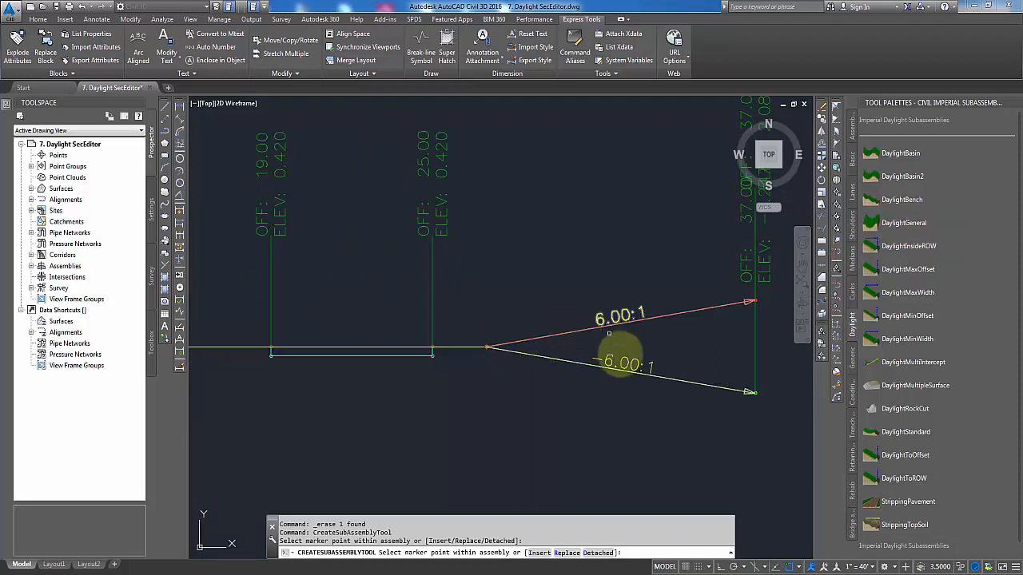
right_click(574, 405)
left_click(595, 429)
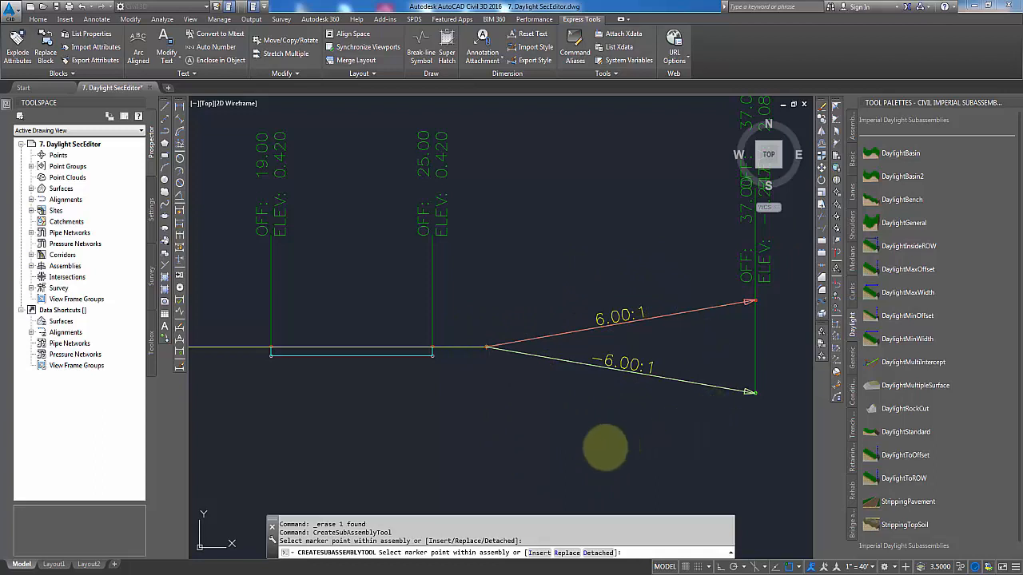
key("Escape")
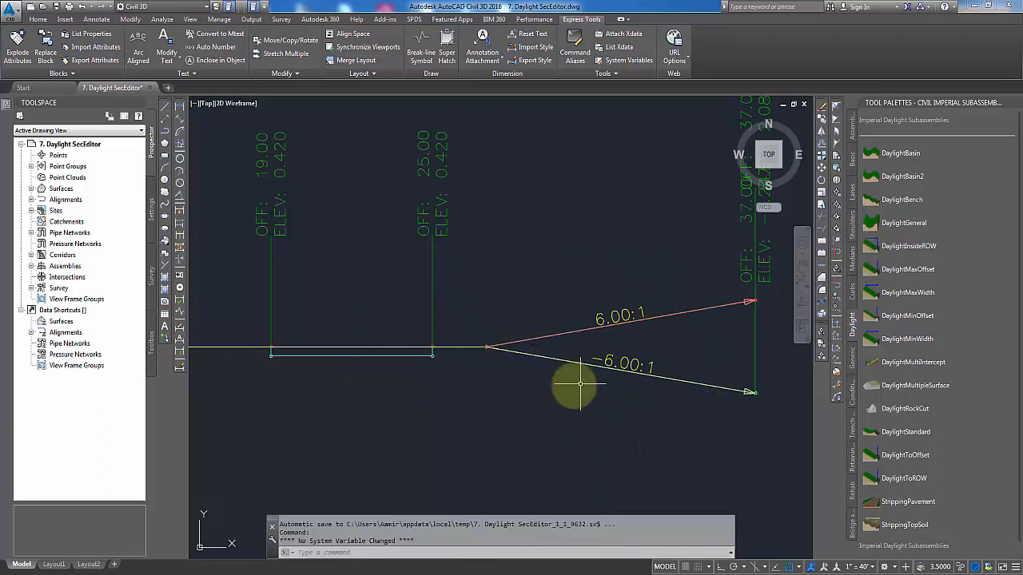
Set the right-side DaylightGeneral subassembly's Flat Cut Max Height to 2.00' and its Medium Cut Max Height to 5.00'
left_click(548, 354)
mouse_move(5, 106)
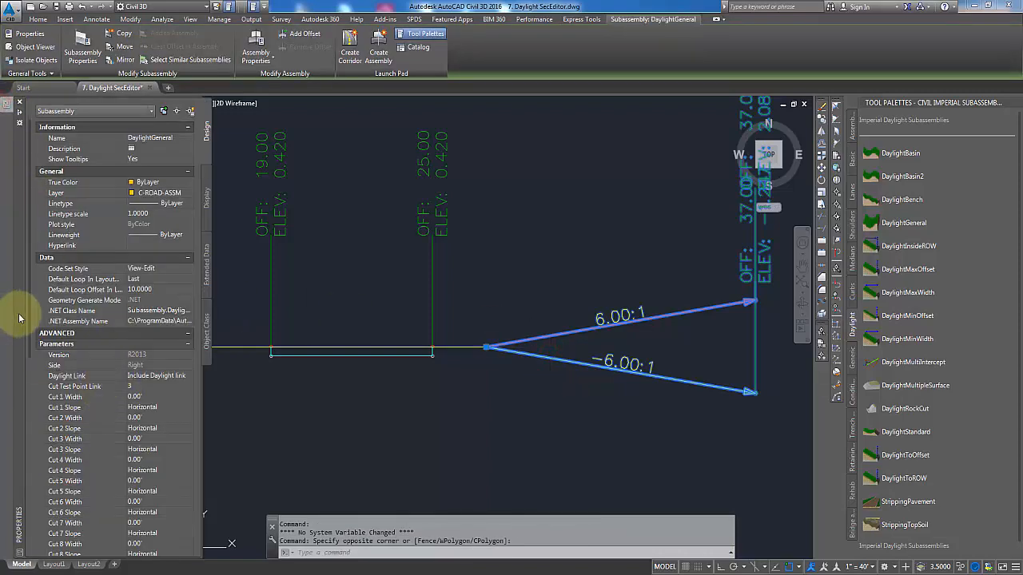
scroll(32, 320, "down", 7)
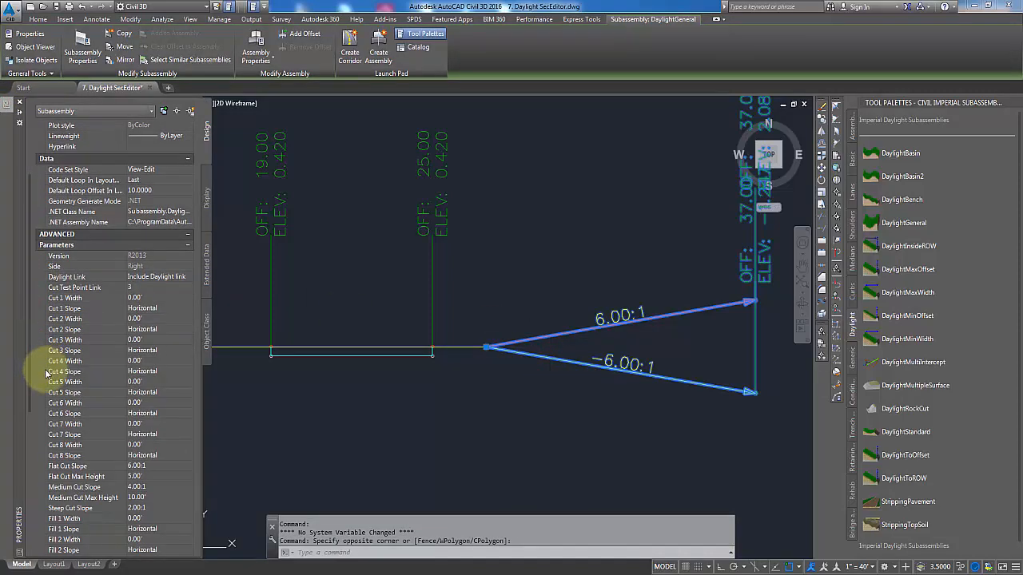
scroll(51, 408, "down", 3)
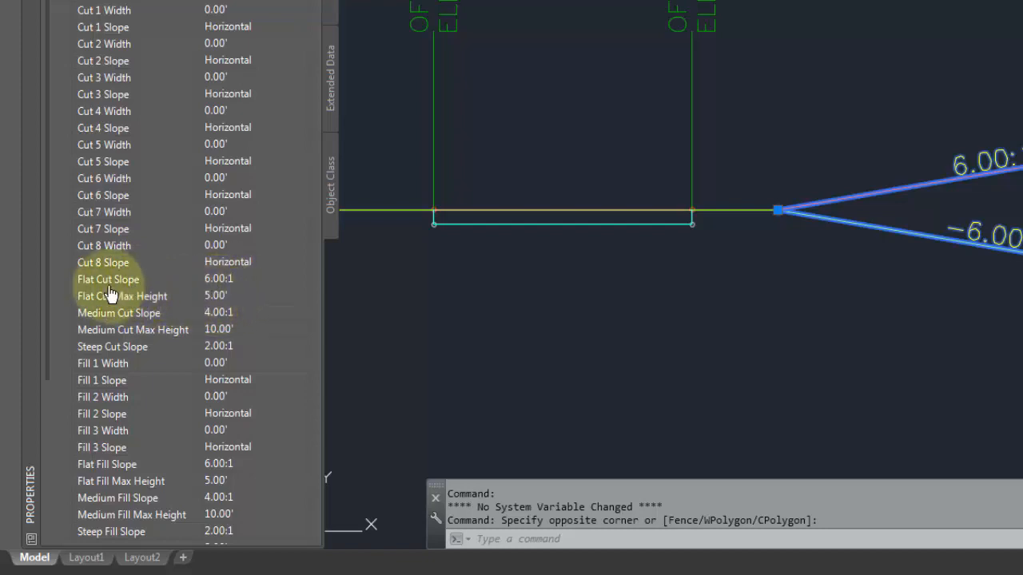
left_click(212, 297)
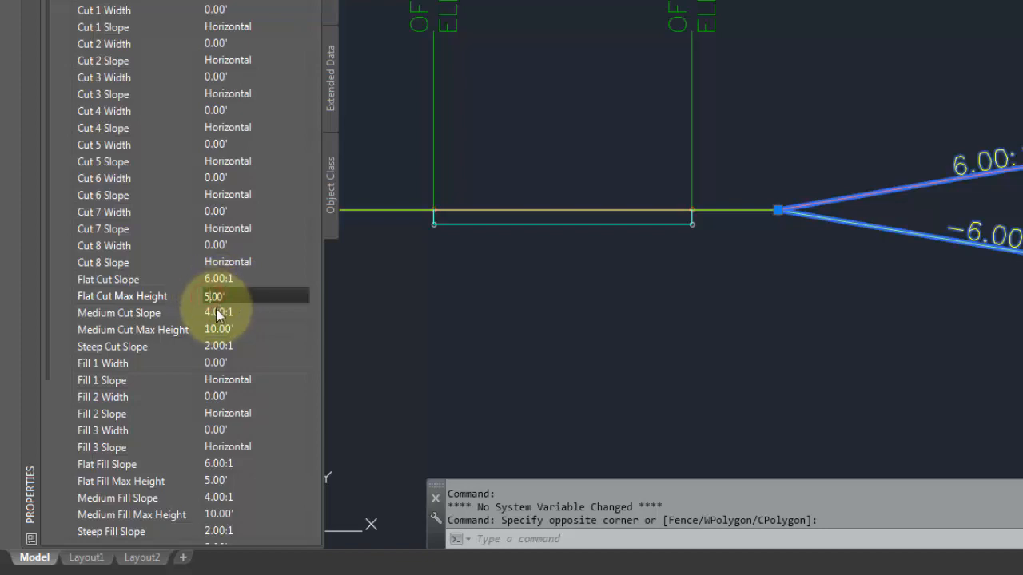
type("2")
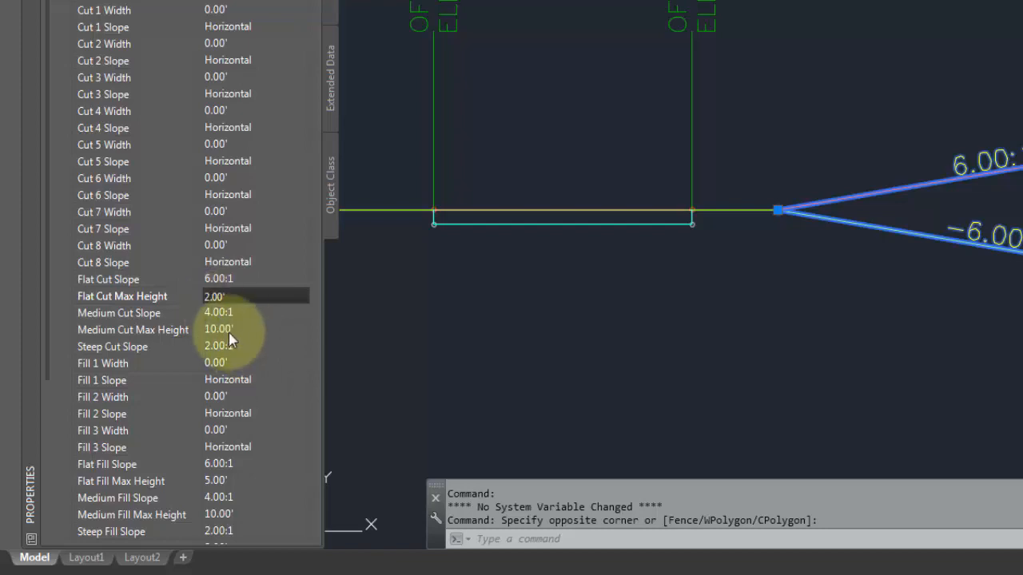
left_click(229, 330)
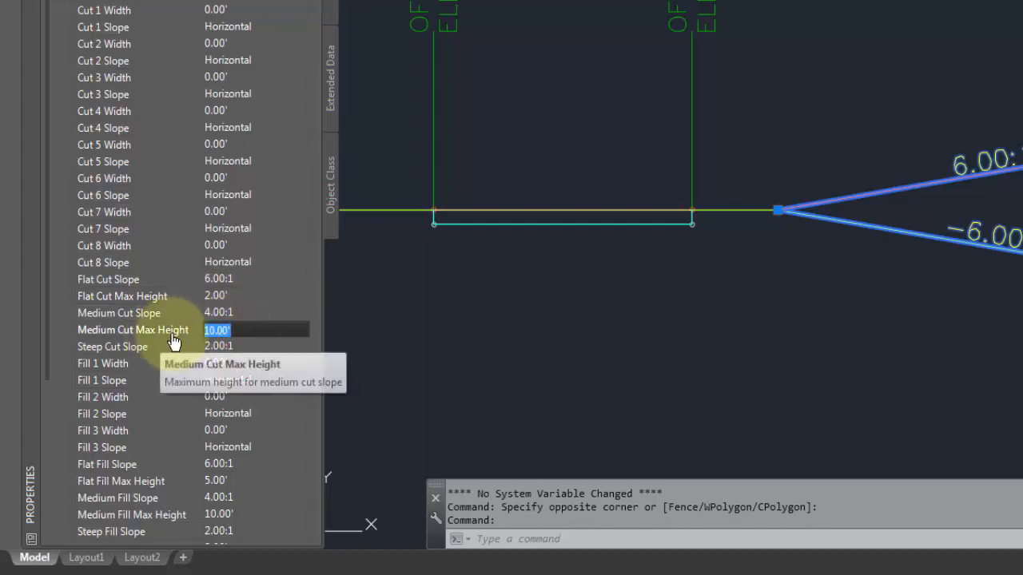
left_click(214, 331)
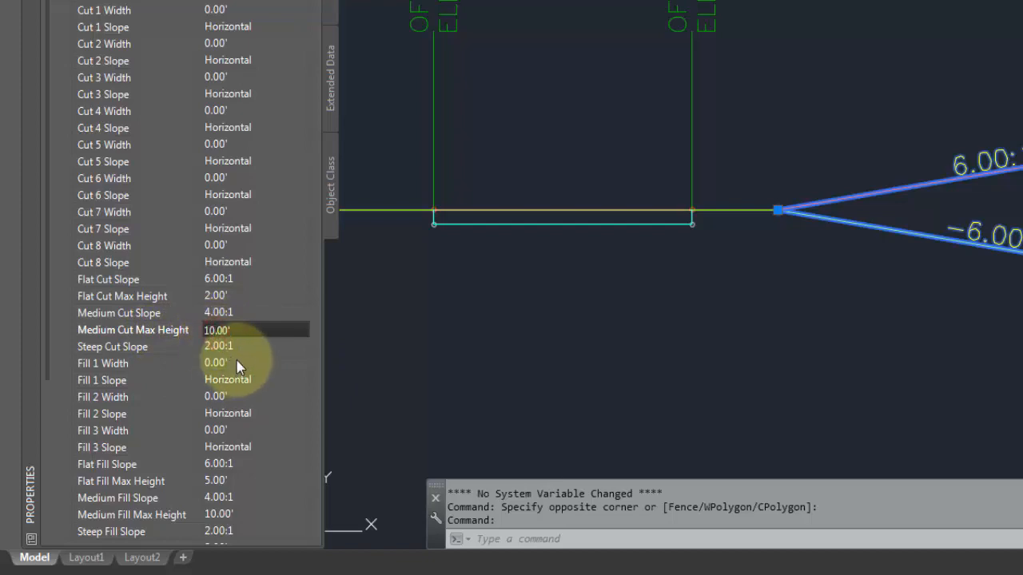
key("BackSpace")
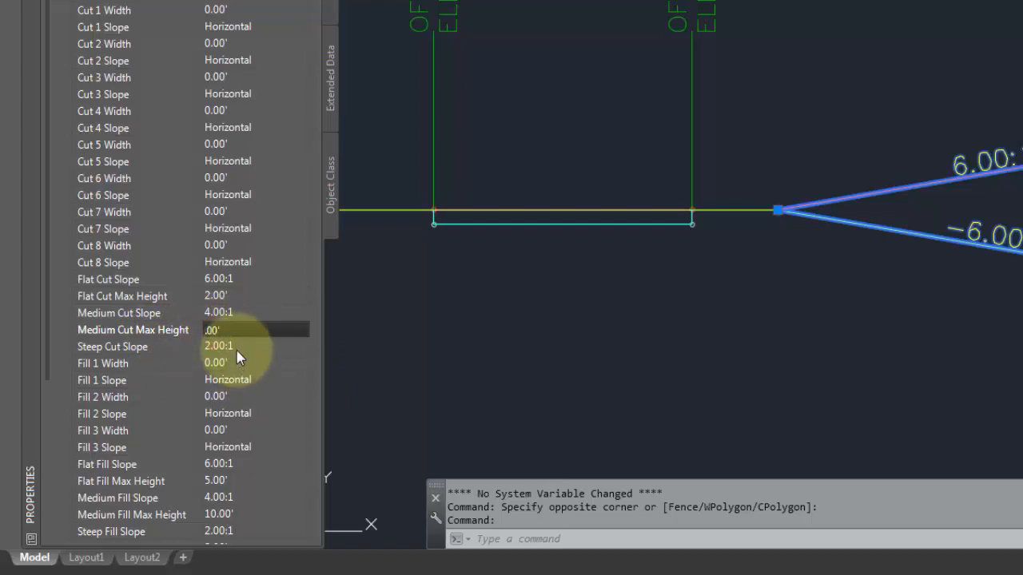
type("5")
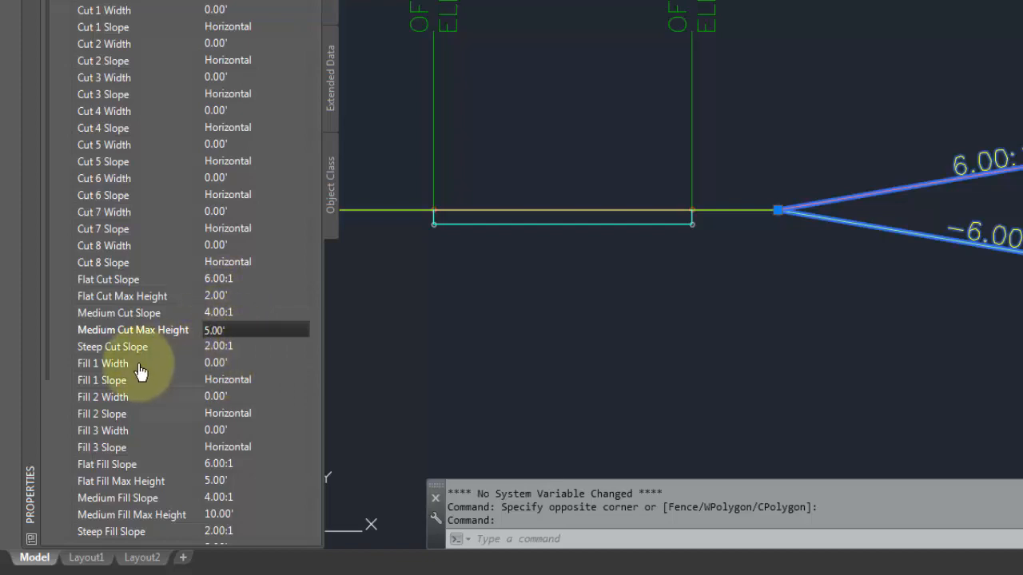
Set the DaylightGeneral subassembly's Flat Fill Max Height to 2.00' and its Medium Fill Max Height to 5.00'
left_click(258, 364)
scroll(257, 363, "down", 4)
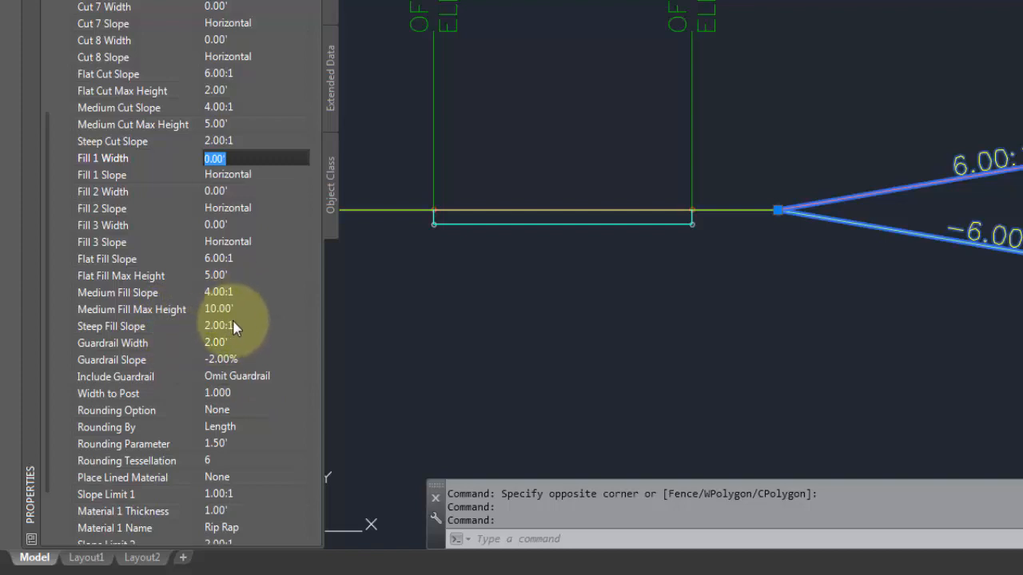
left_click(212, 274)
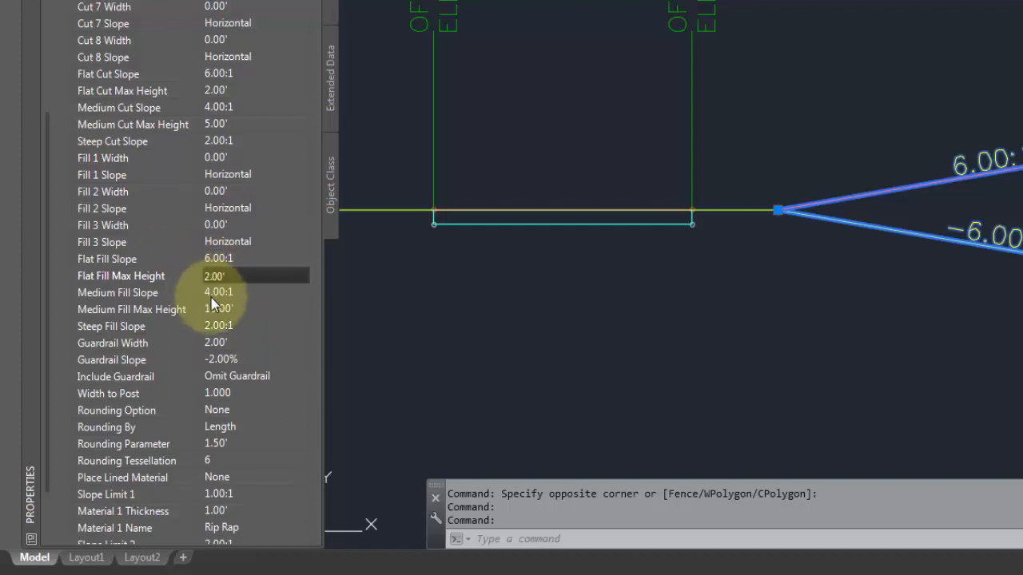
left_click(214, 299)
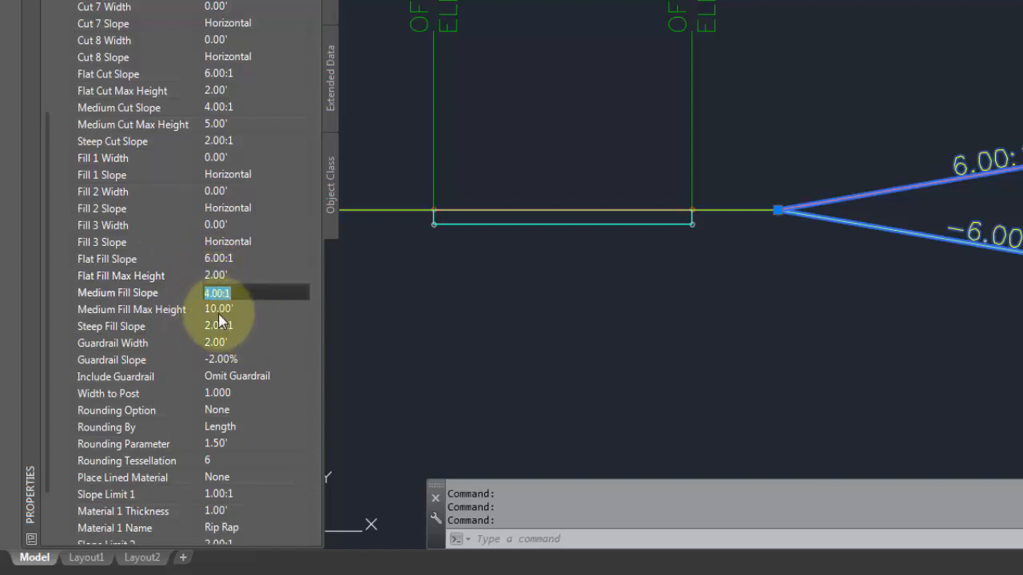
left_click(214, 310)
left_click(210, 311)
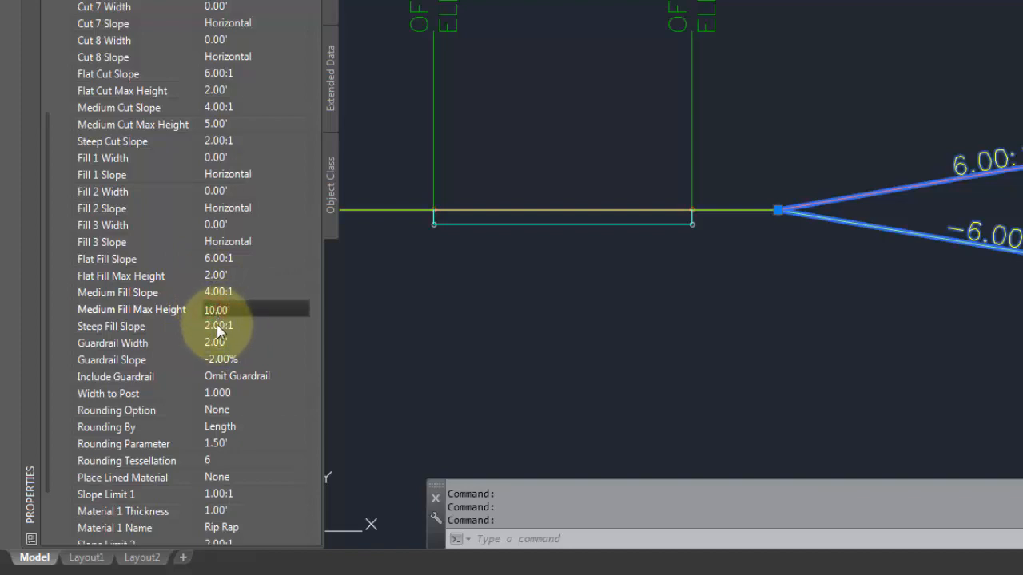
key("BackSpace")
key("BackSpace")
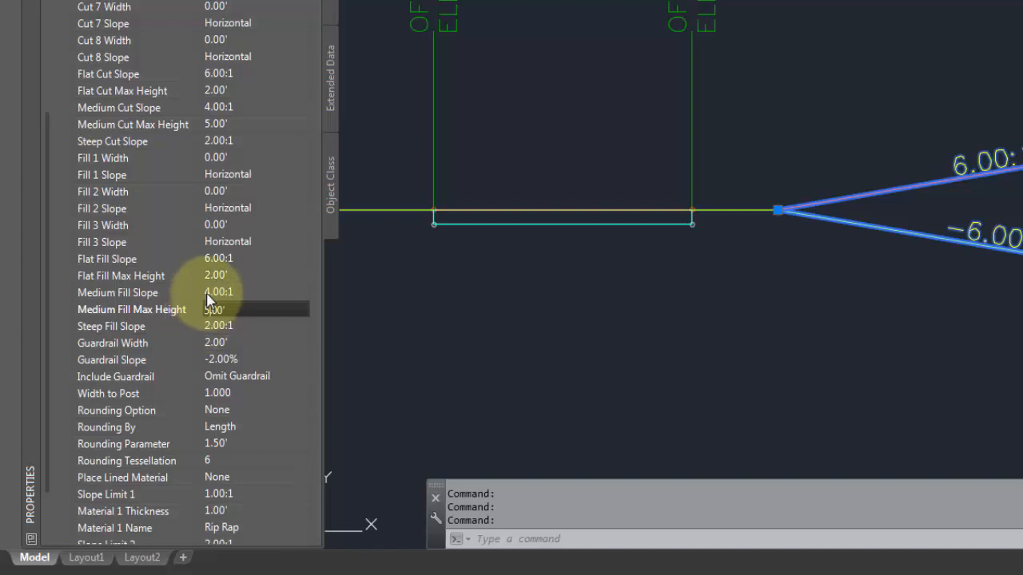
key("Tab")
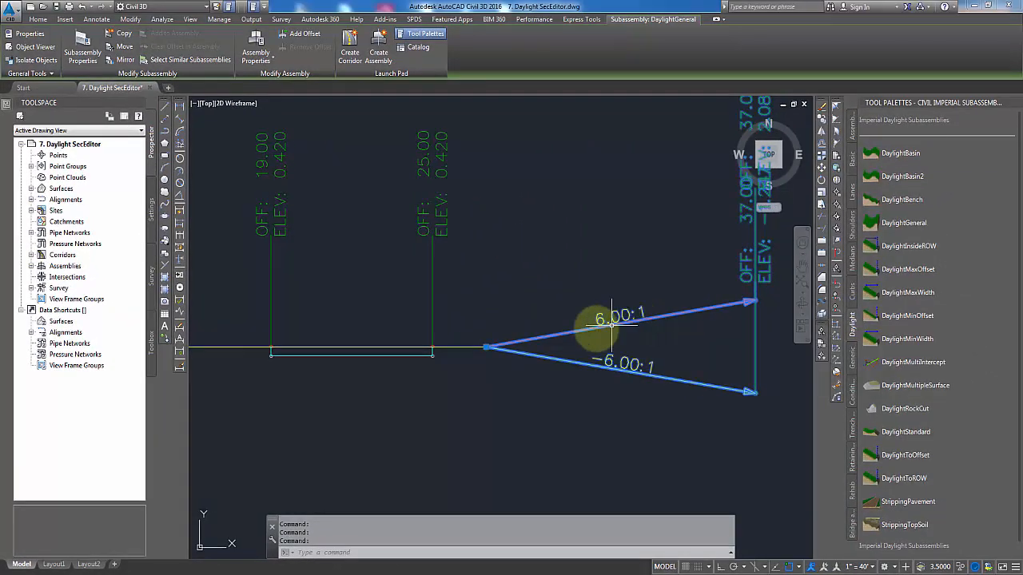
Change the DaylightGeneral subassembly's guardrail option to Include Guardrail and deselect the subassembly
left_click(20, 115)
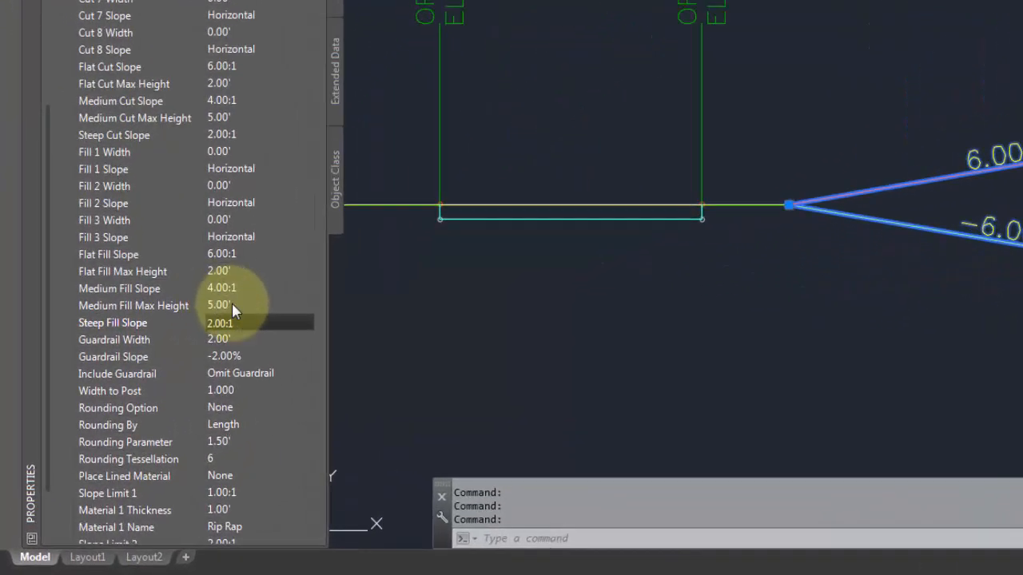
left_click(236, 323)
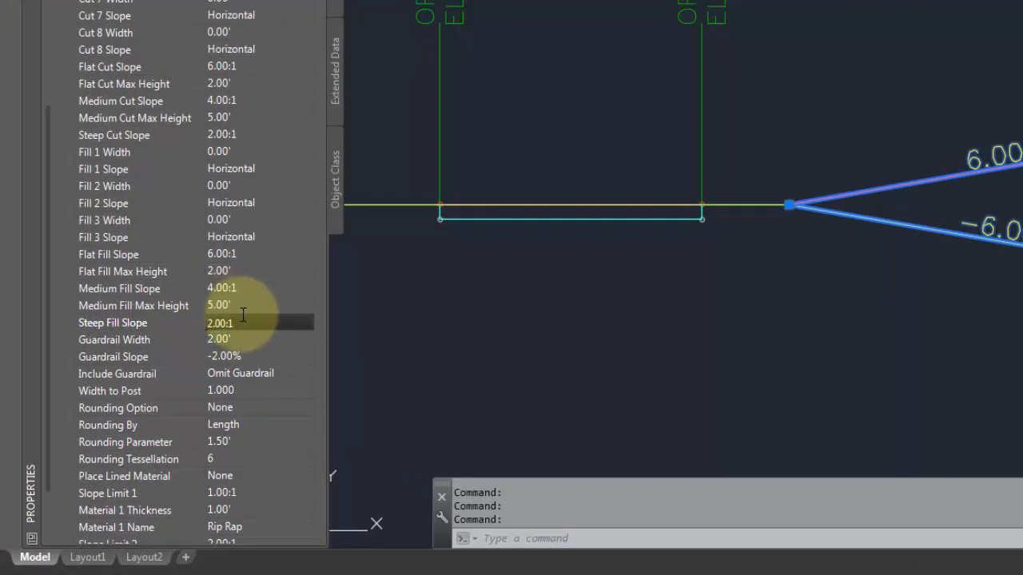
left_click(248, 372)
left_click(297, 373)
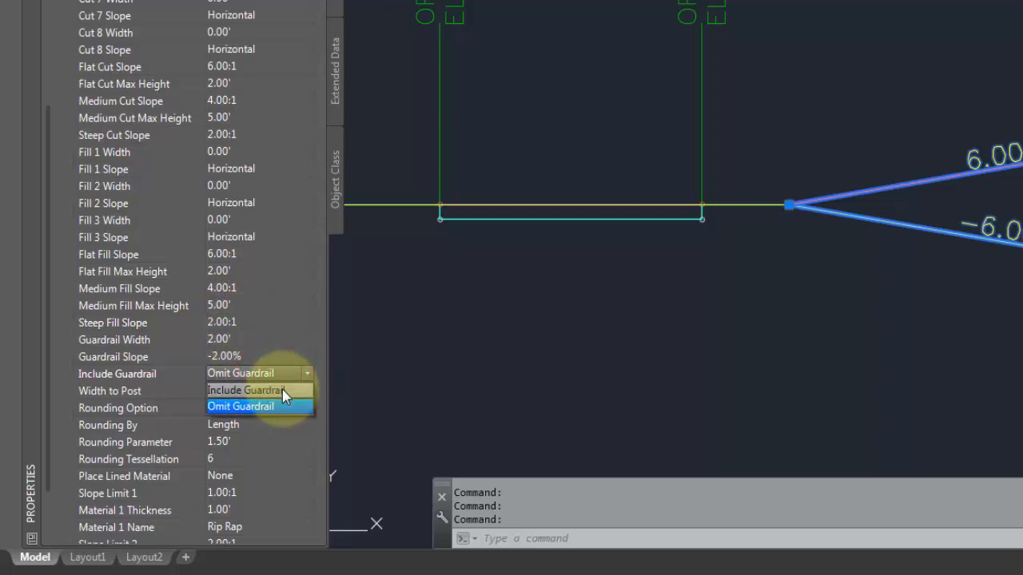
left_click(282, 389)
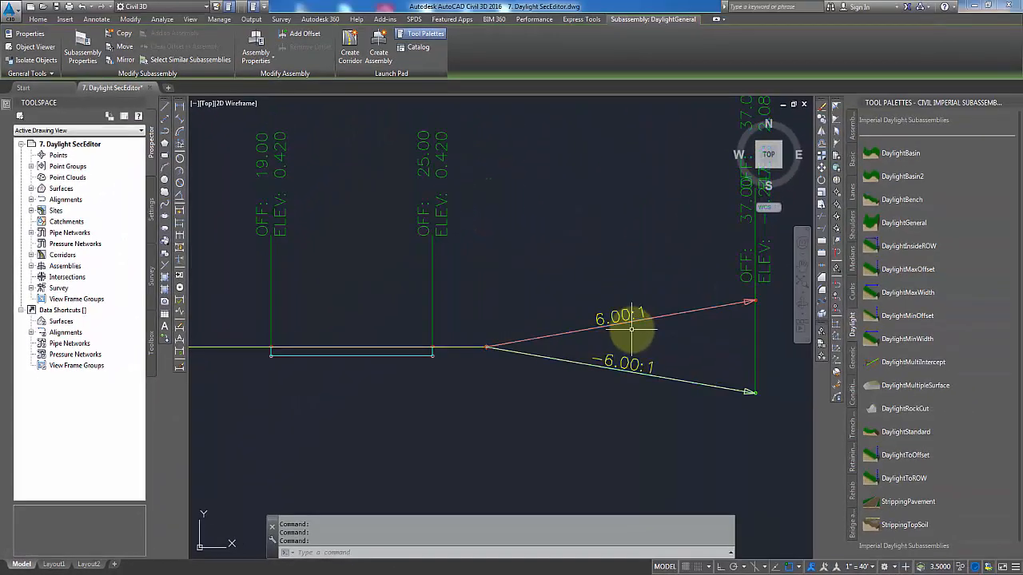
key("Escape")
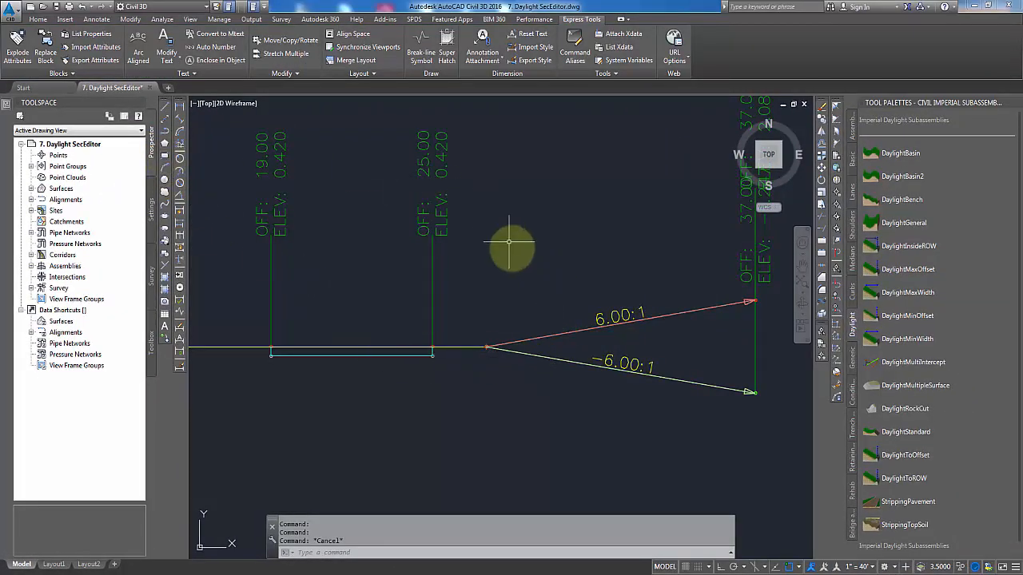
Set Exist as the target surface for the right DaylightGeneral in the Sadeem St. corridor properties and rebuild the corridor
scroll(592, 310, "down", 9)
middle_click_drag(321, 342, 515, 324)
scroll(553, 334, "down", 4)
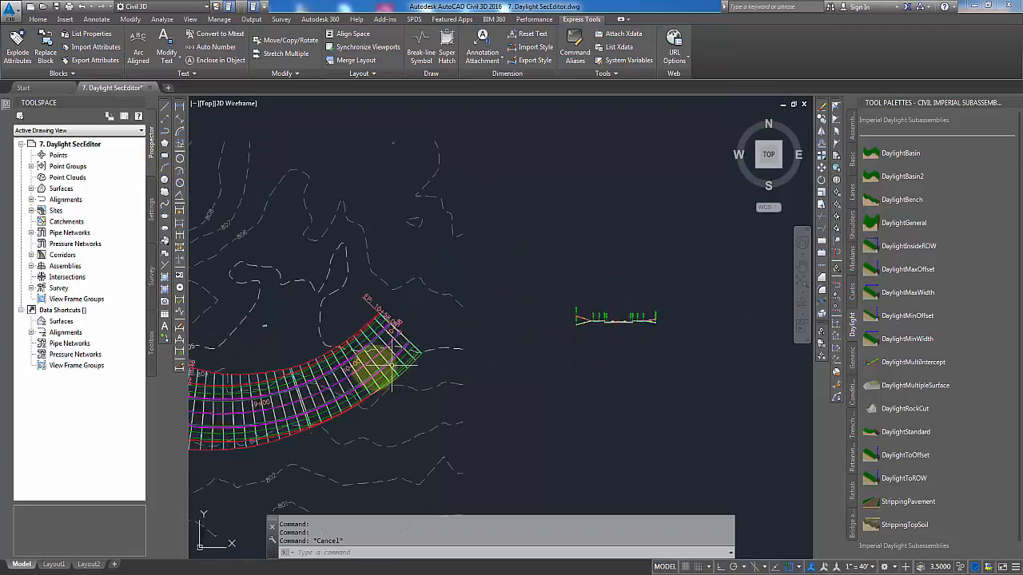
scroll(392, 364, "up", 2)
left_click(383, 354)
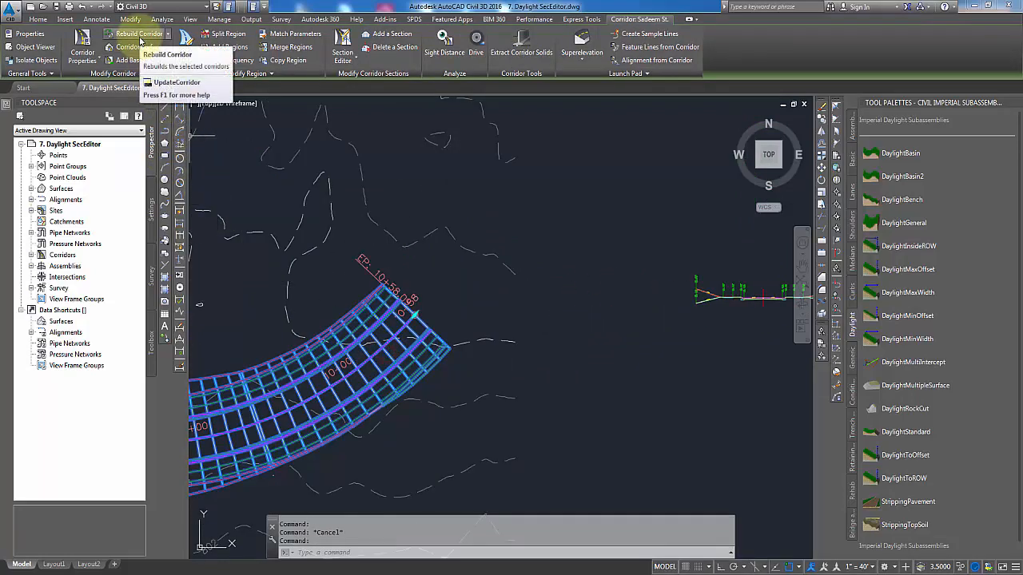
left_click(82, 41)
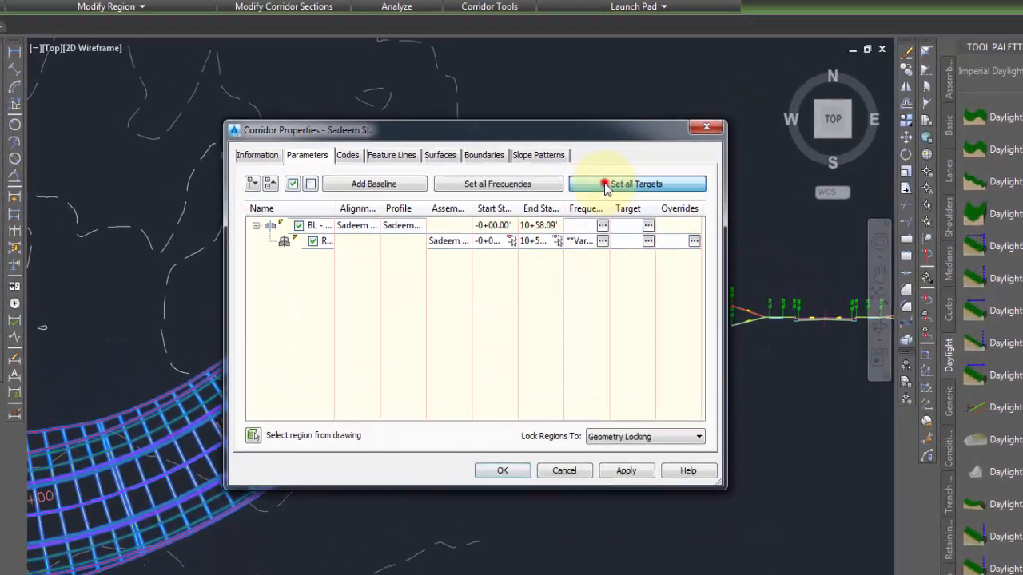
left_click(604, 202)
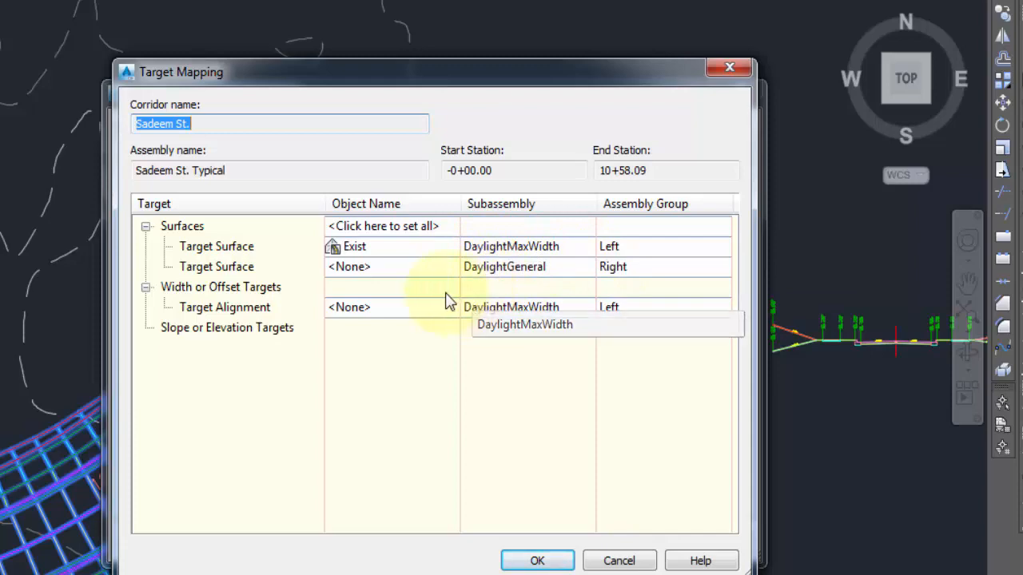
left_click(413, 267)
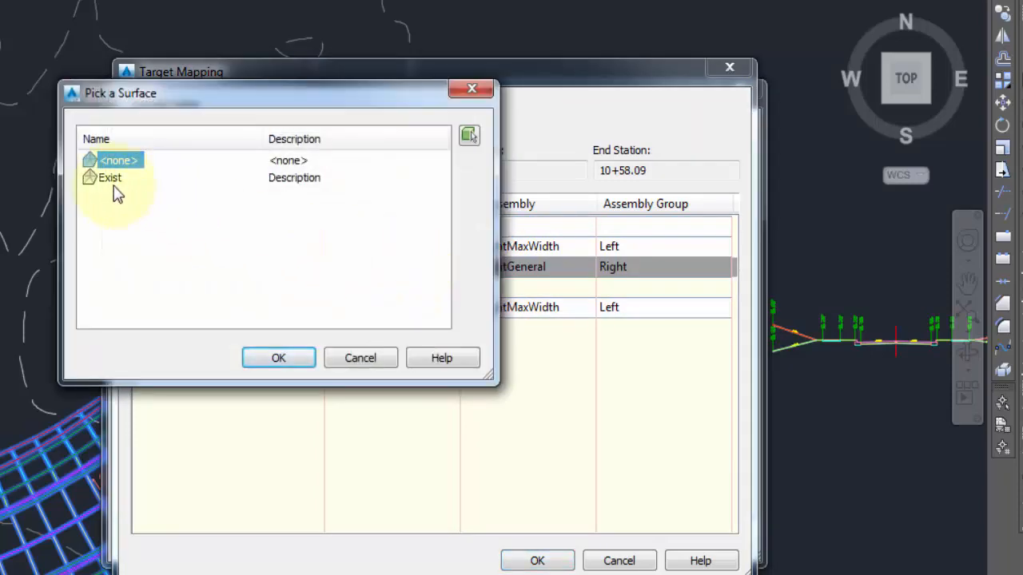
left_click(110, 179)
left_click(294, 364)
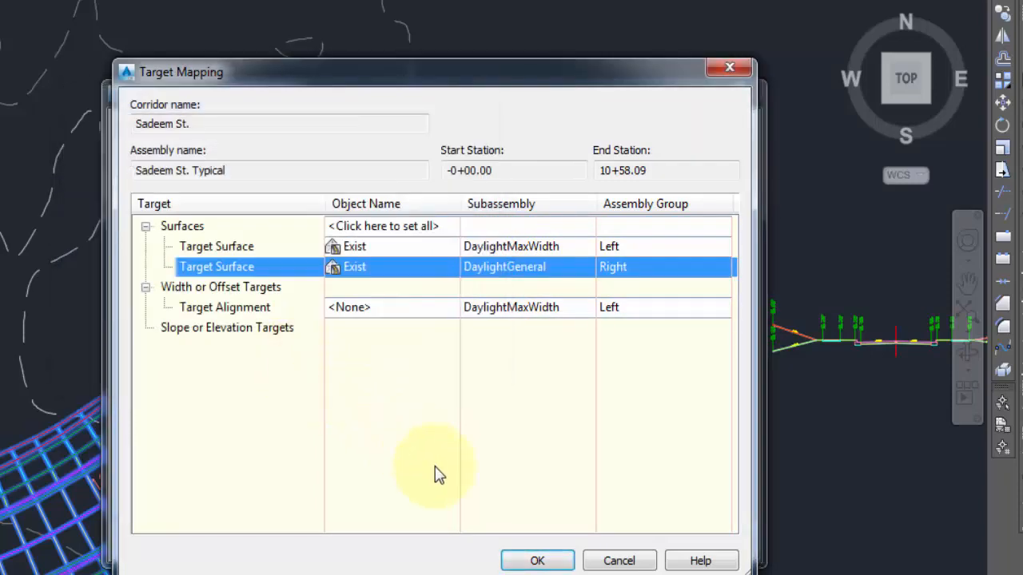
left_click(535, 561)
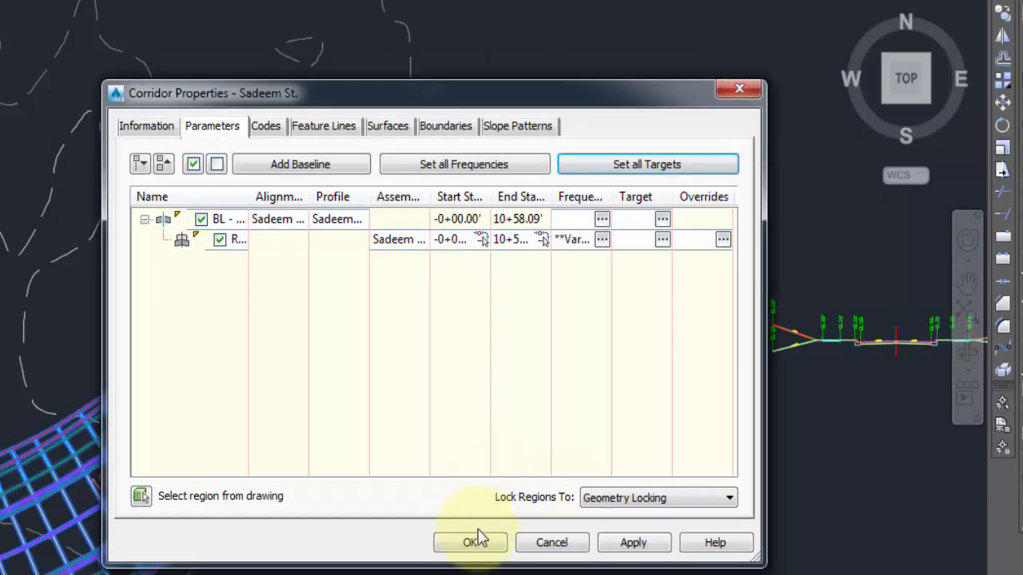
left_click(470, 544)
left_click(347, 290)
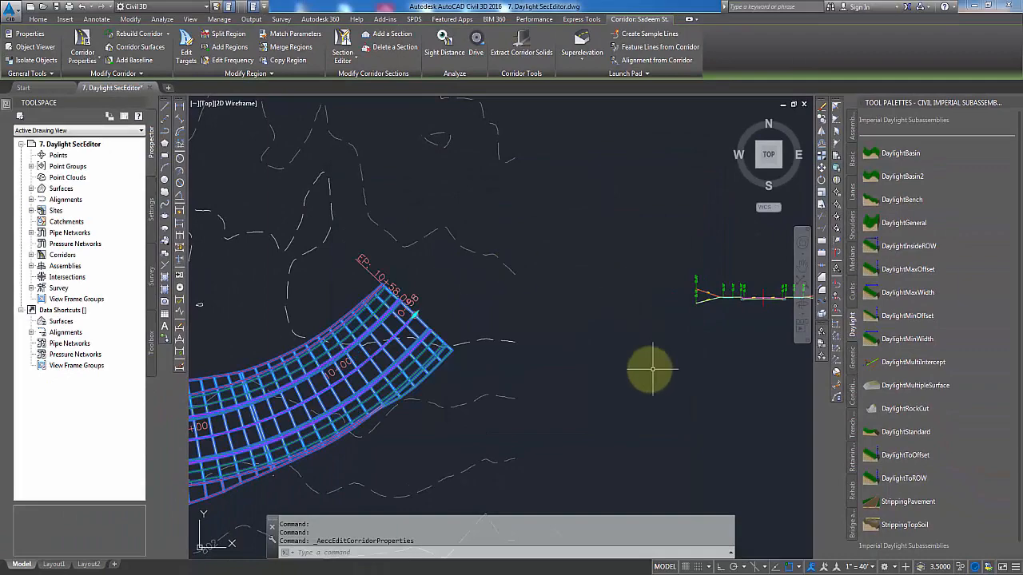
Examine the rebuilt corridor in plan back to its start station, checking the daylight line along the outer side of the first curve
scroll(719, 343, "up", 4)
scroll(716, 309, "down", 5)
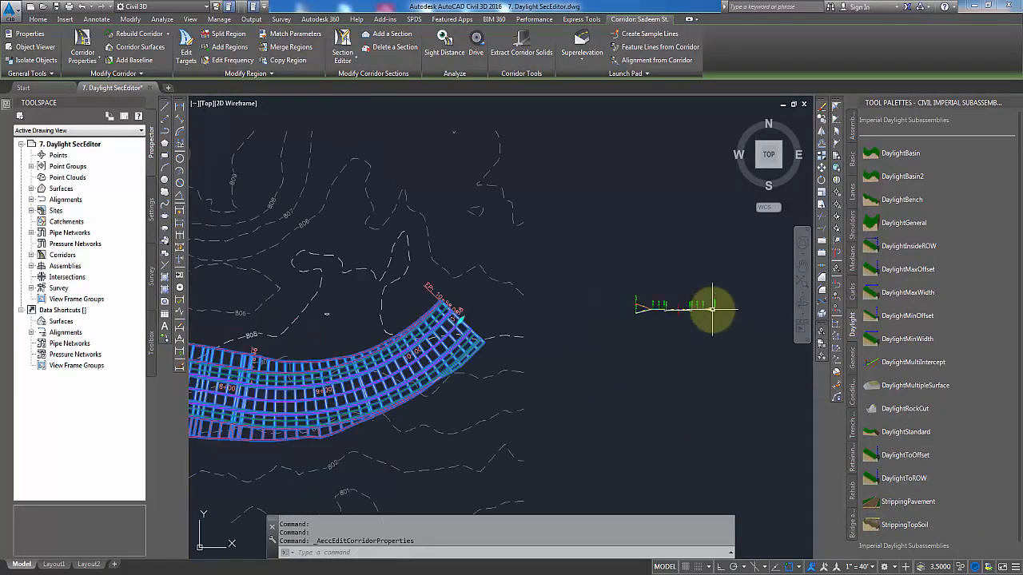
middle_click_drag(394, 392, 667, 399)
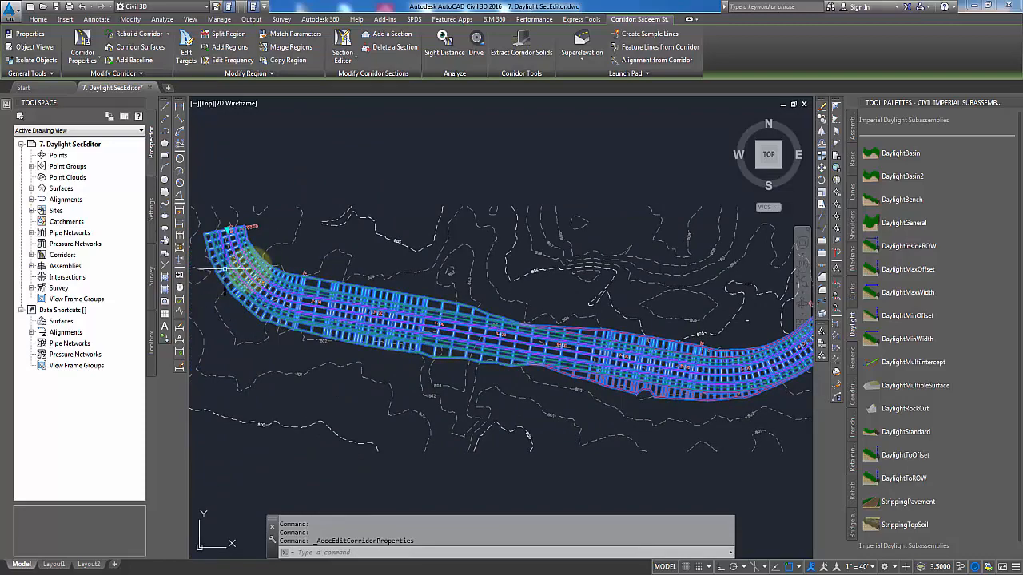
scroll(376, 309, "up", 5)
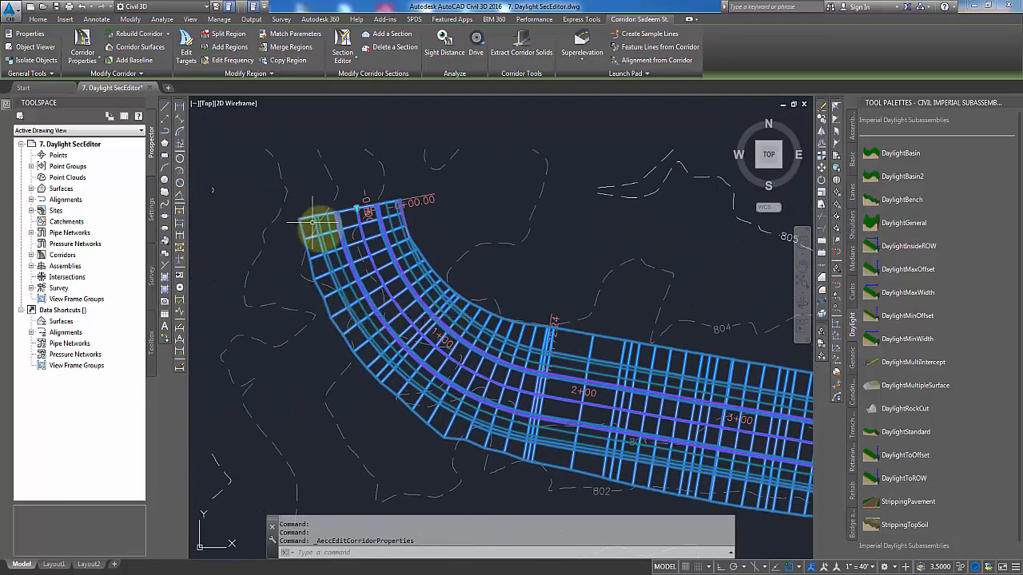
key("Escape")
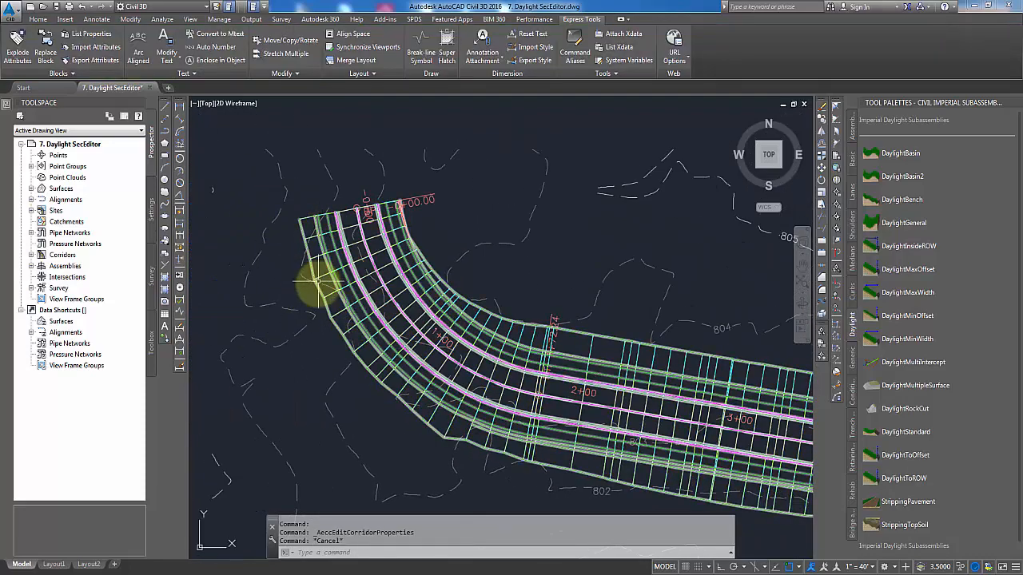
mouse_move(319, 287)
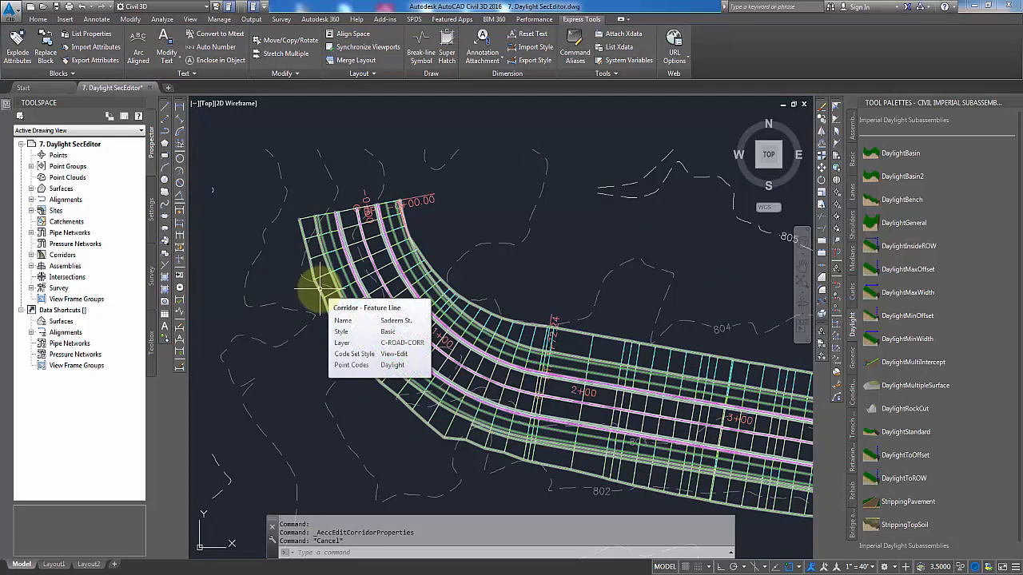
left_click(316, 275)
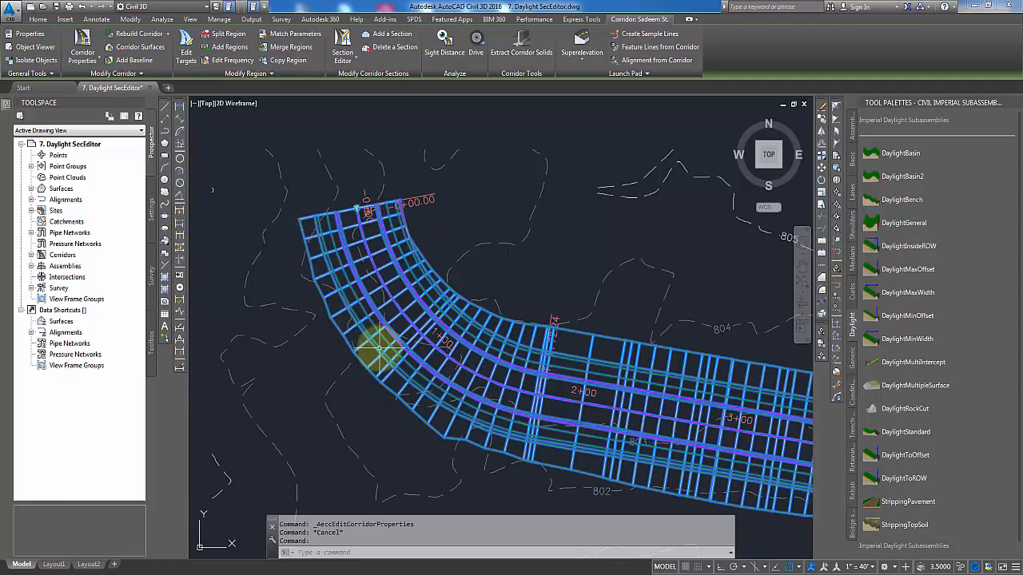
key("Escape")
scroll(352, 326, "up", 2)
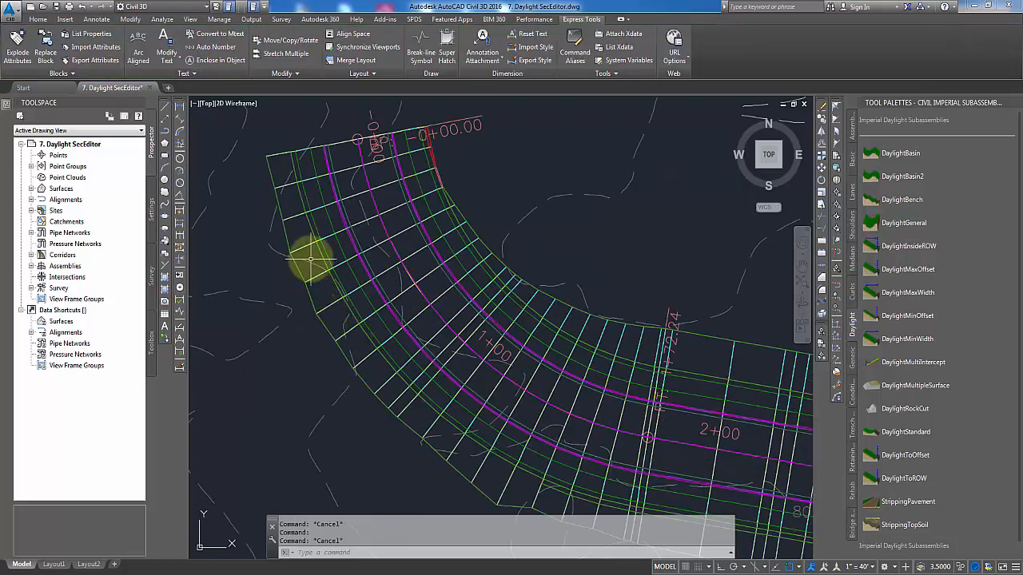
Open the Sadeem St. corridor in the Section Editor and fix the view's zoom to an offset and elevation
left_click(295, 217)
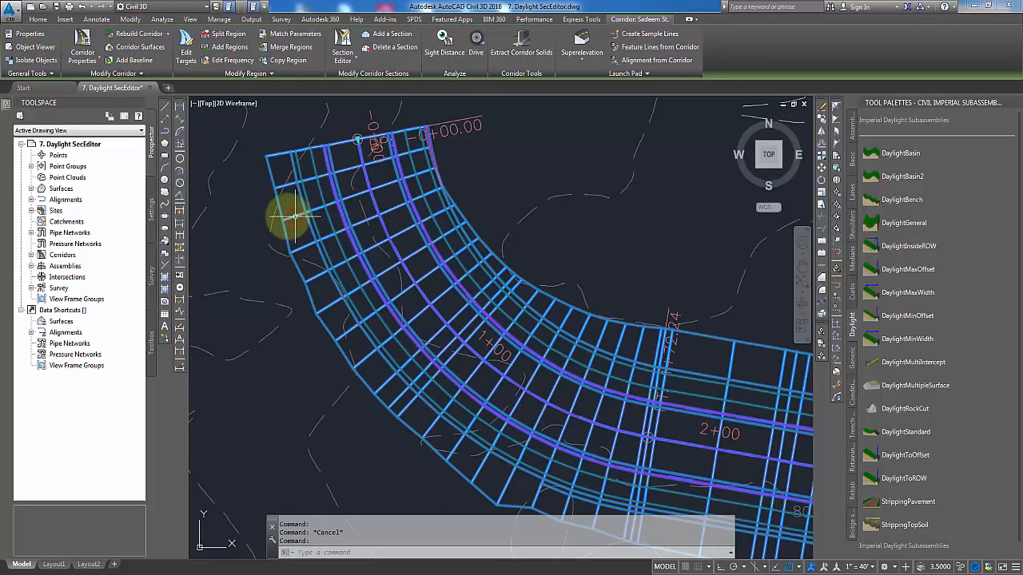
left_click(341, 48)
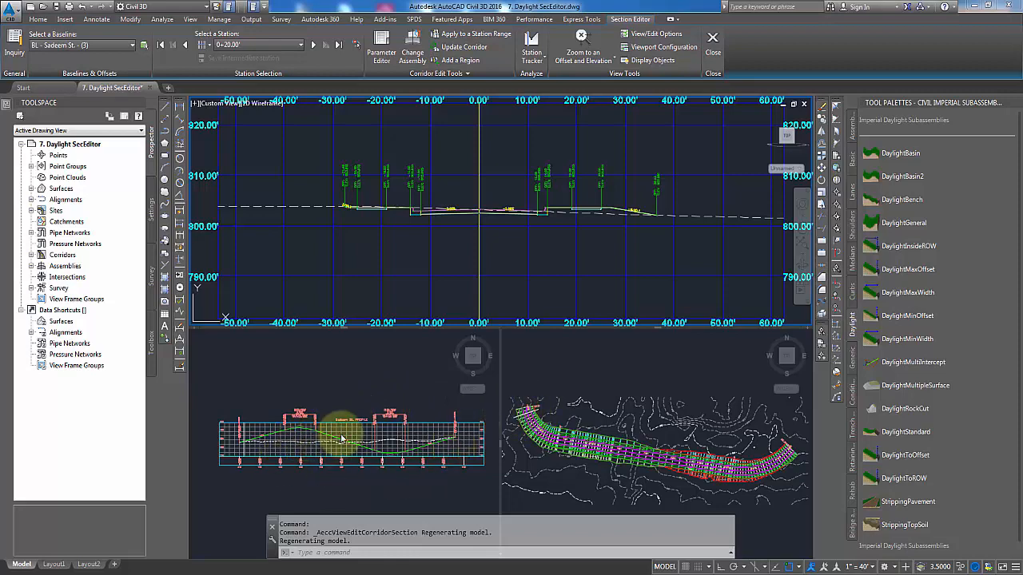
scroll(485, 226, "up", 5)
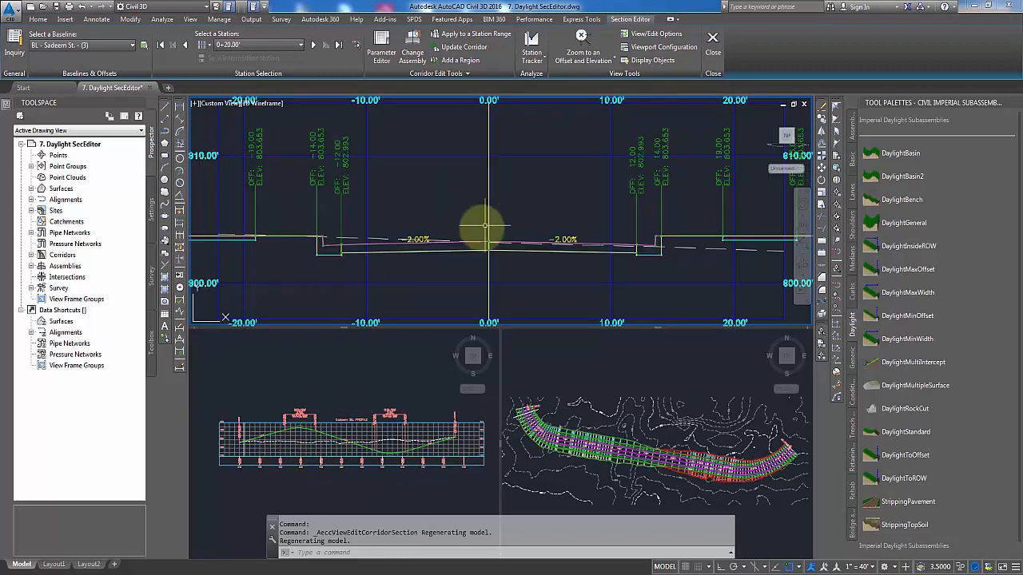
scroll(483, 238, "down", 3)
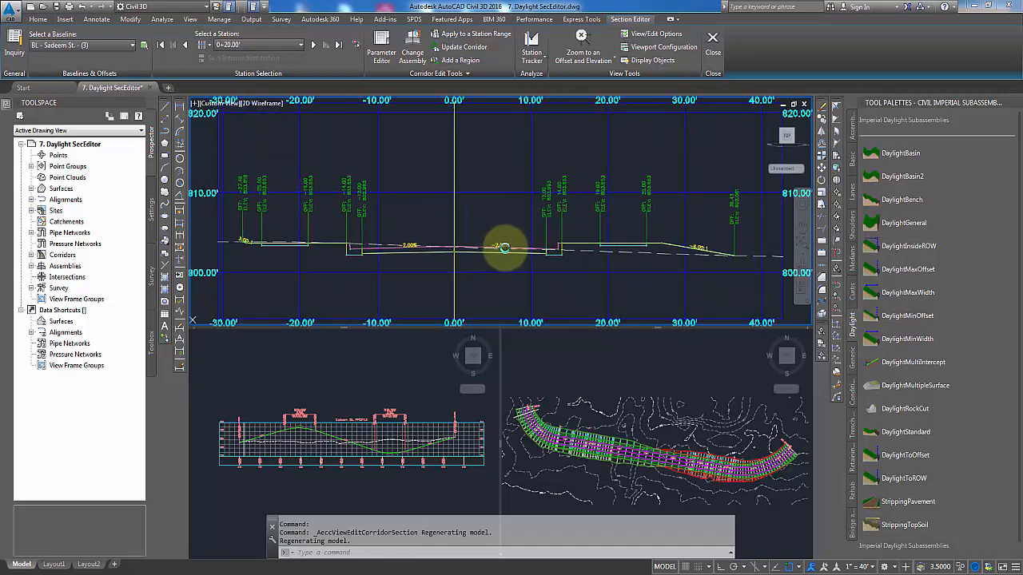
middle_click_drag(504, 247, 475, 258)
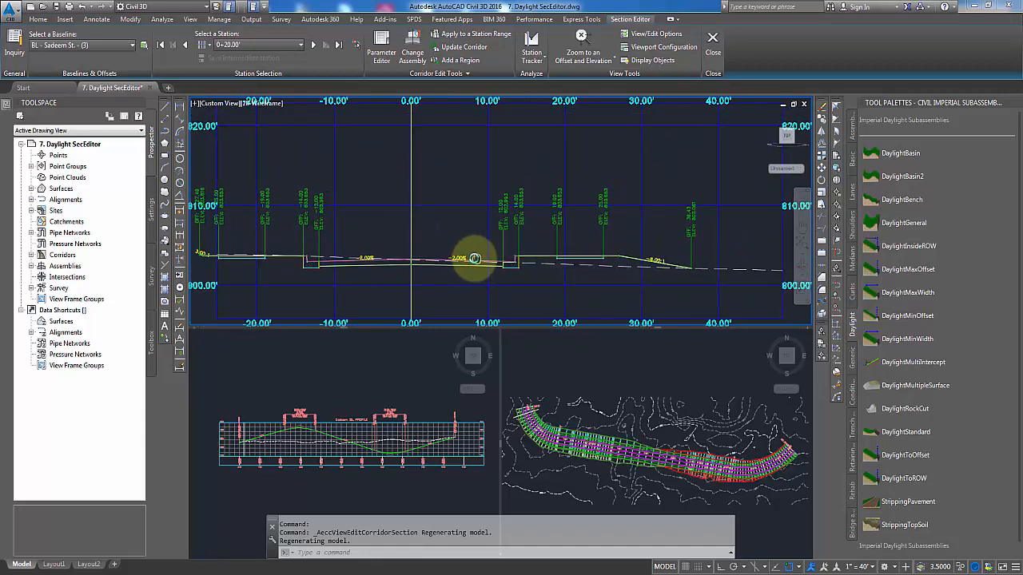
left_click(581, 44)
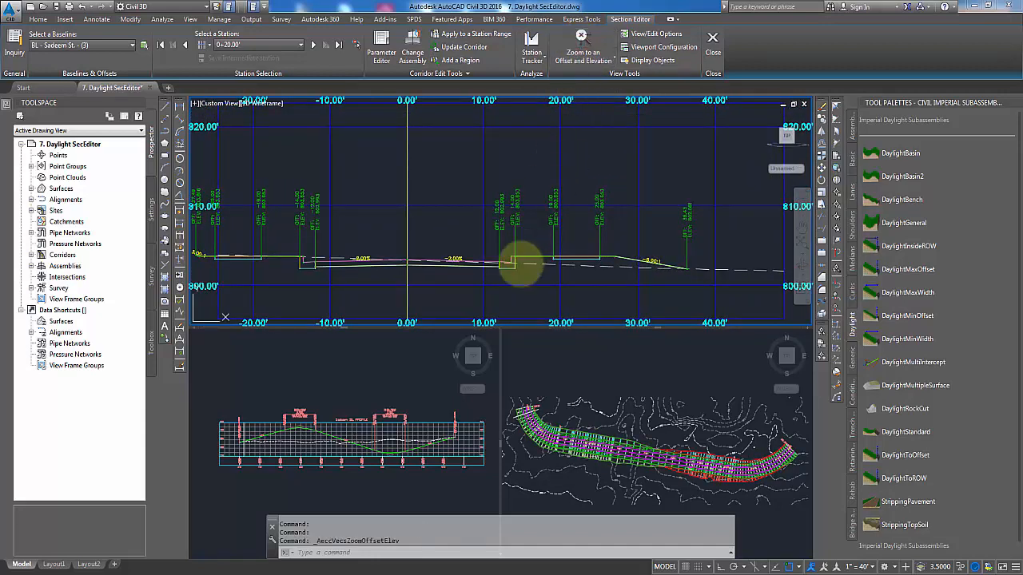
Advance the section to station 0+50.00', inspect the right daylight slope and fix the zoom on that side
left_click(311, 45)
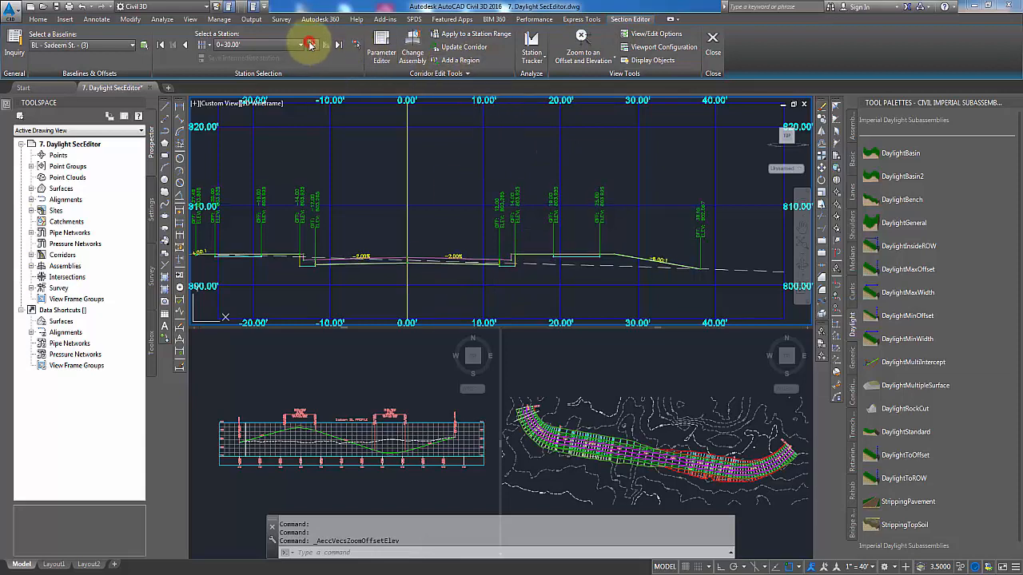
left_click(314, 46)
scroll(628, 194, "up", 5)
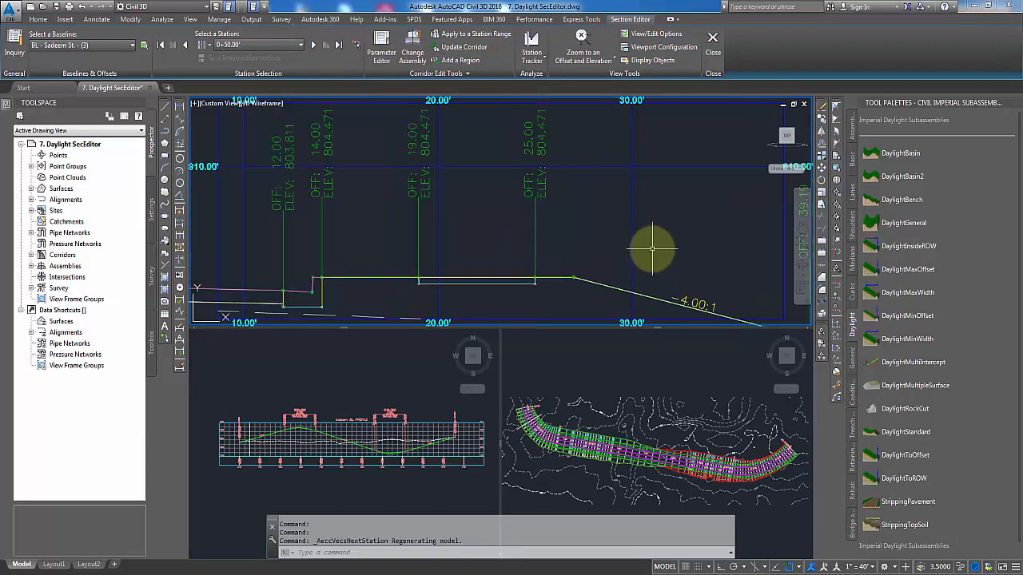
scroll(551, 196, "down", 4)
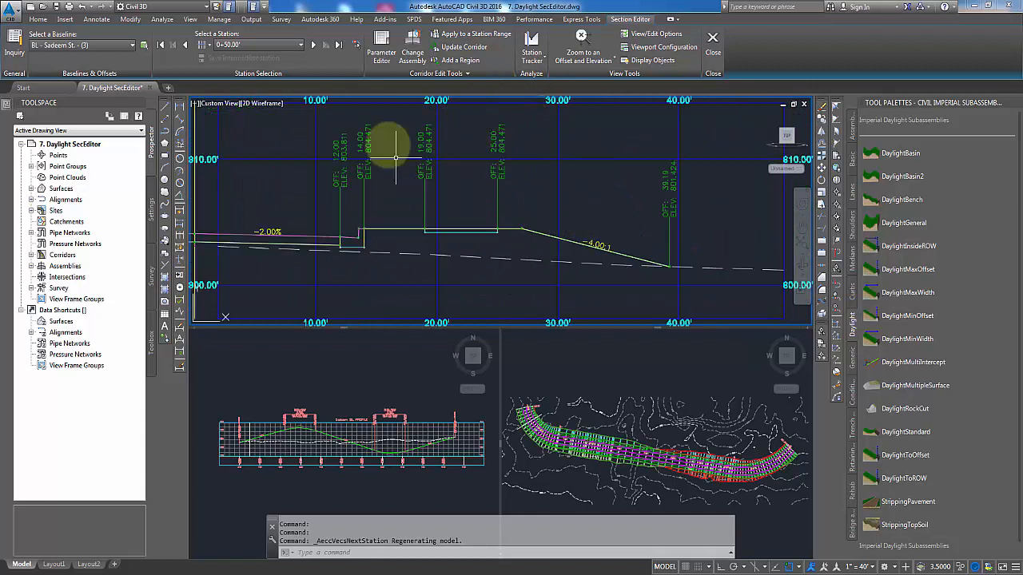
left_click(580, 36)
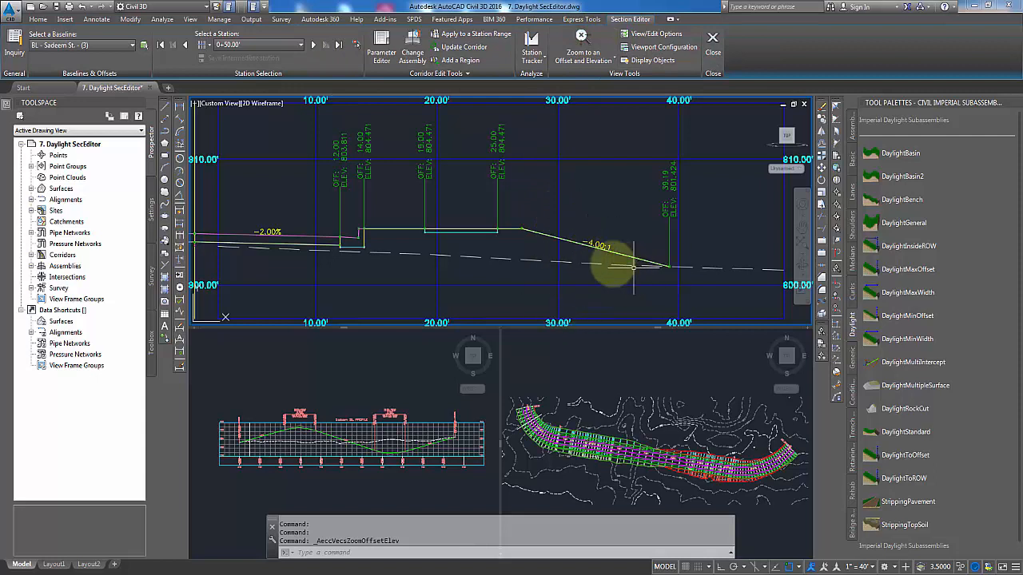
Step through the corridor sections from station 0+60.00' to 2+25.00', checking the right-side fill slope and guardrail
left_click(312, 45)
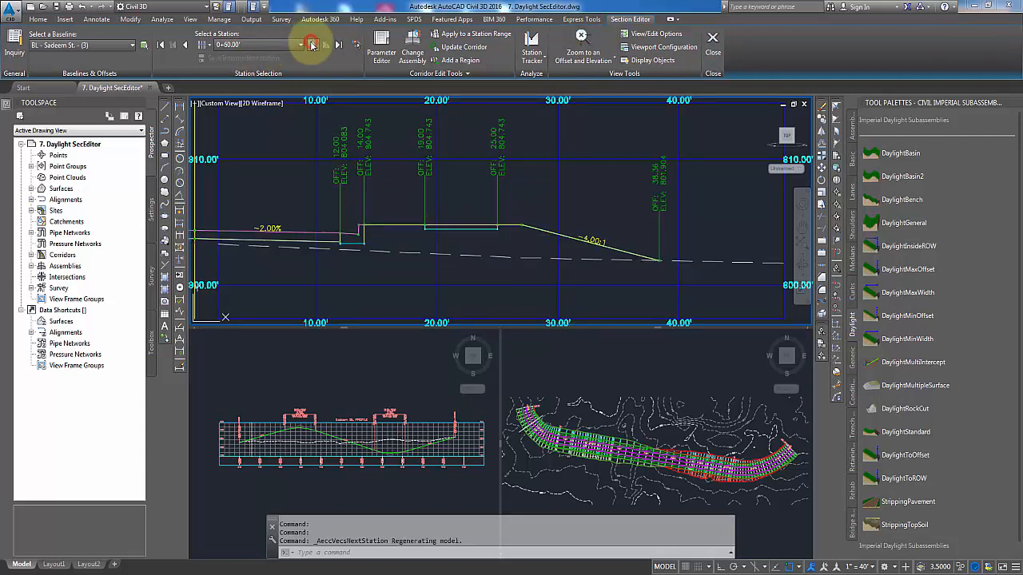
left_click(313, 44)
left_click(313, 45)
left_click(313, 44)
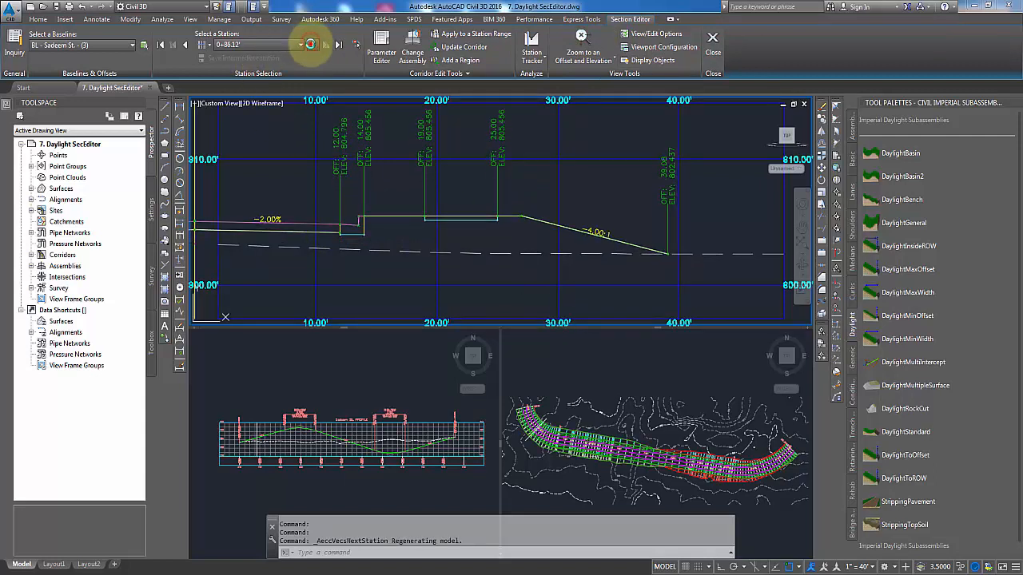
left_click(312, 45)
left_click(313, 45)
left_click(312, 45)
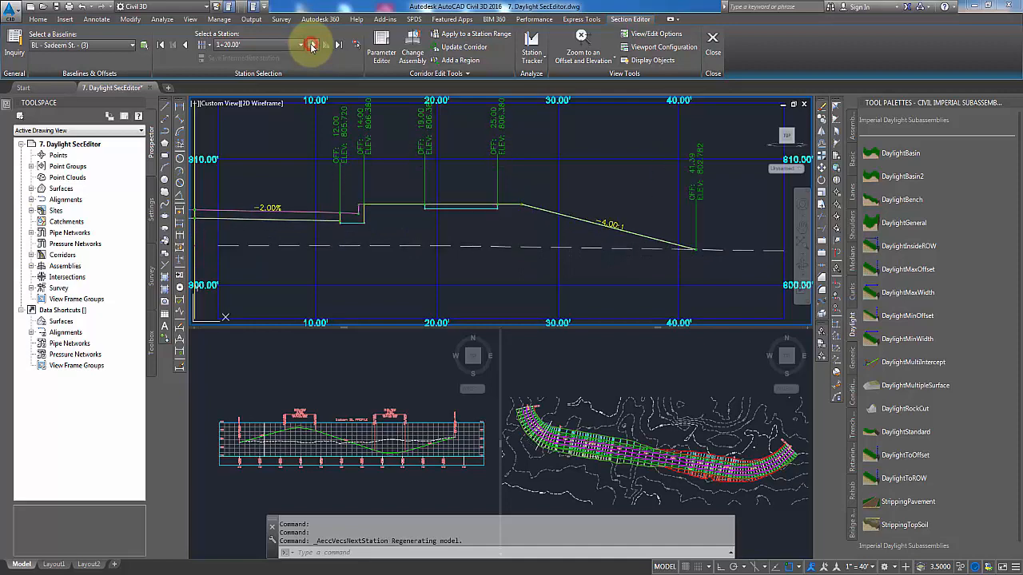
left_click(312, 45)
left_click(312, 45)
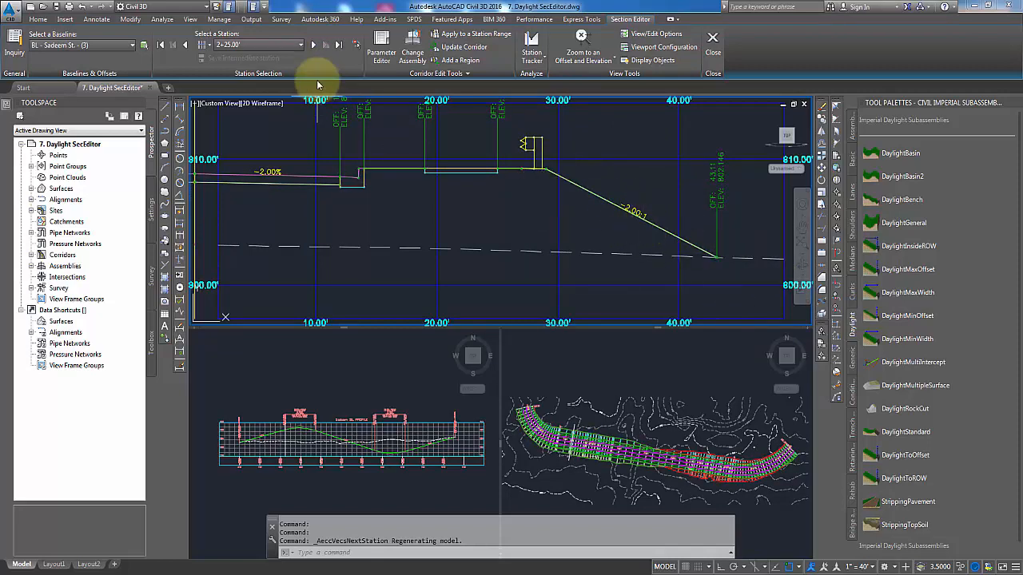
Advance the sections from station 2+25.00' to 3+60.00', checking the right daylight slope and guardrail in deeper fill
left_click(311, 46)
left_click(311, 46)
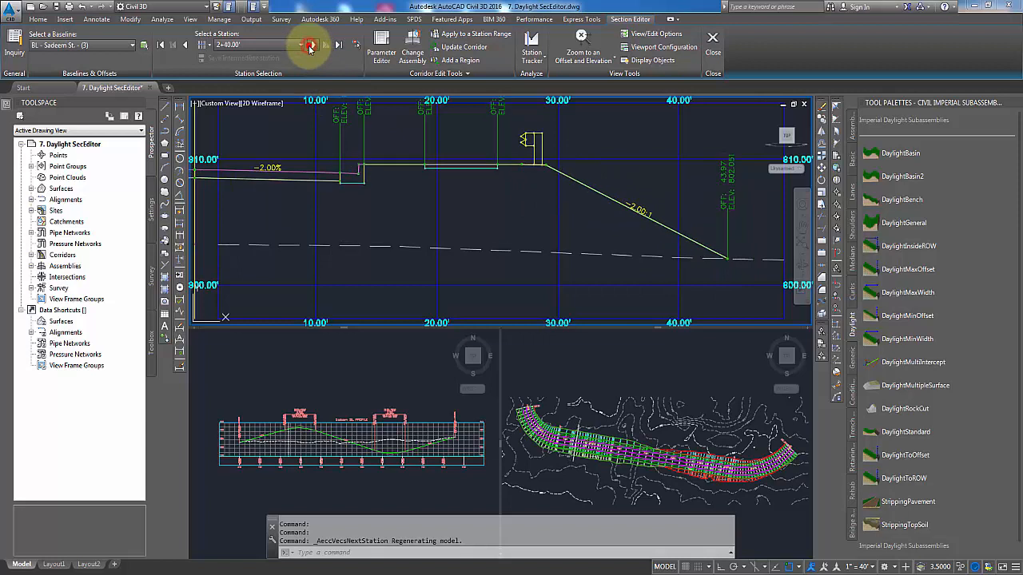
left_click(310, 46)
left_click(308, 45)
left_click(308, 44)
left_click(309, 44)
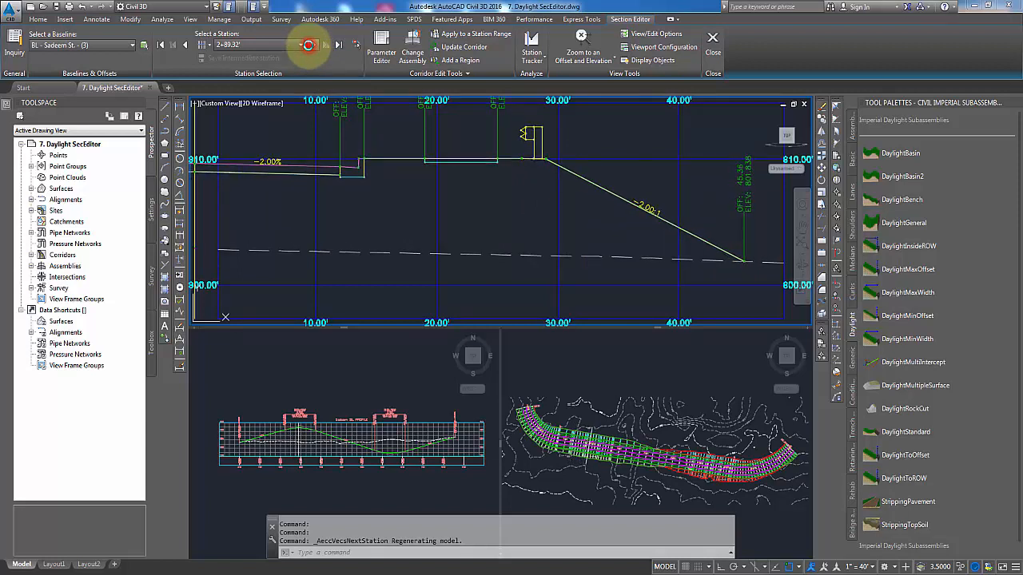
left_click(309, 45)
left_click(308, 45)
left_click(308, 45)
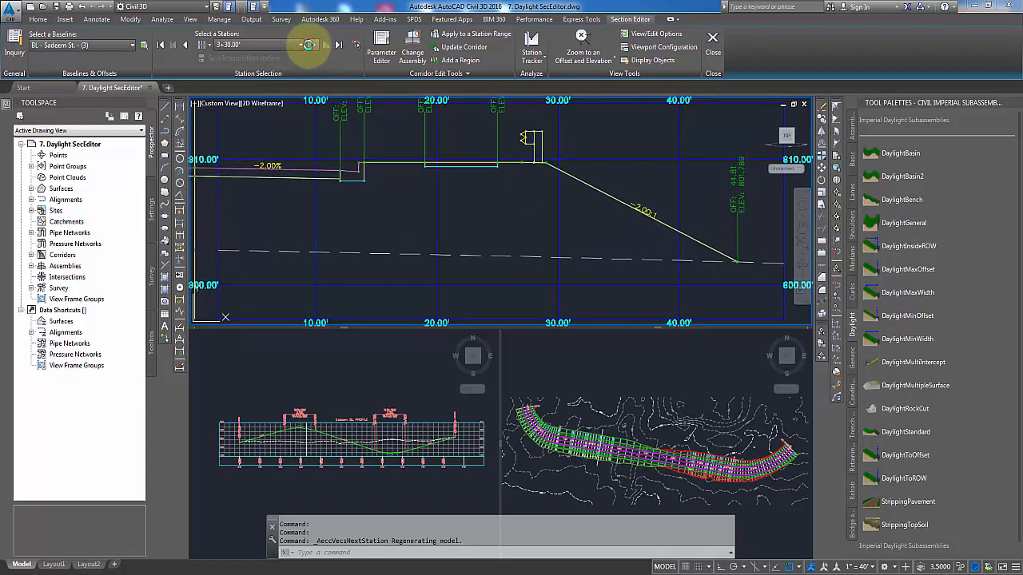
left_click(308, 44)
left_click(308, 45)
left_click(308, 45)
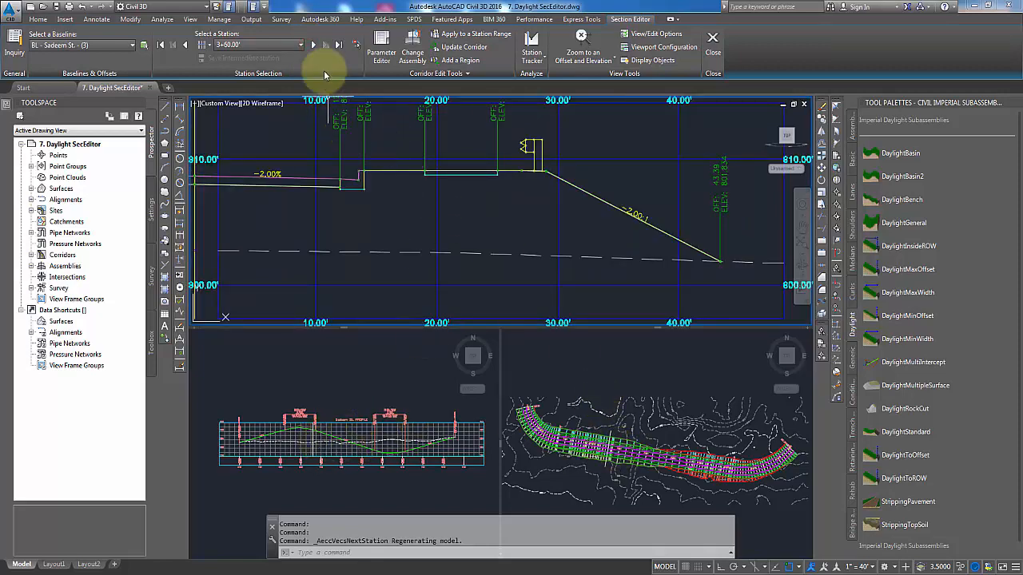
Advance the sections from station 3+60.00' to 6+00.00', checking how the right daylight changes between fill and cut
left_click(314, 47)
left_click(314, 47)
left_click(314, 47)
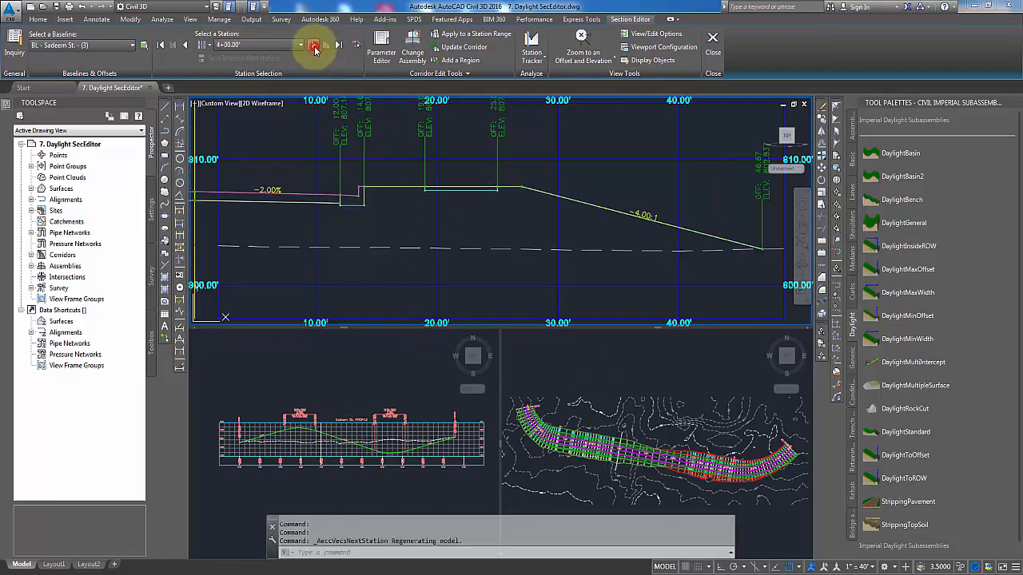
left_click(314, 47)
left_click(314, 47)
left_click(315, 47)
left_click(315, 47)
left_click(315, 46)
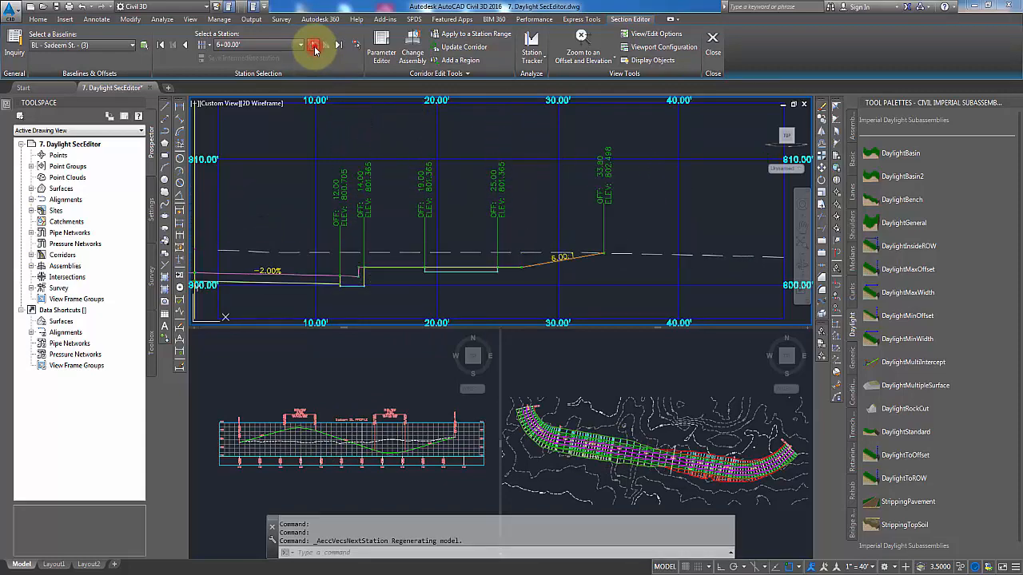
Continue through the sections to station 7+30.00', checking the right-side cut slope as the cut deepens
left_click(315, 46)
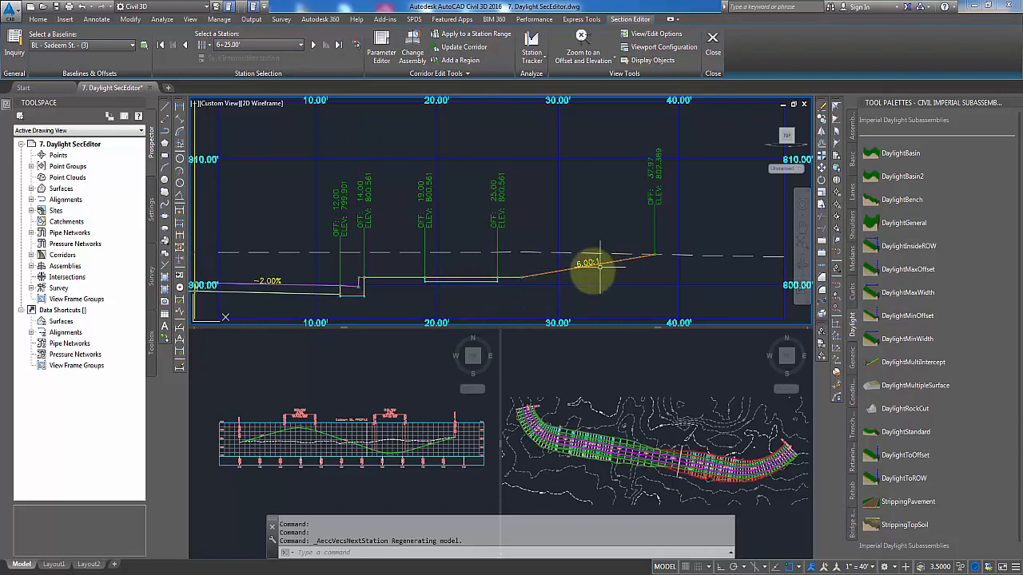
left_click(313, 46)
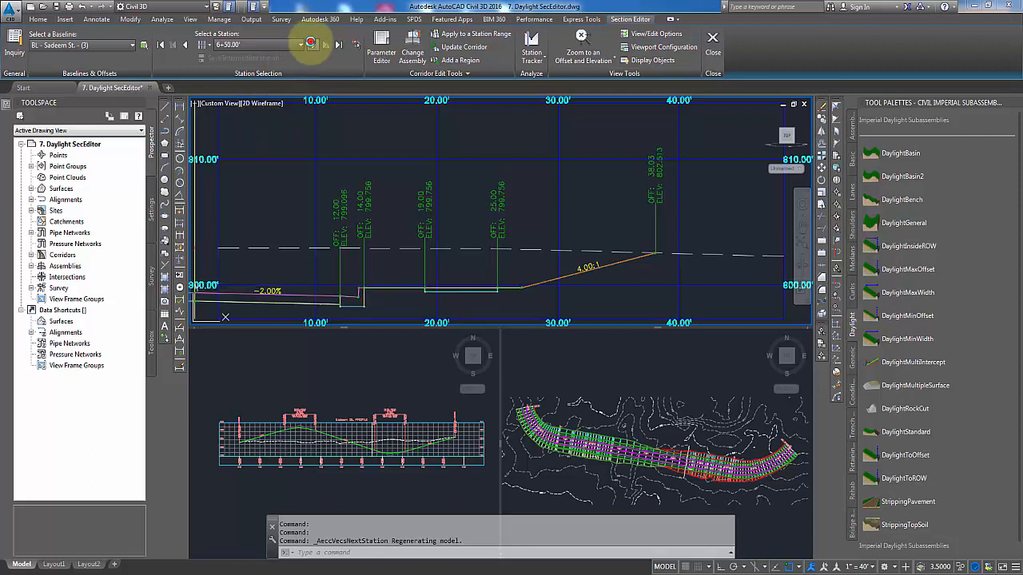
left_click(312, 45)
left_click(312, 46)
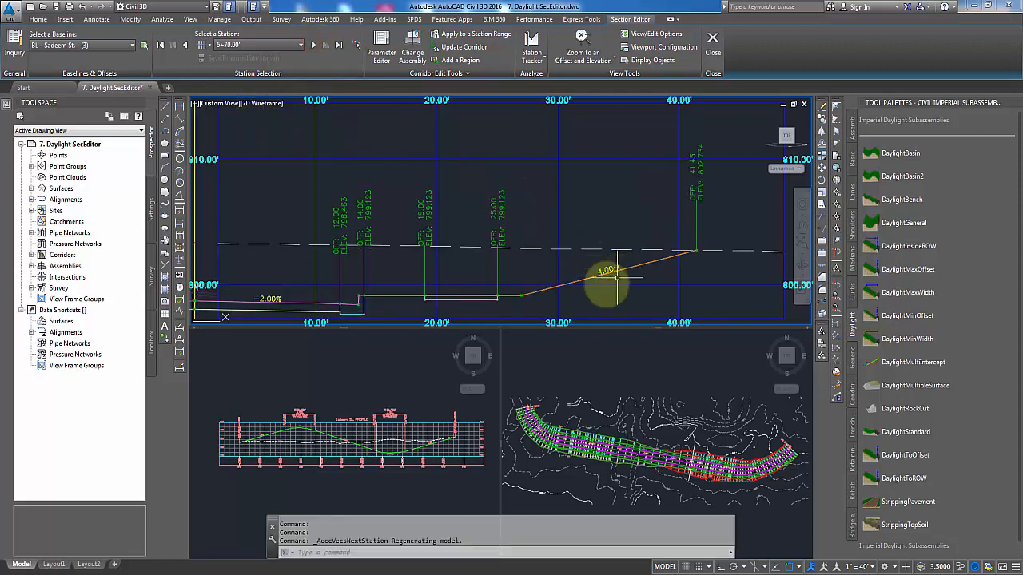
left_click(312, 45)
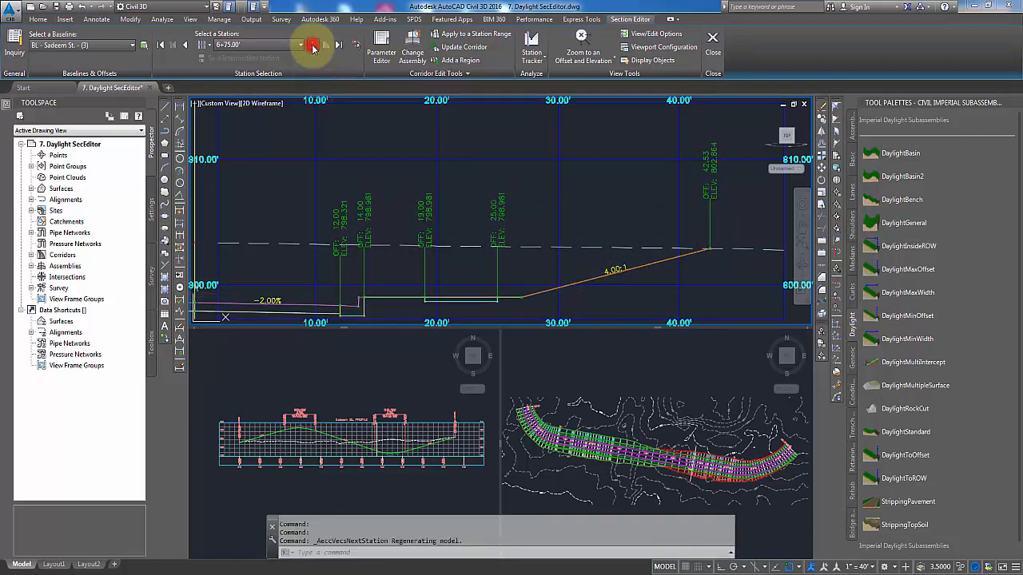
left_click(312, 45)
left_click(312, 46)
left_click(313, 45)
left_click(312, 46)
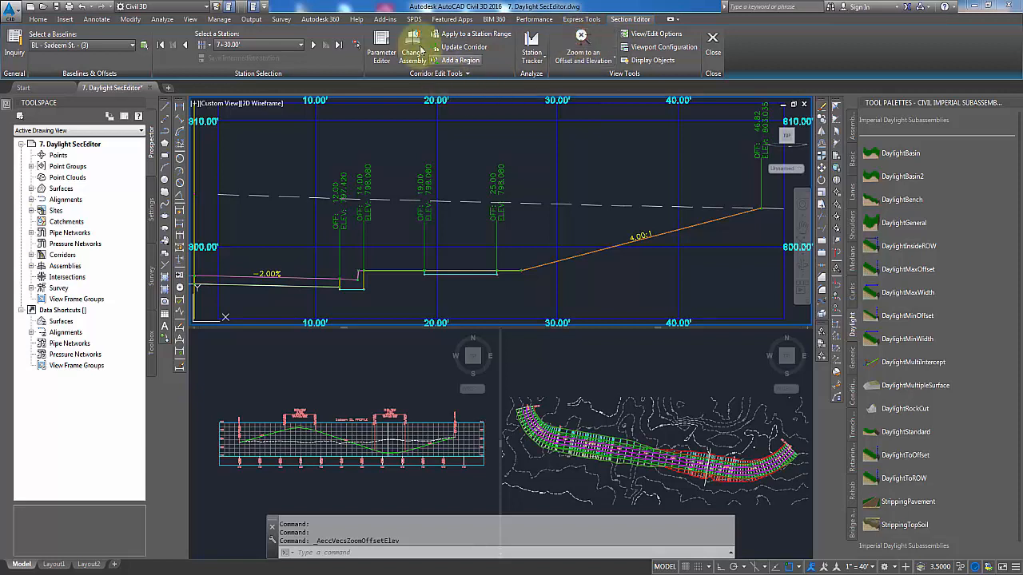
Check the right cut slope at the sections up to station 8+10.00' and close the Section Editor
left_click(314, 46)
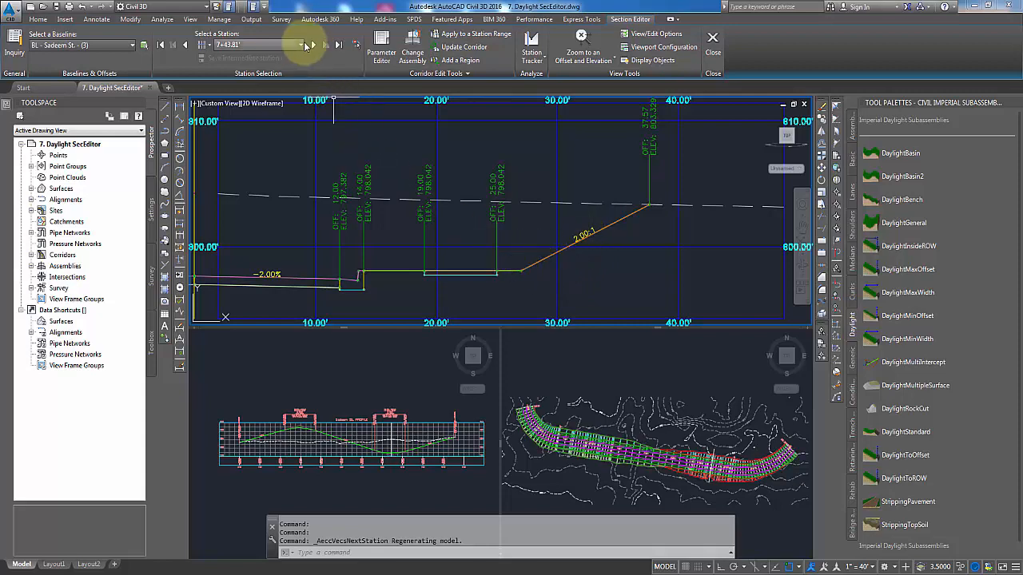
left_click(313, 46)
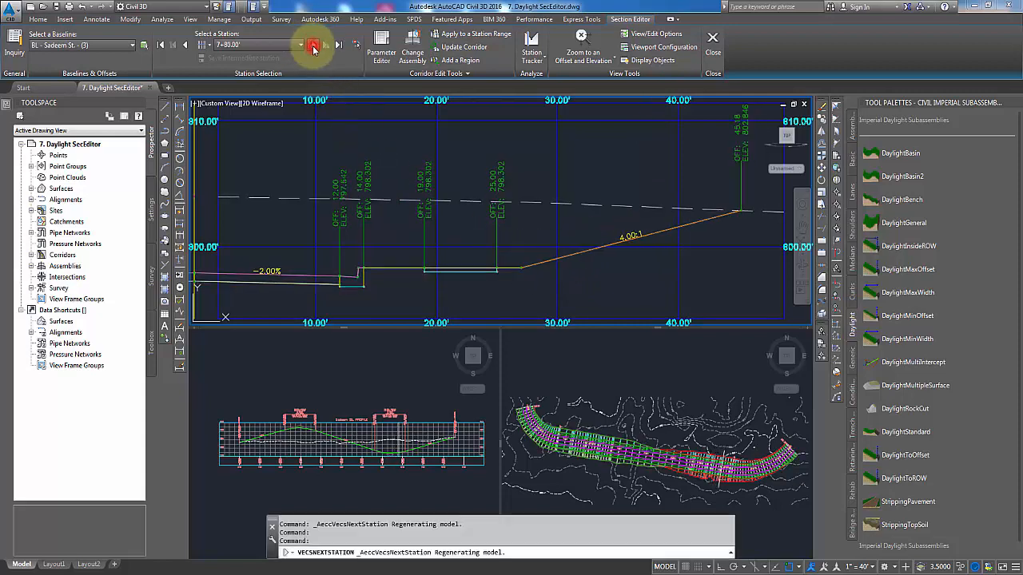
left_click(313, 46)
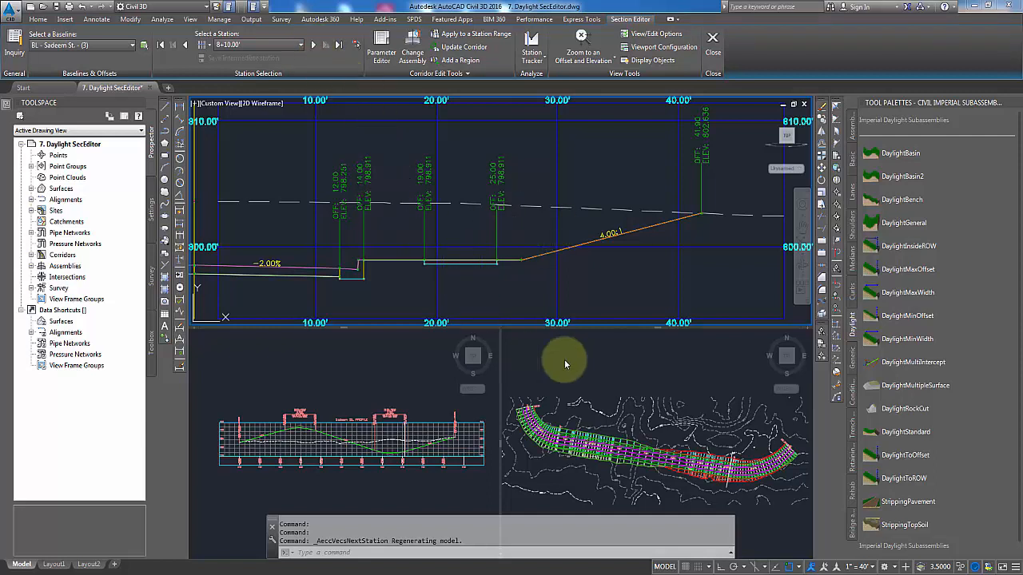
left_click(710, 48)
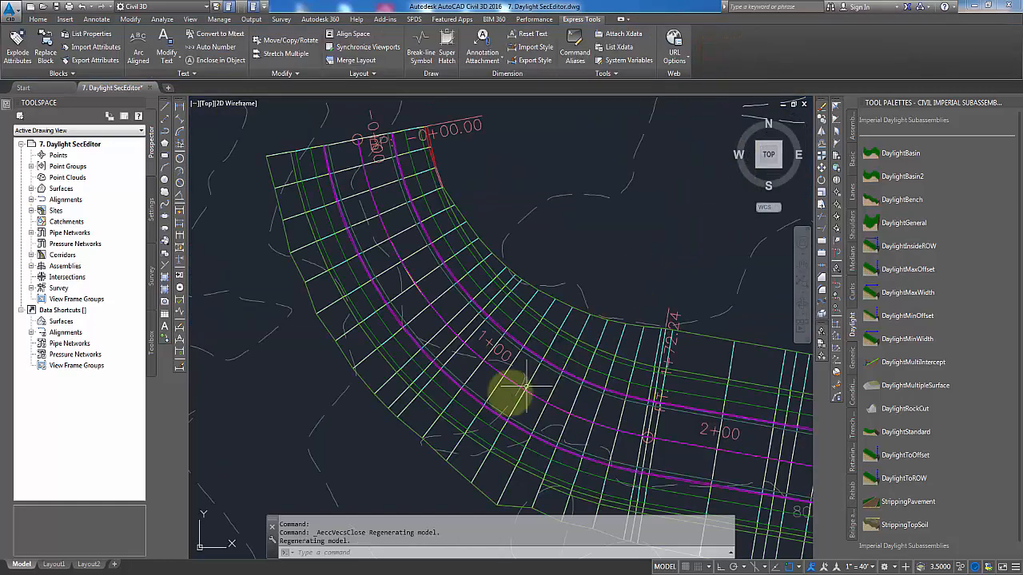
Examine the daylight lines in plan along the whole corridor, from the first curve to the second
scroll(521, 386, "down", 6)
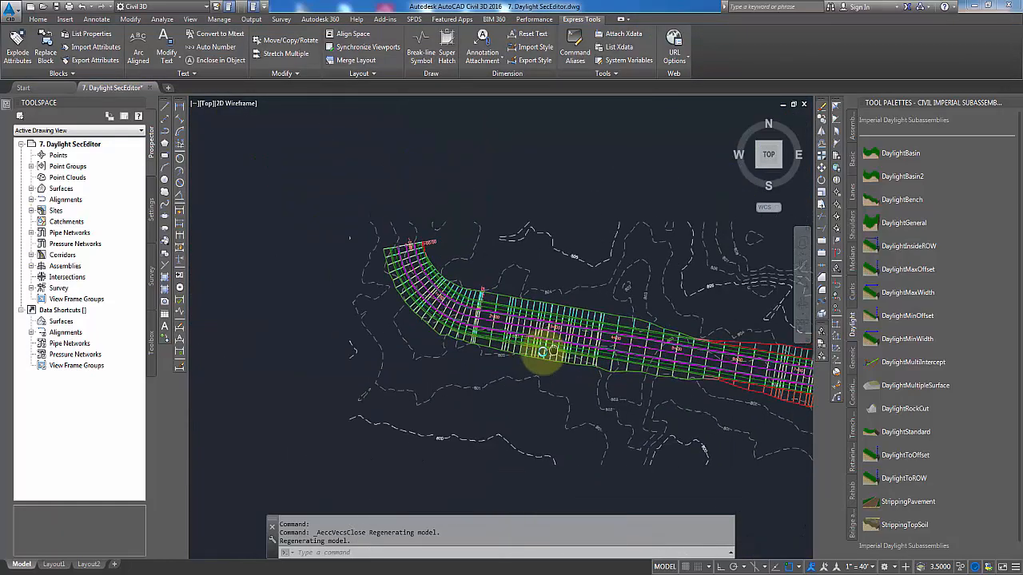
middle_click_drag(543, 352, 347, 313)
scroll(539, 338, "up", 2)
scroll(626, 361, "up", 2)
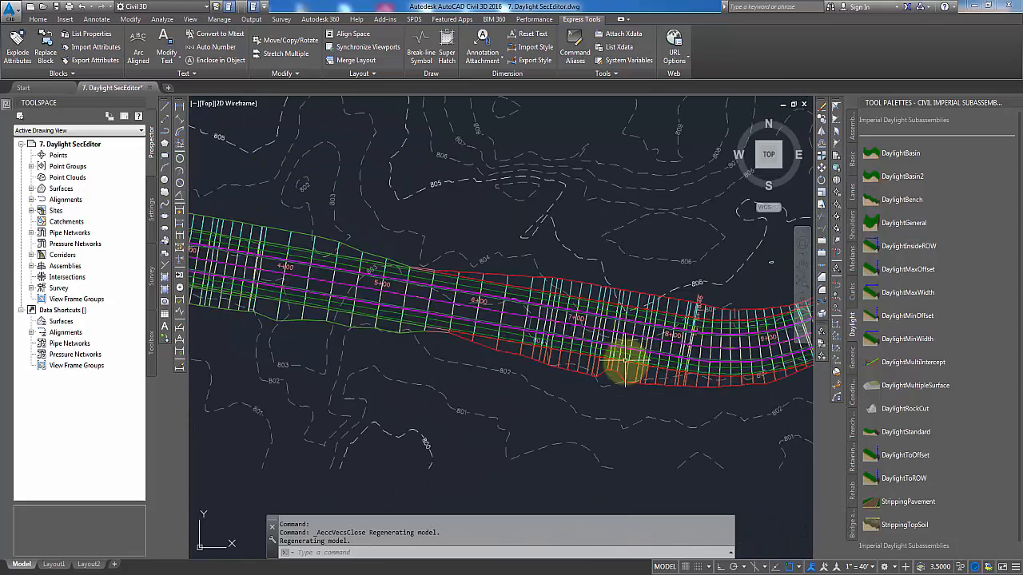
scroll(706, 338, "down", 2)
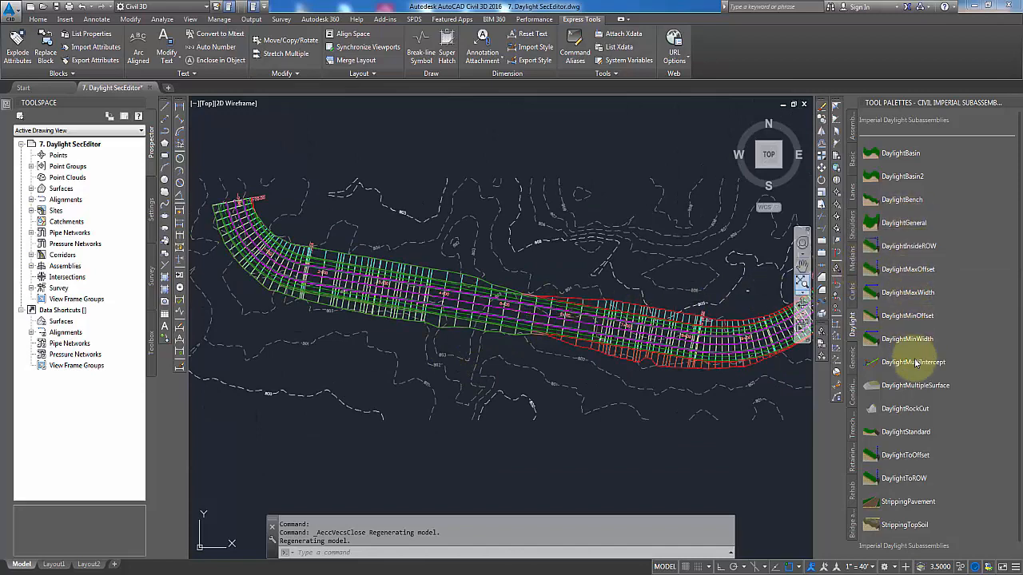
Examine the right-side DaylightGeneral cut and fill slopes on the road assembly
left_click(915, 385)
scroll(631, 363, "down", 3)
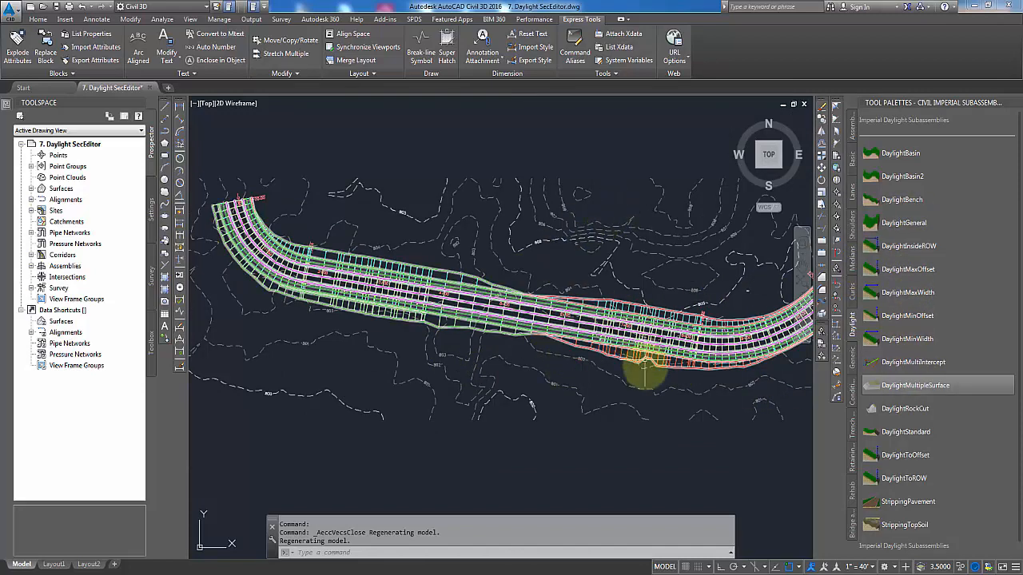
middle_click_drag(633, 363, 461, 336)
scroll(668, 302, "up", 5)
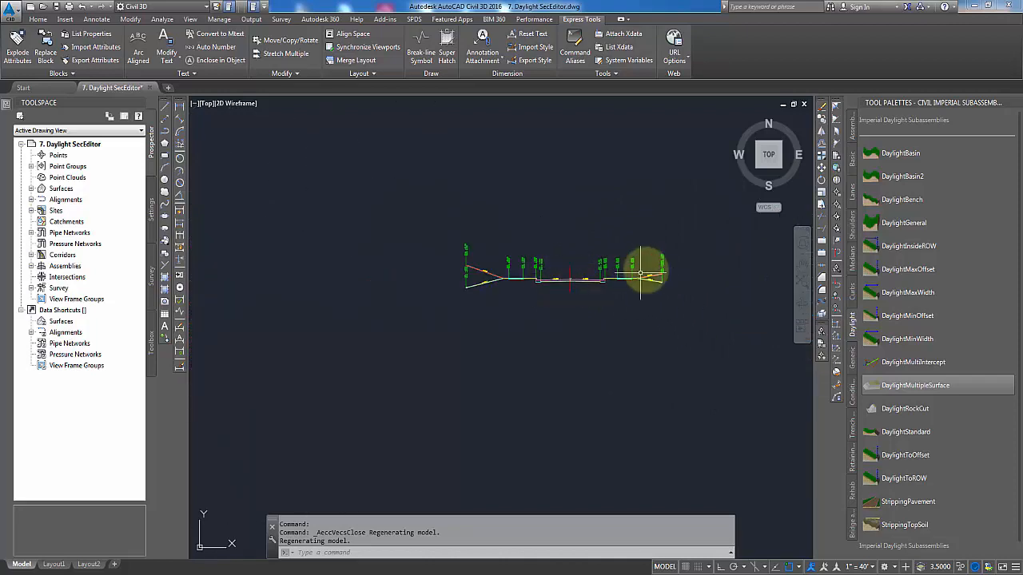
scroll(658, 284, "up", 2)
scroll(658, 289, "up", 2)
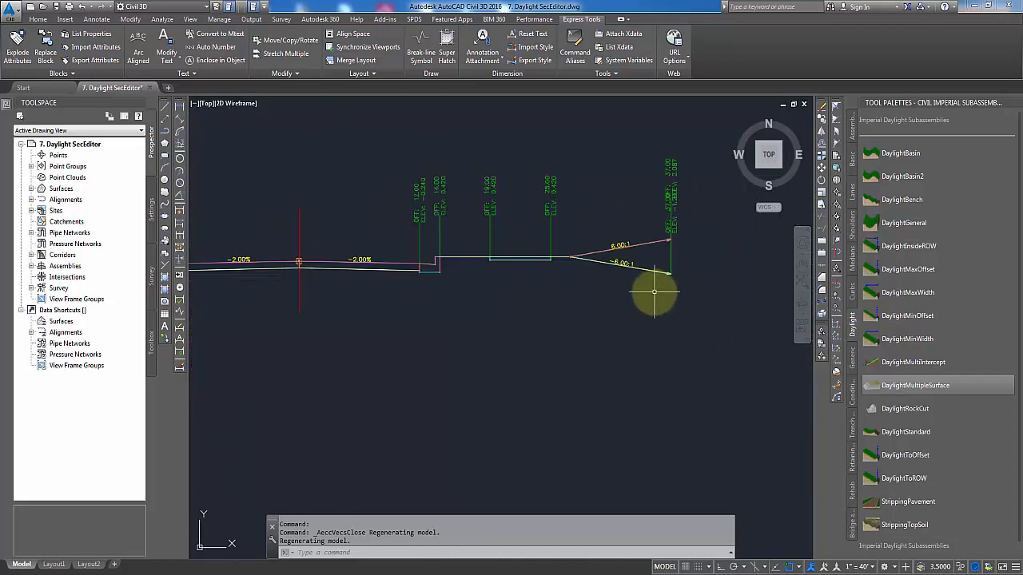